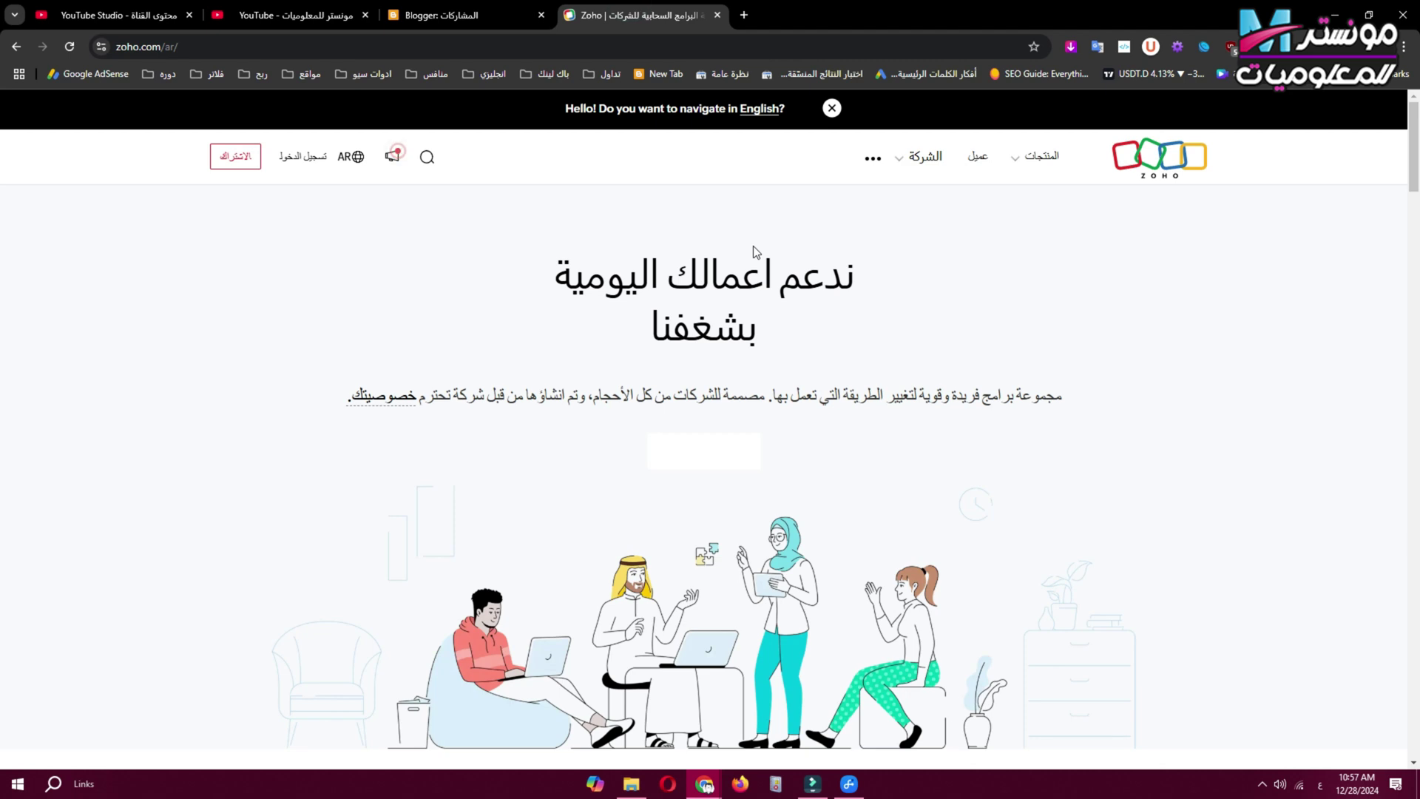
Accept Zoho's terms and sign in to the existing Zoho account with the Google account.
left_click(233, 164)
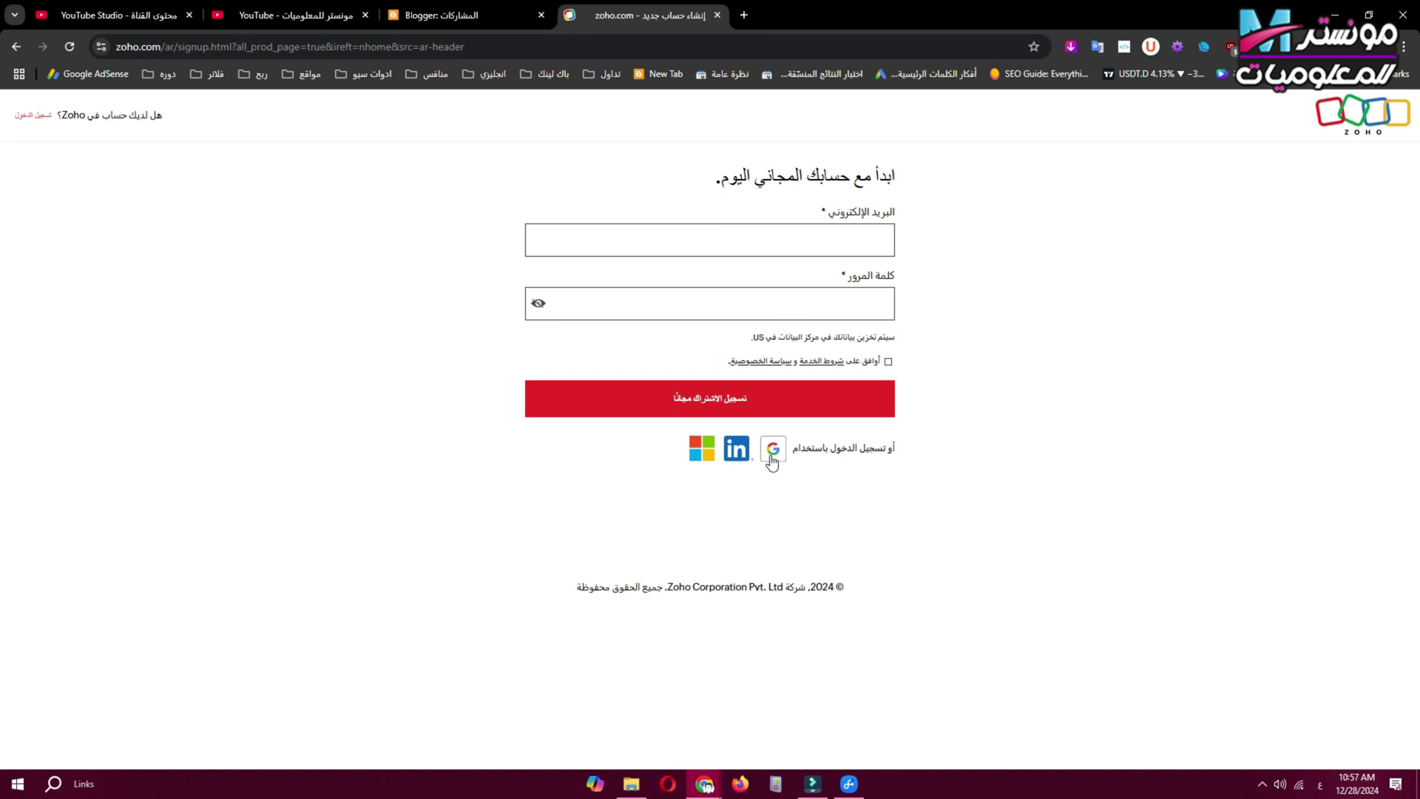
left_click(887, 362)
left_click(772, 447)
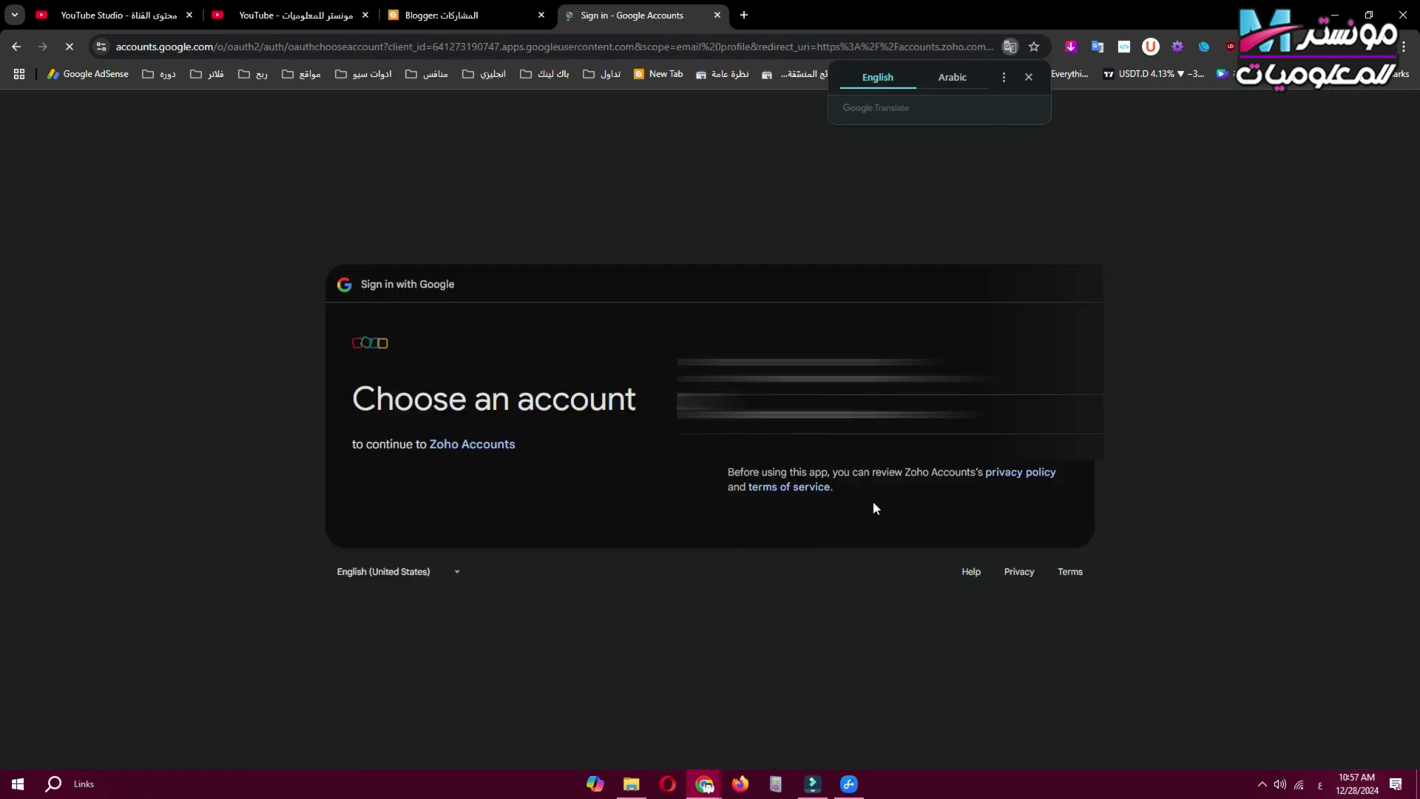
left_click(813, 370)
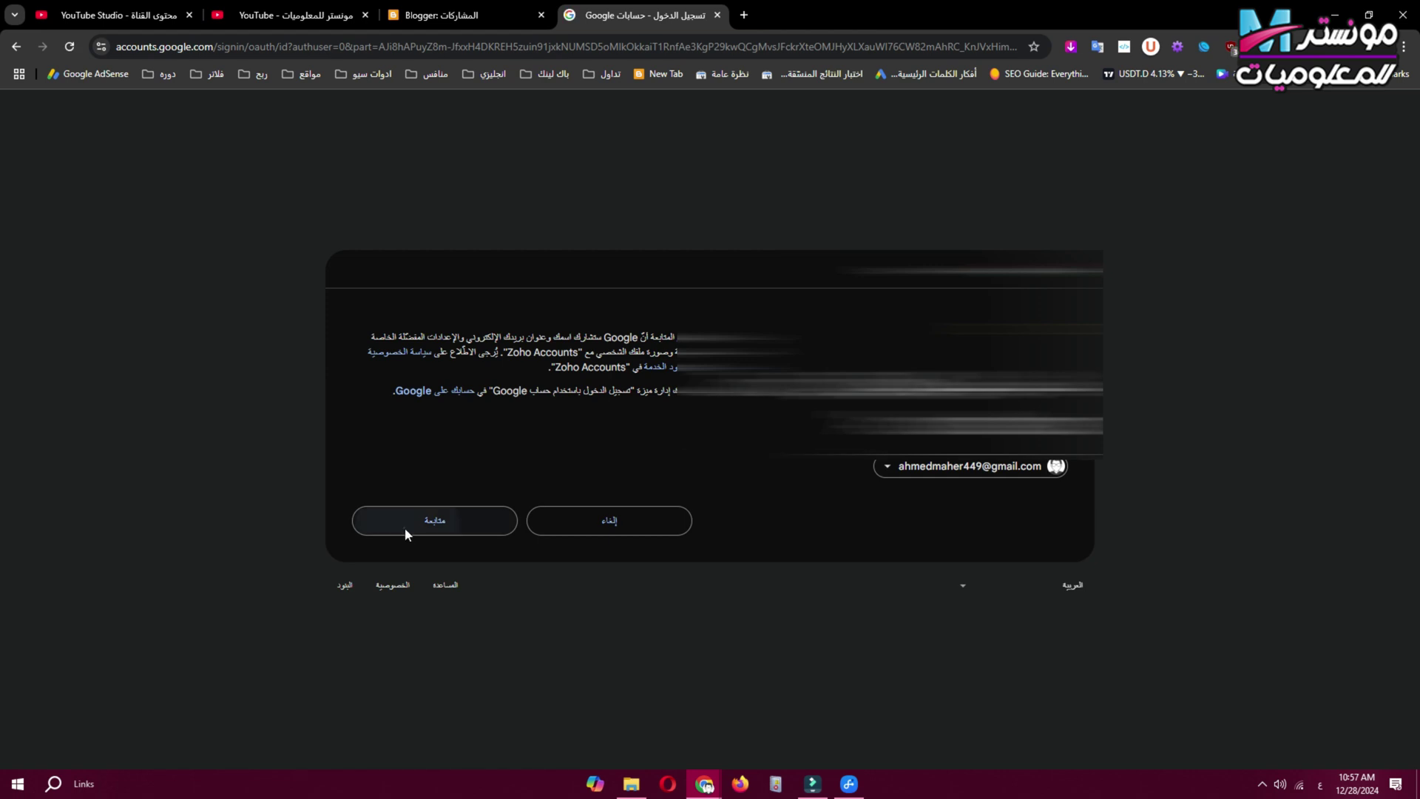
left_click(403, 525)
left_click(549, 353)
left_click(693, 490)
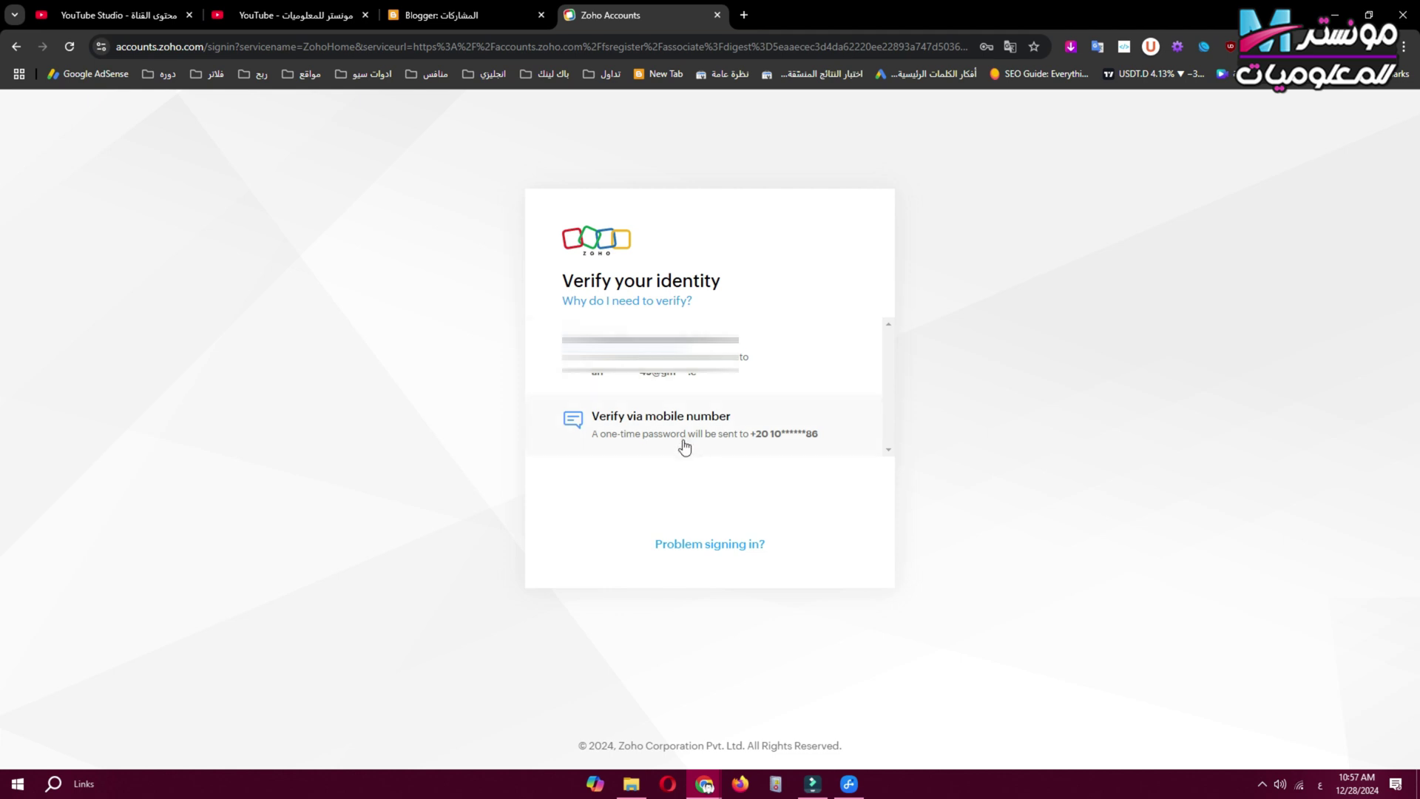
Verify identity with the one-time code emailed to Gmail, then skip MFA setup permanently.
left_click(679, 375)
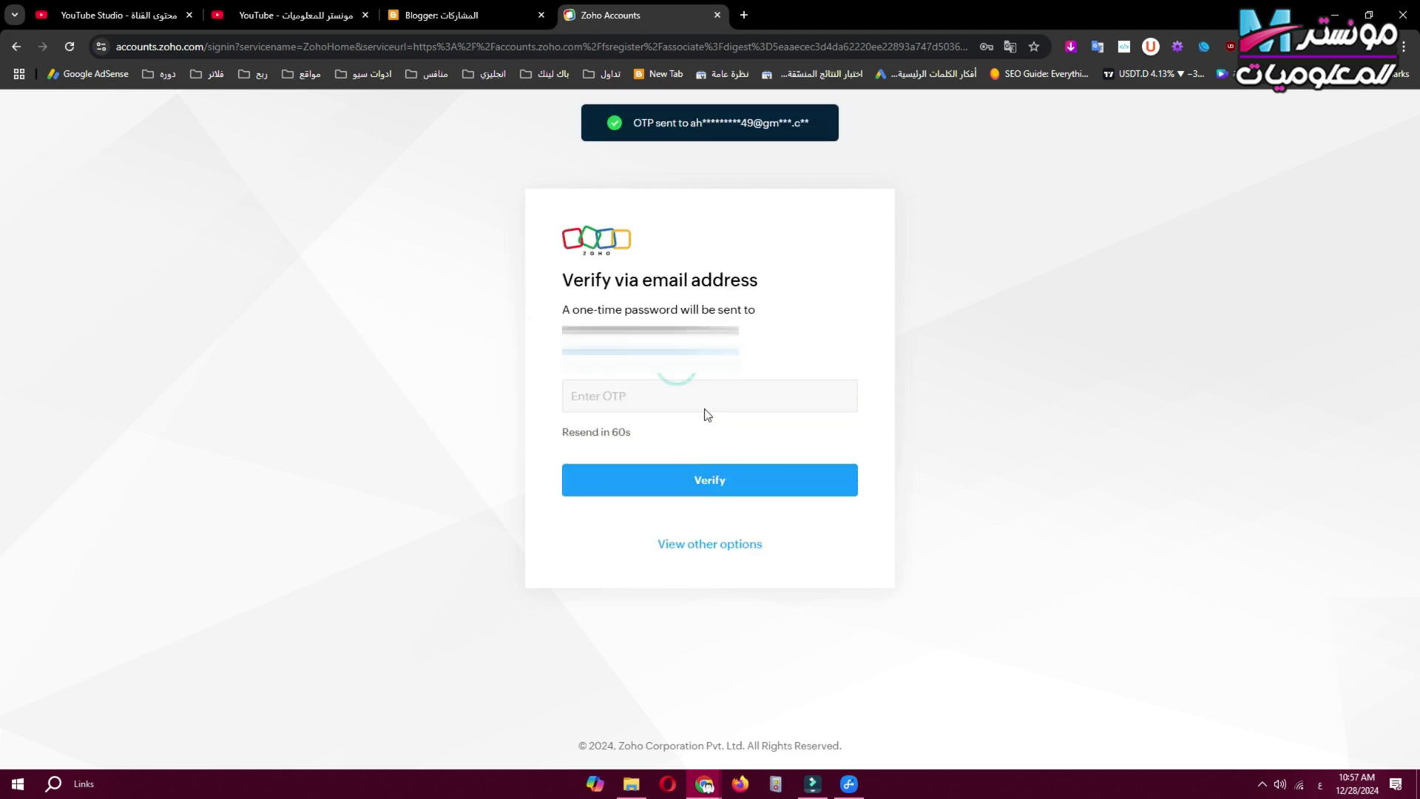
left_click(748, 14)
left_click(636, 396)
double_click(104, 475)
right_click(119, 472)
left_click(159, 489)
key("ctrl+shift+Tab")
right_click(663, 383)
left_click(722, 499)
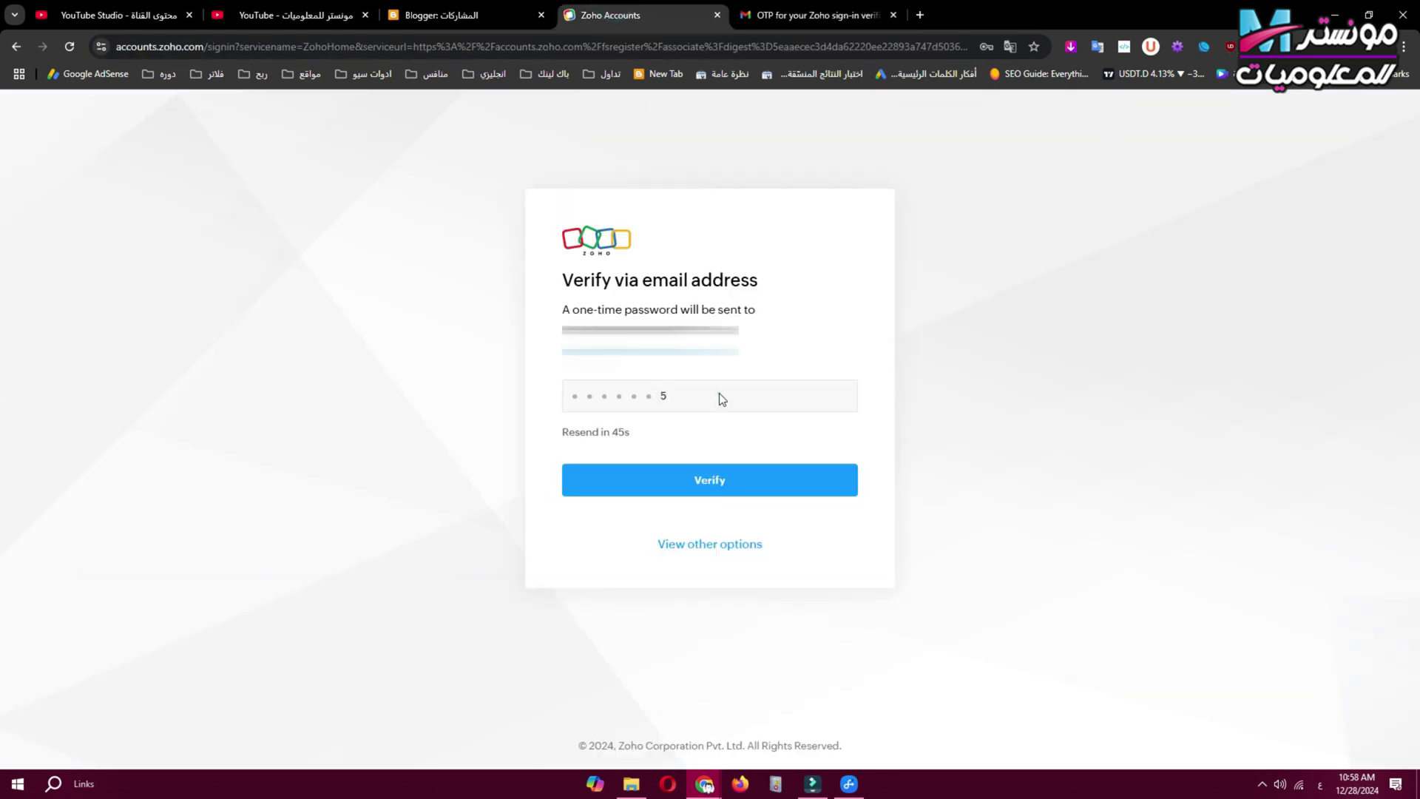
left_click(713, 494)
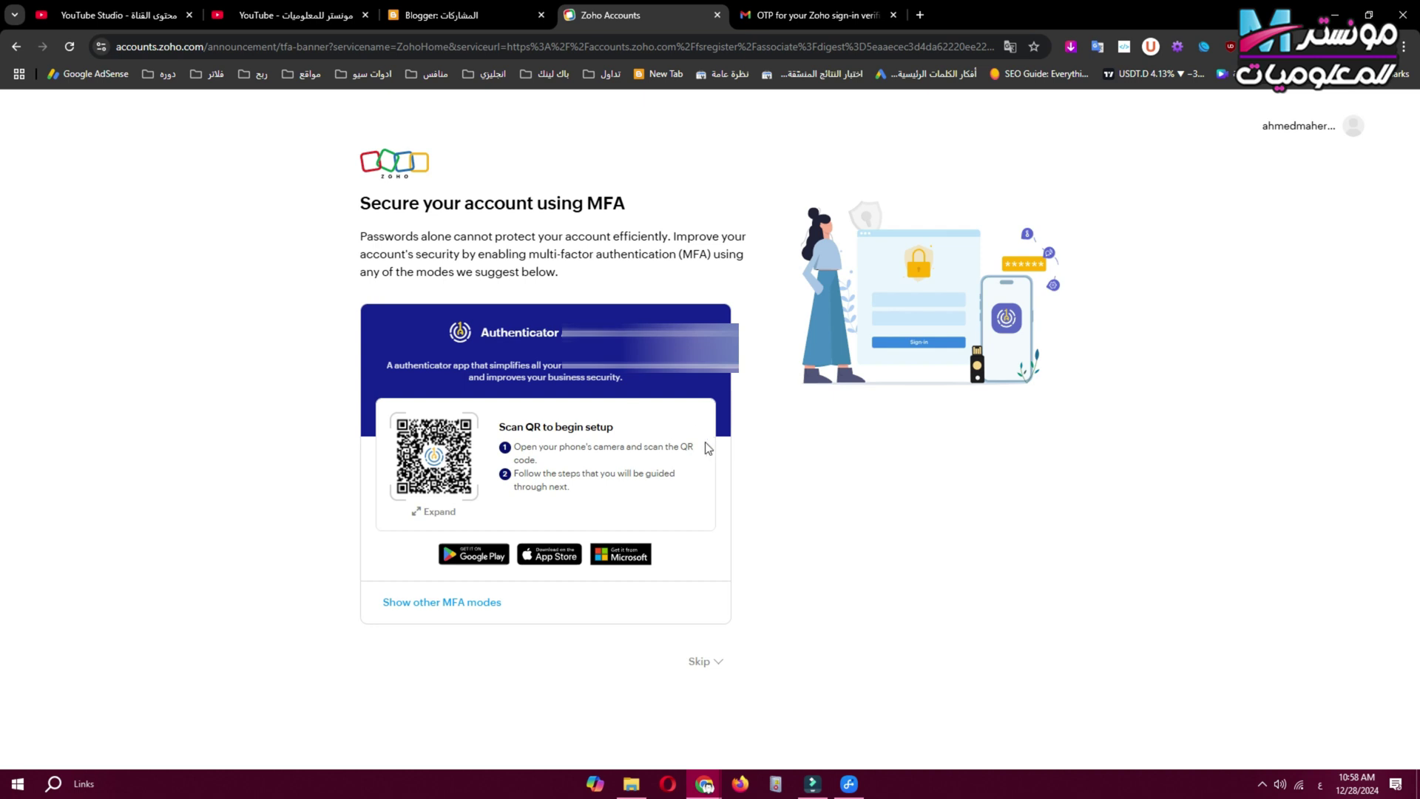
left_click(706, 660)
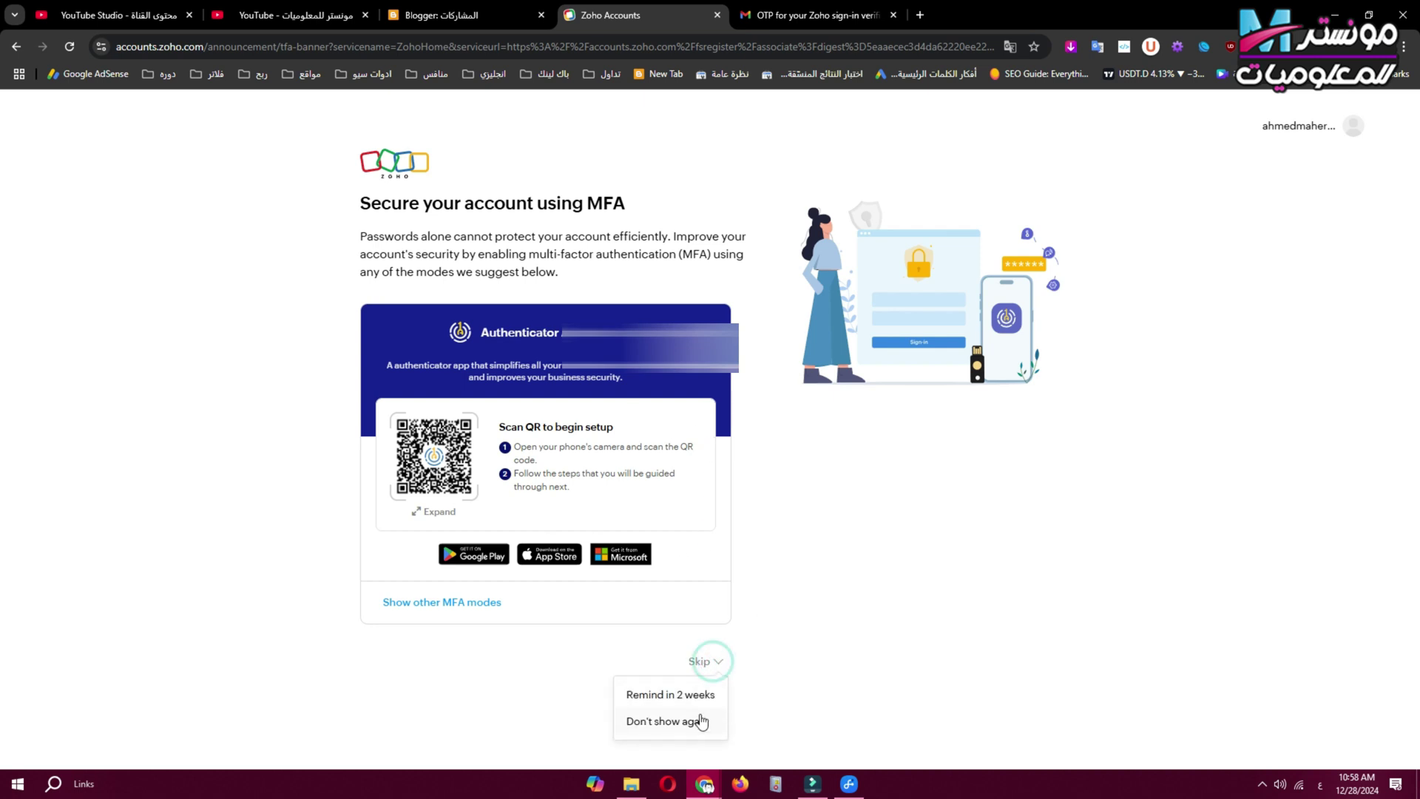
left_click(658, 721)
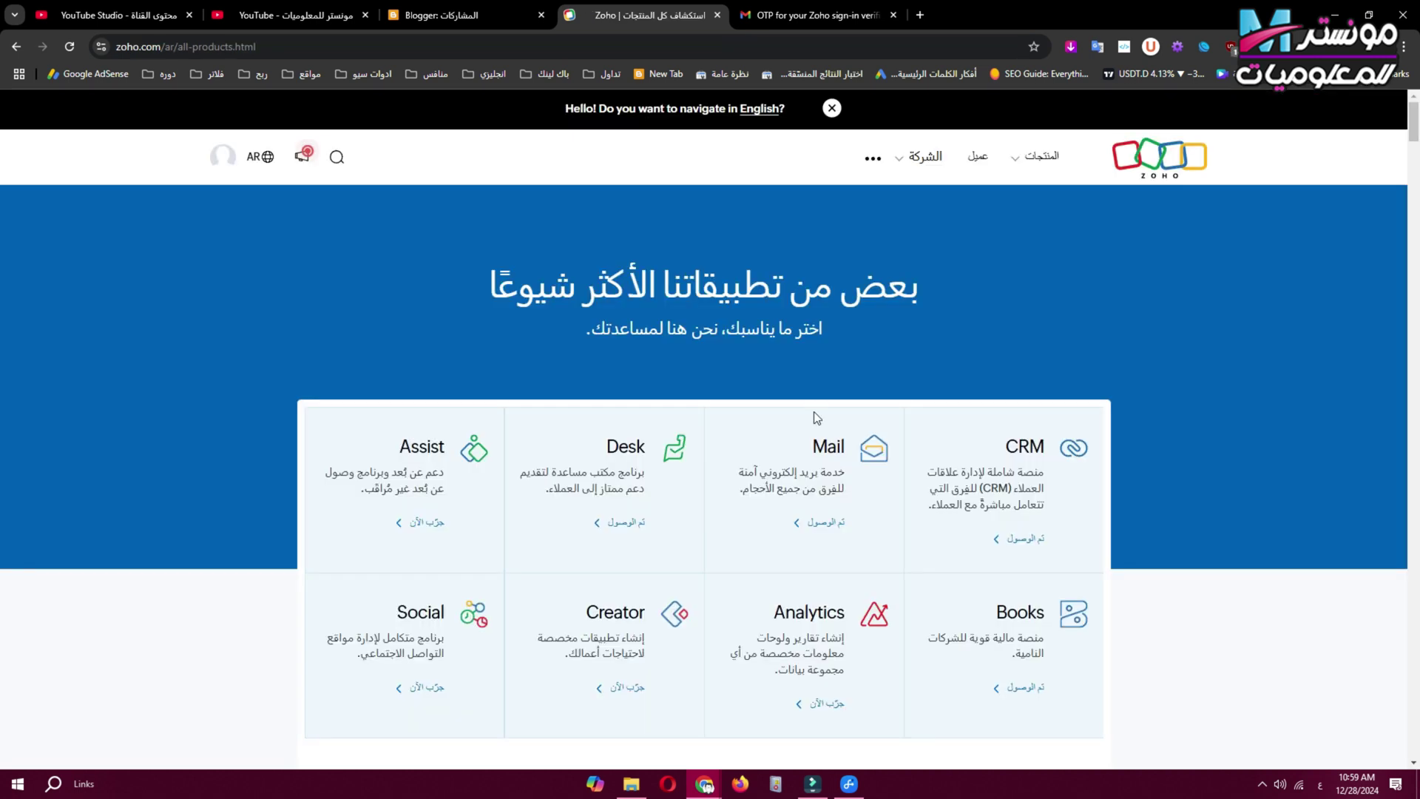
Open Zoho Mail and pick the custom-domain email option instead of a personal zohomail address.
left_click(818, 526)
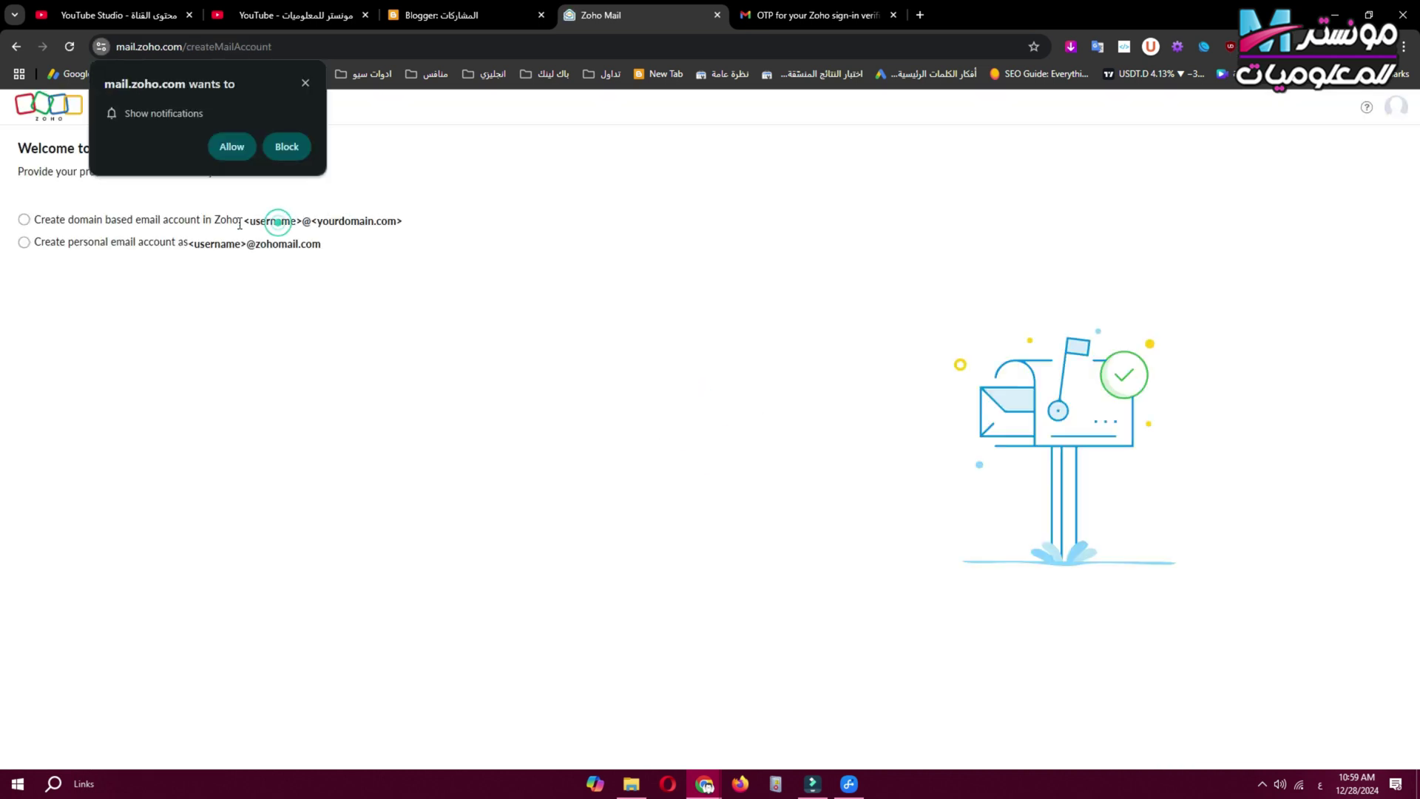
left_click_drag(312, 220, 221, 255)
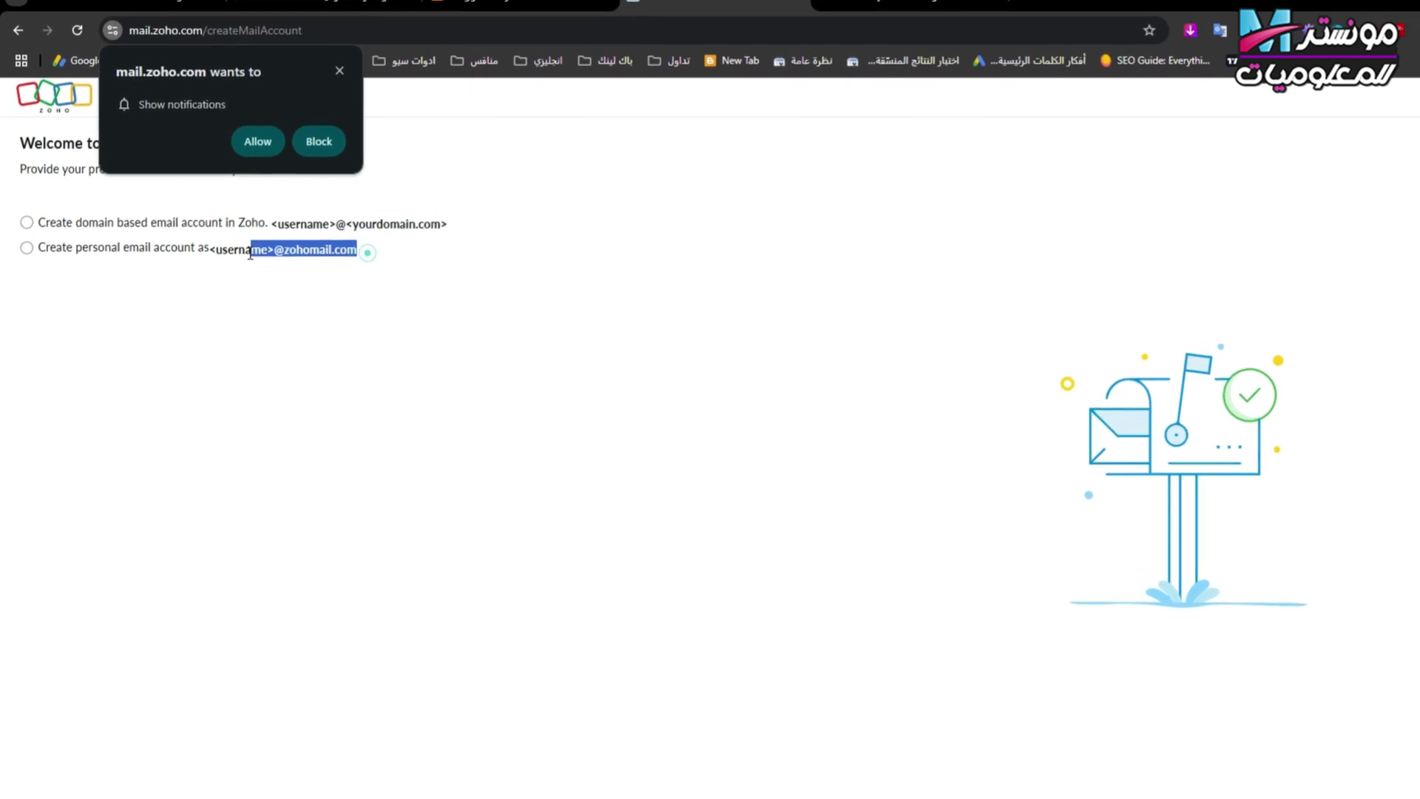
left_click(309, 260)
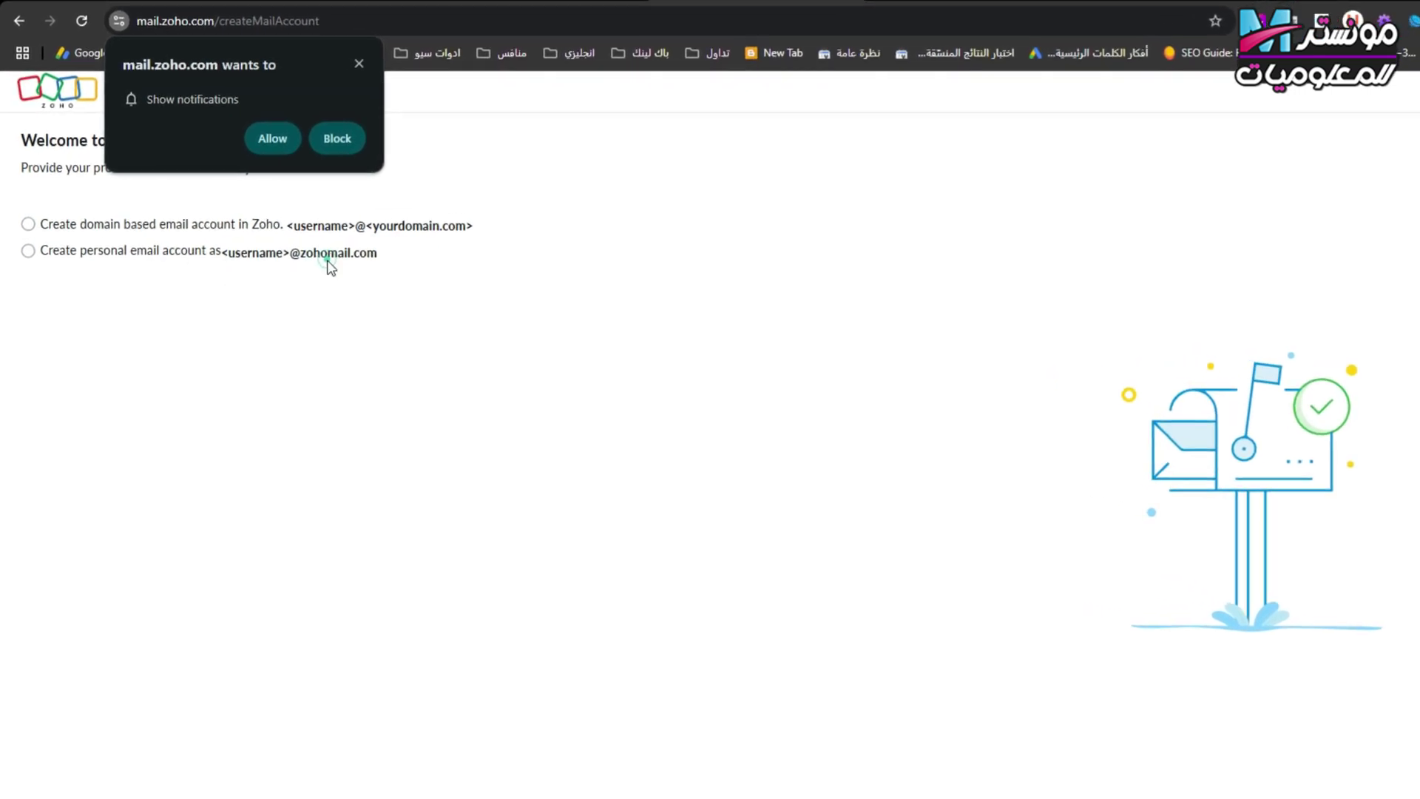
left_click(145, 337)
left_click_drag(418, 261, 258, 274)
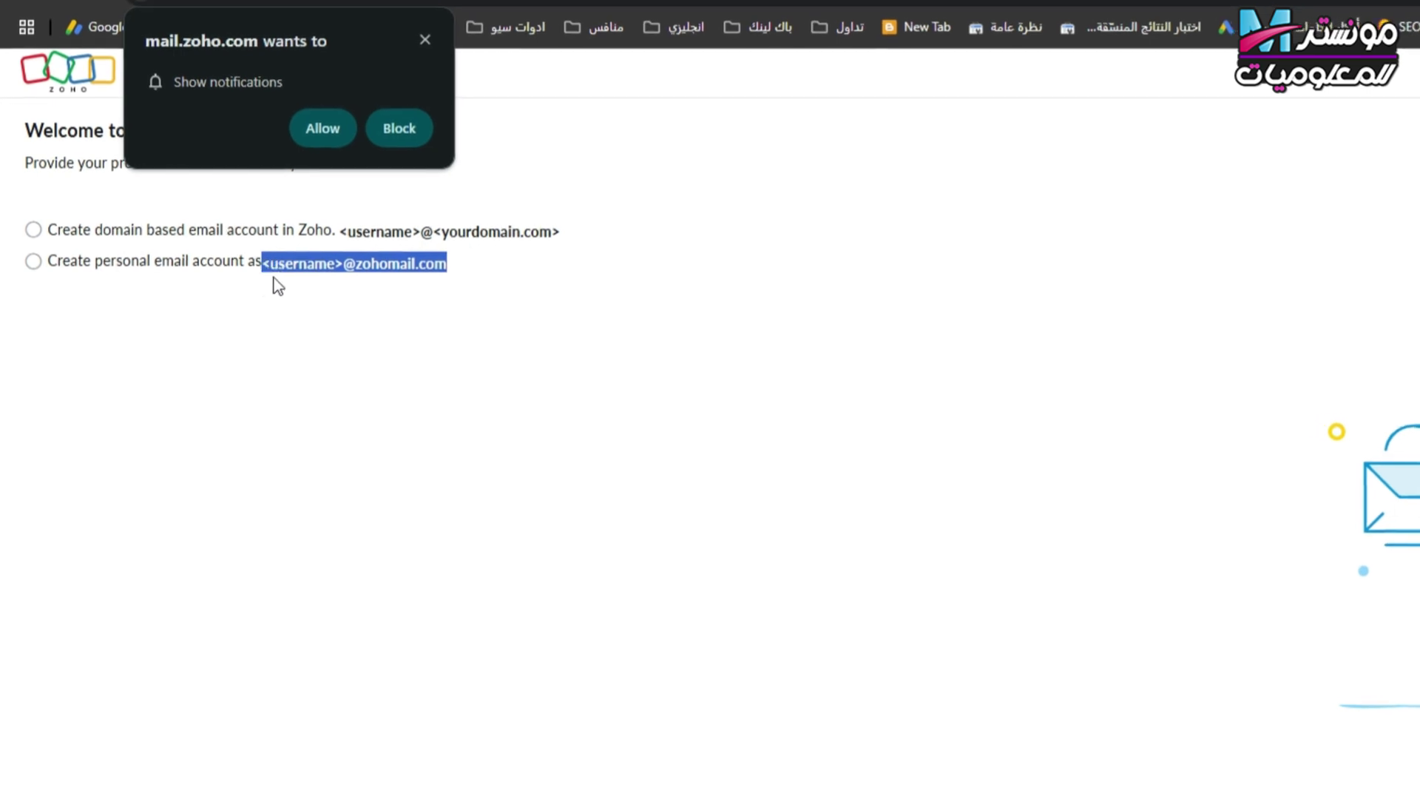
left_click_drag(621, 230, 347, 261)
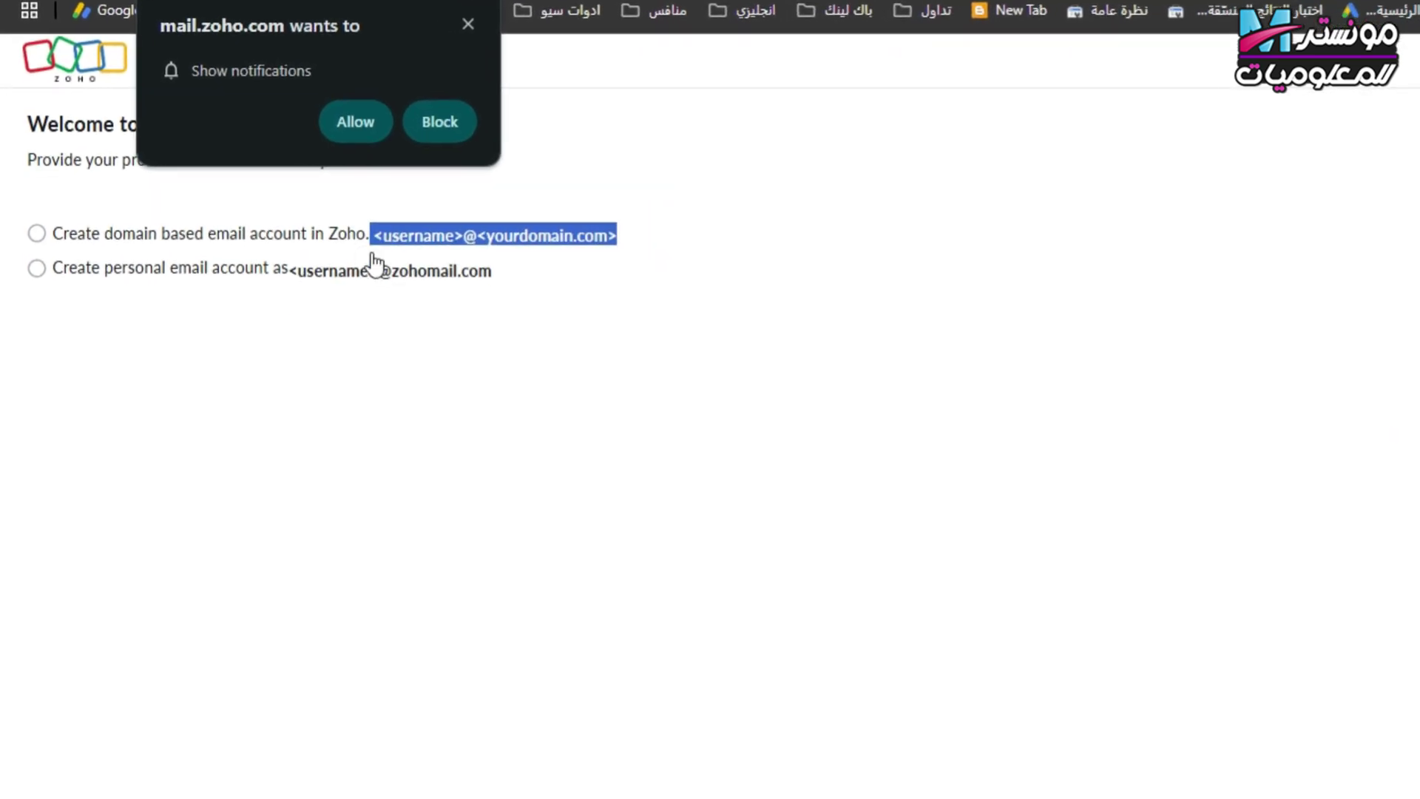
left_click(63, 234)
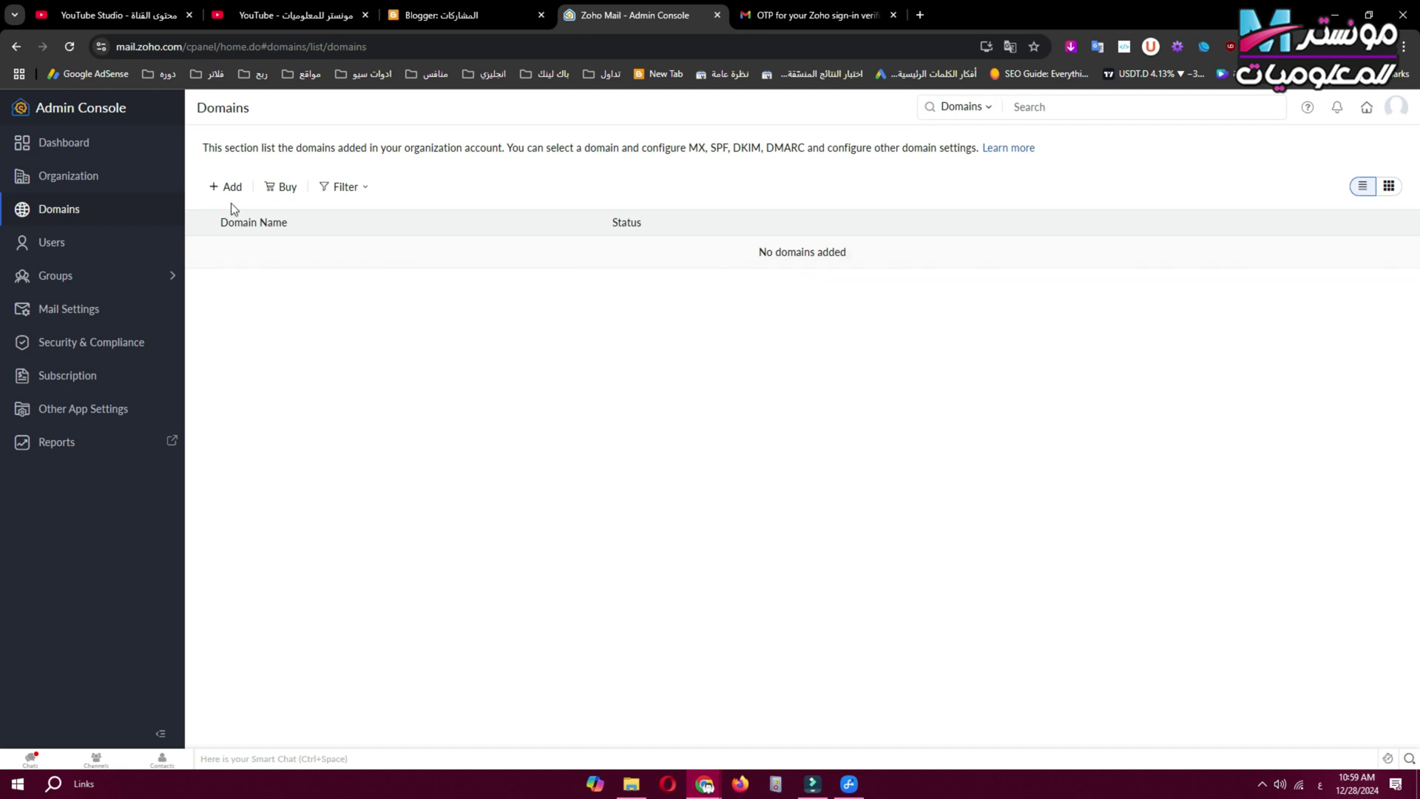
Add monstertecnology.com as a domain and keep 'Add a TXT record in the DNS' as verification method.
left_click(225, 193)
left_click(613, 439)
type("monstertecnology.com")
left_click(719, 436)
left_click(864, 474)
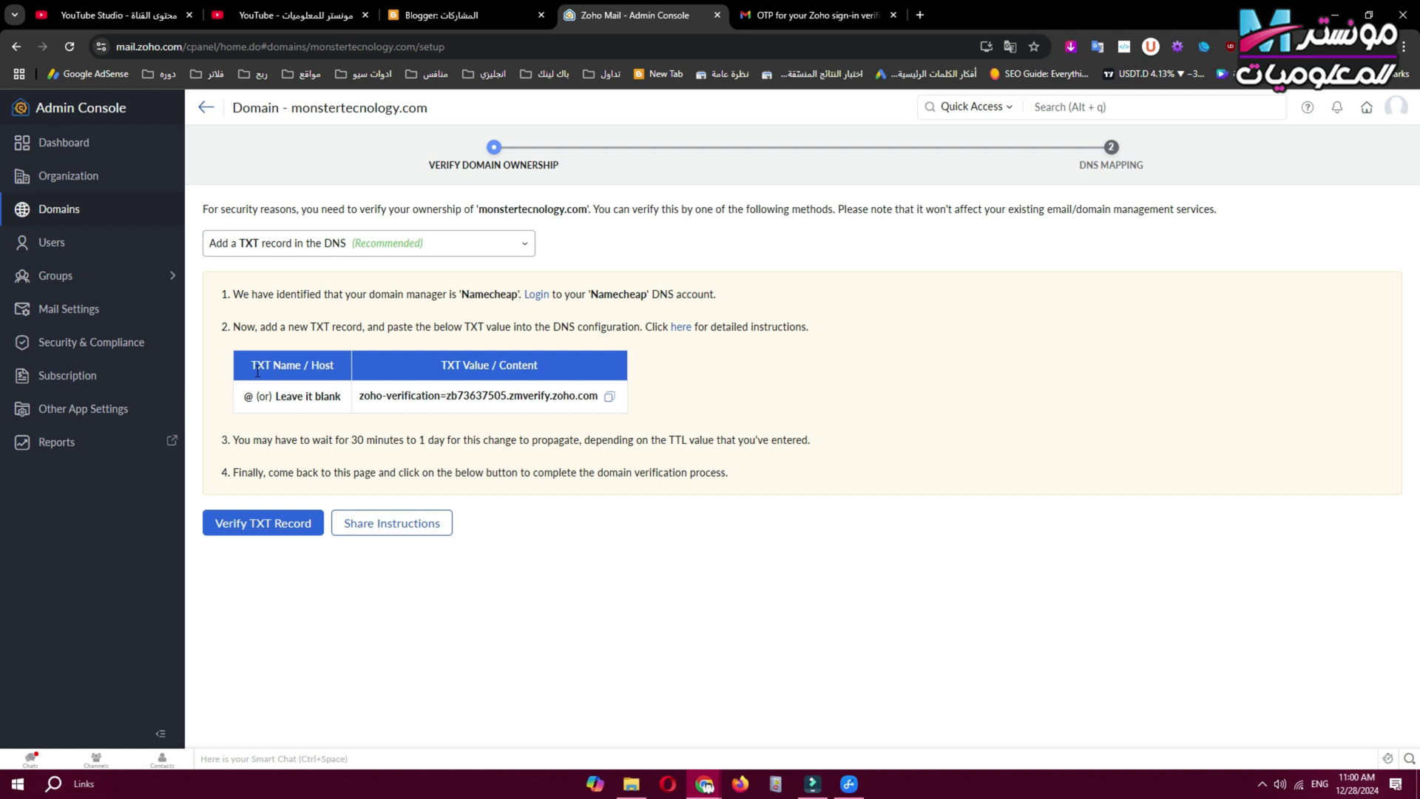
left_click(464, 365)
left_click(312, 248)
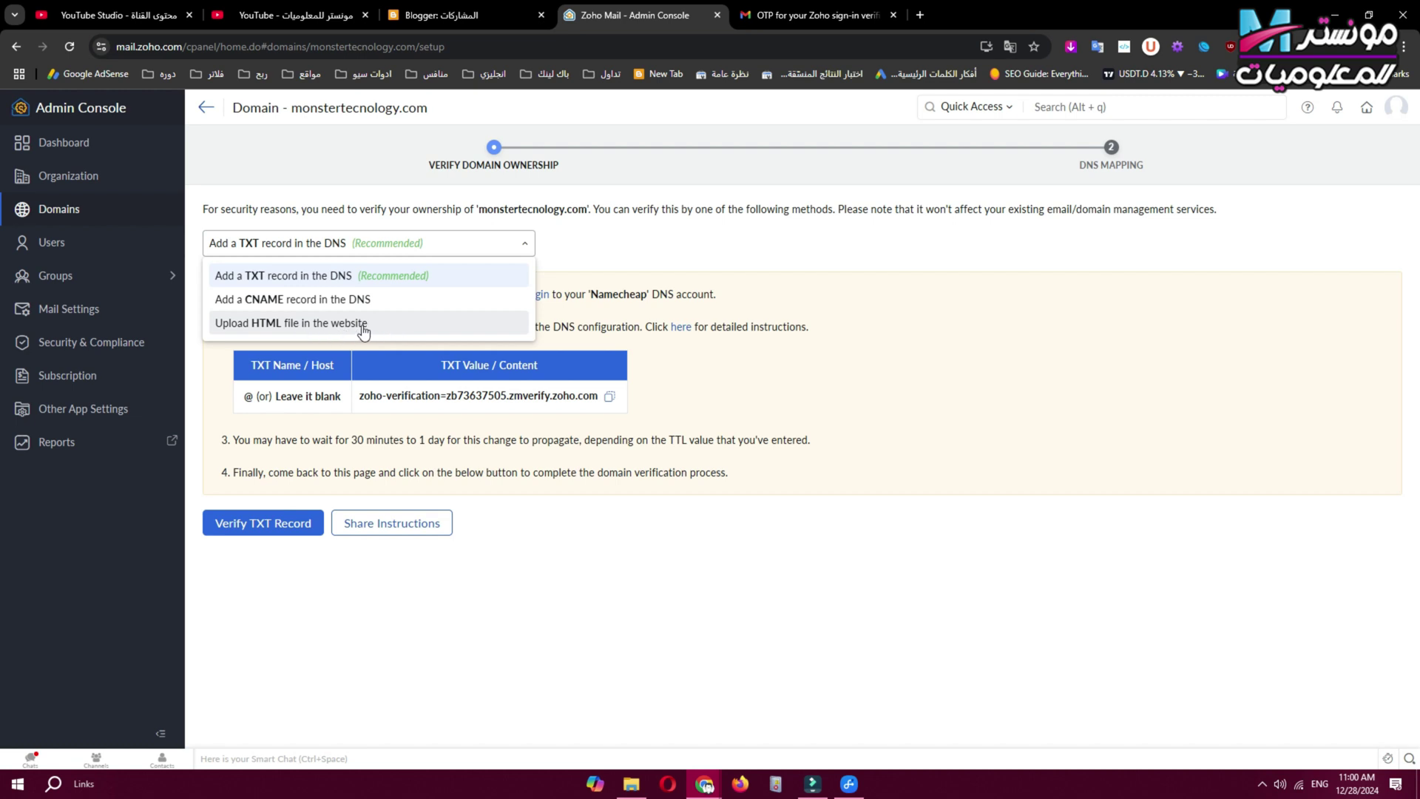
left_click(305, 280)
left_click(304, 280)
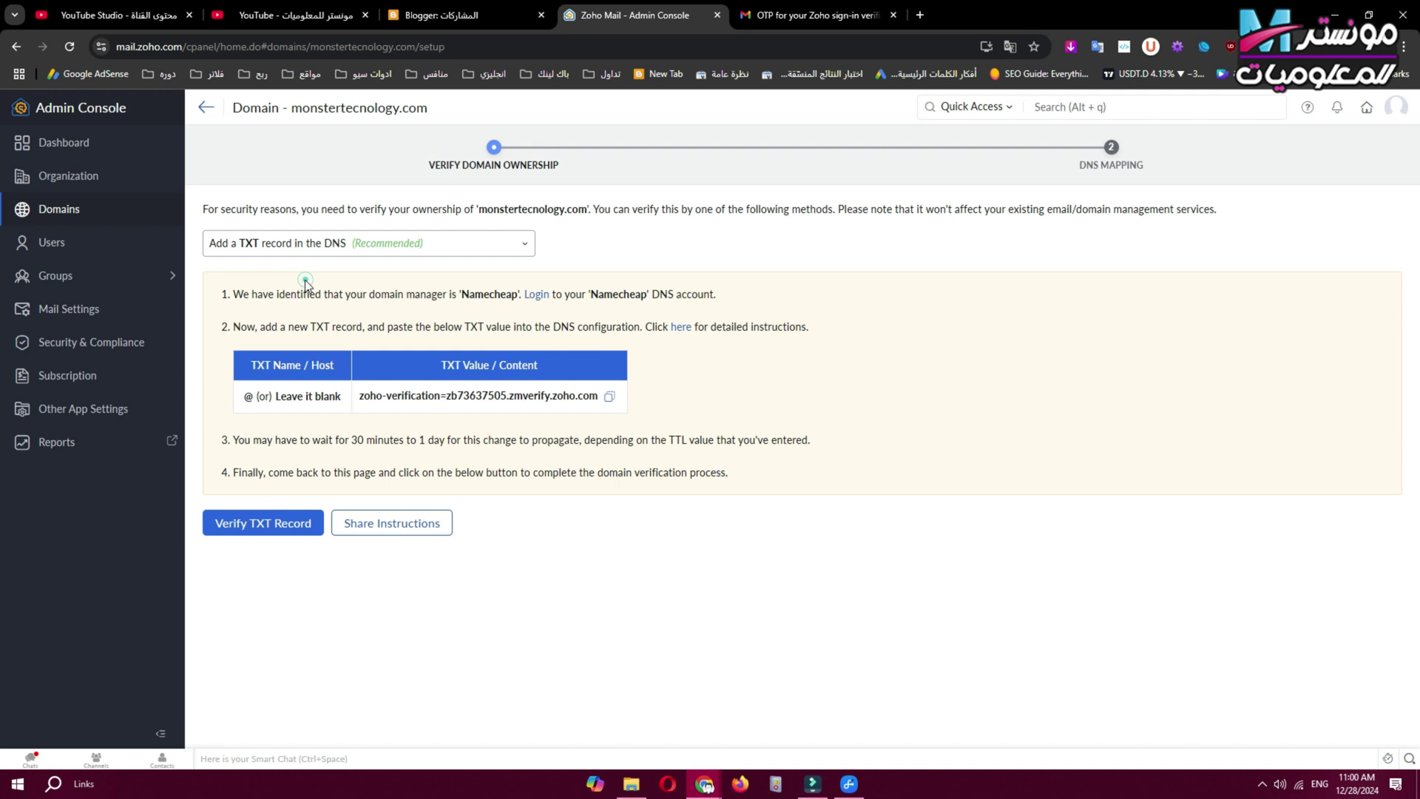
Log in to Namecheap and open Advanced DNS for monstertecnology.com.
double_click(494, 296)
left_click(536, 294)
mouse_move(1187, 162)
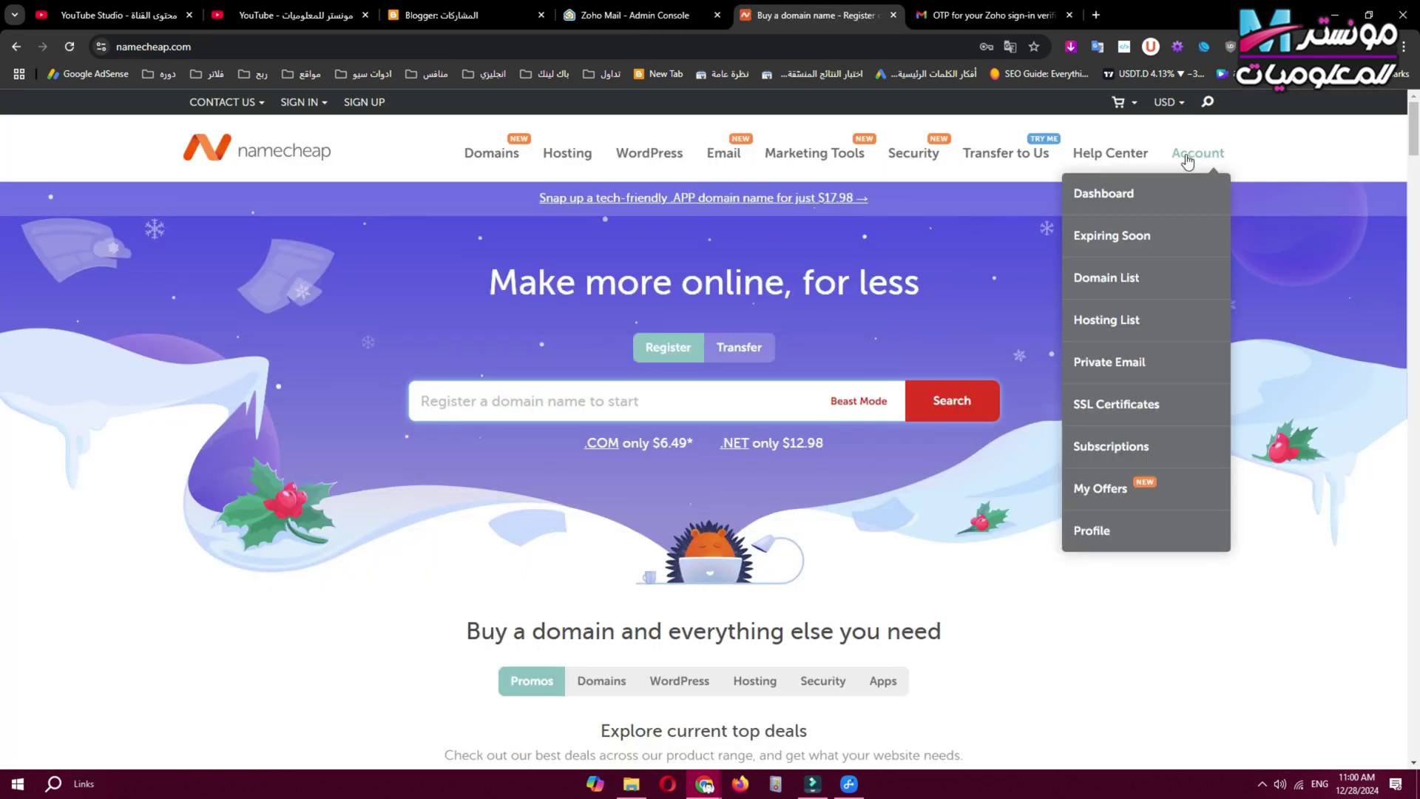
left_click(1126, 200)
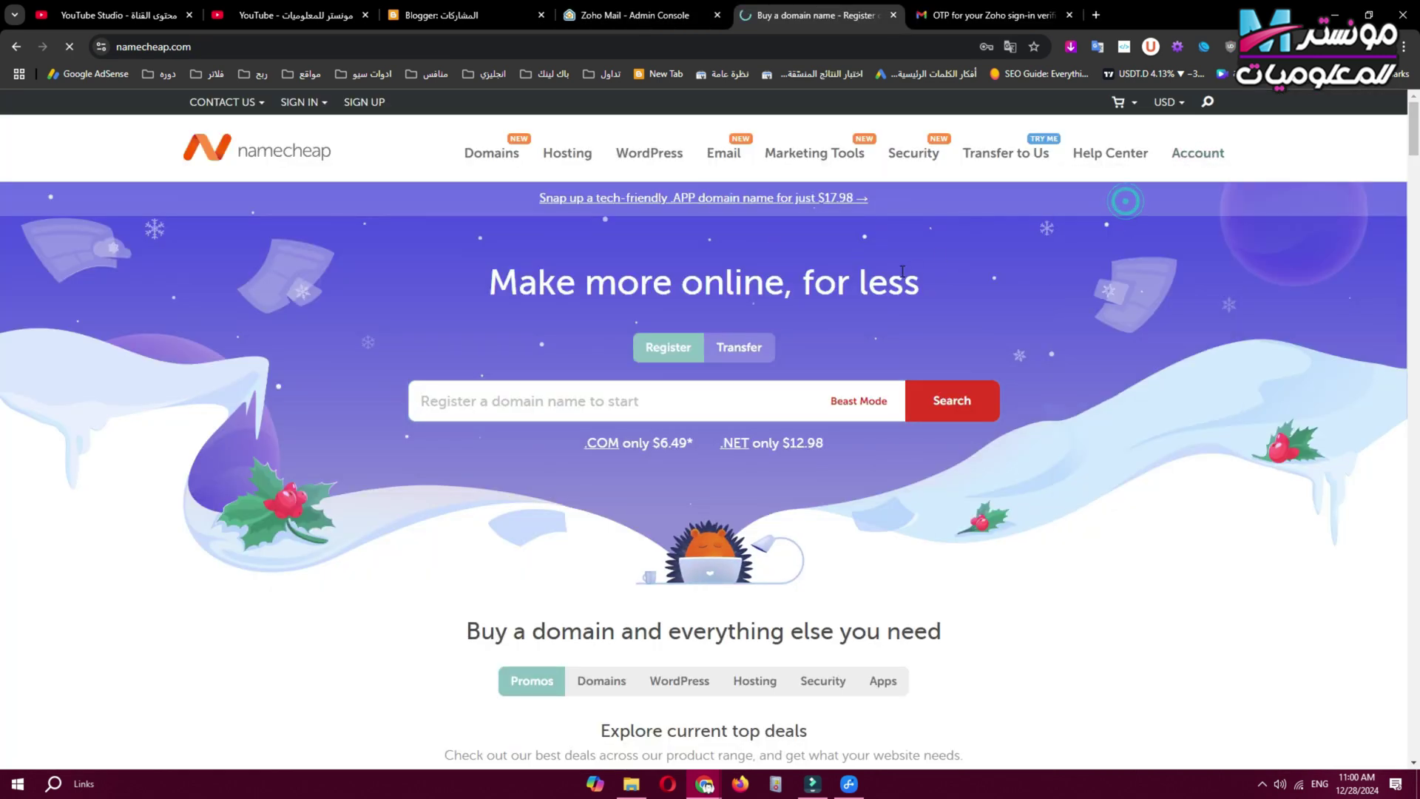
left_click_drag(382, 439, 495, 439)
left_click(1110, 418)
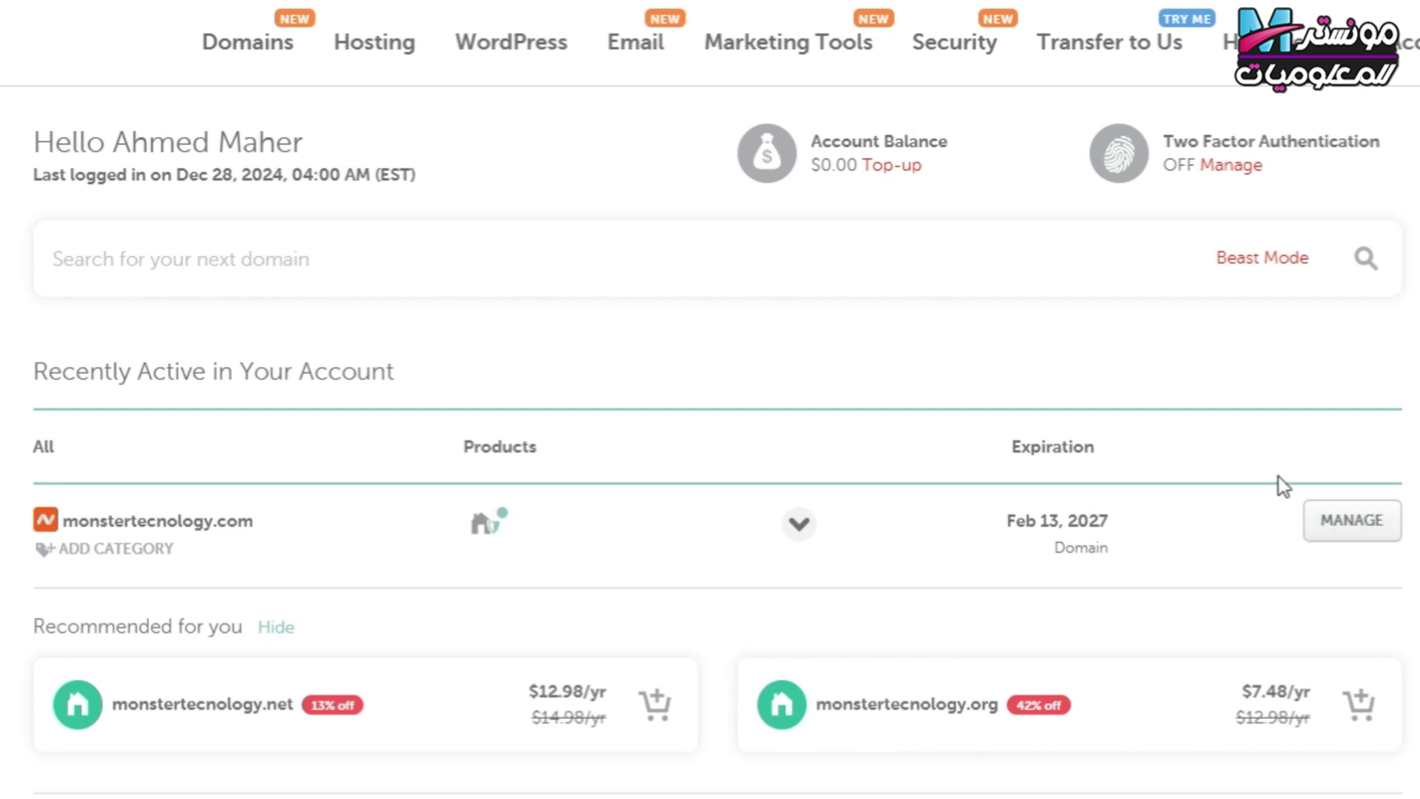
left_click(1375, 528)
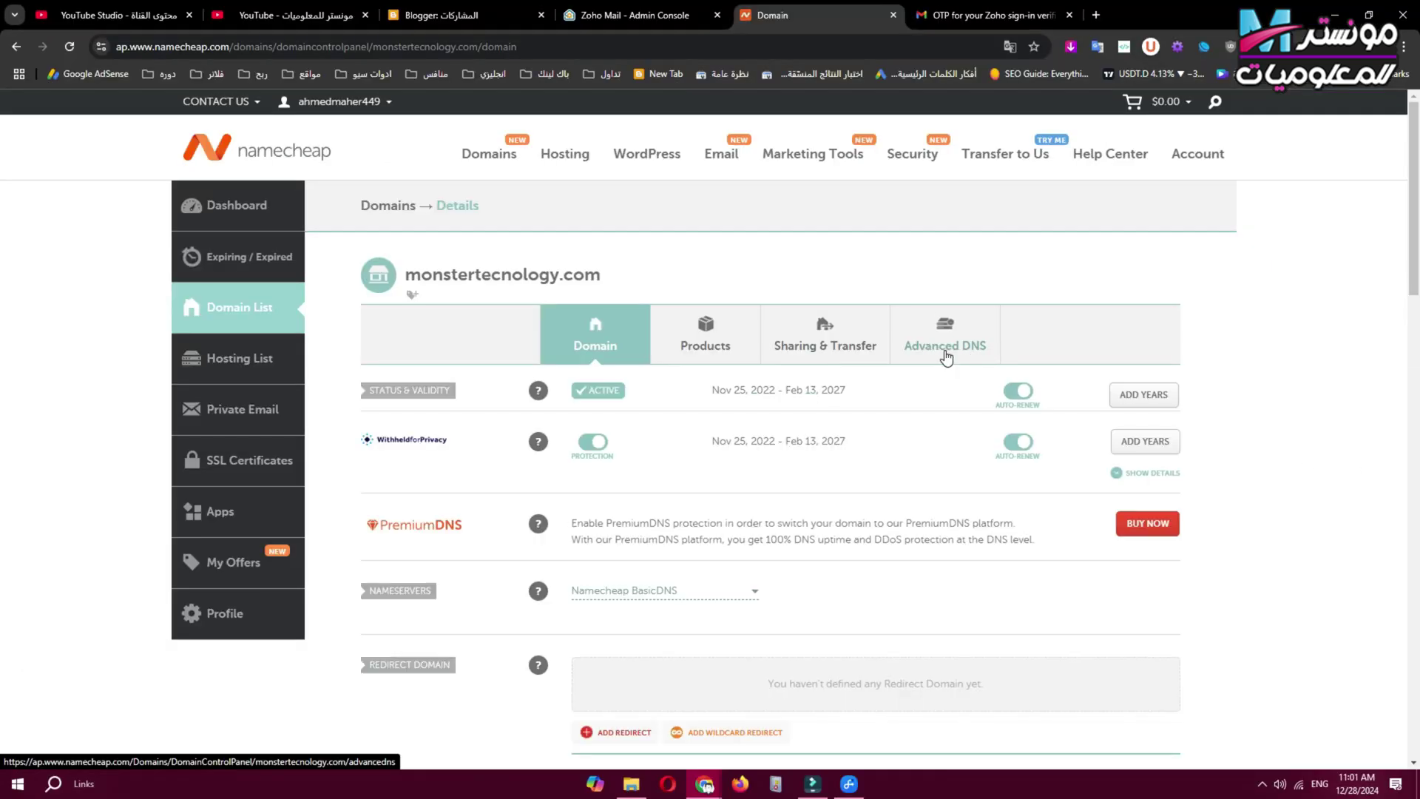
left_click(945, 357)
scroll(784, 383, "down", 10)
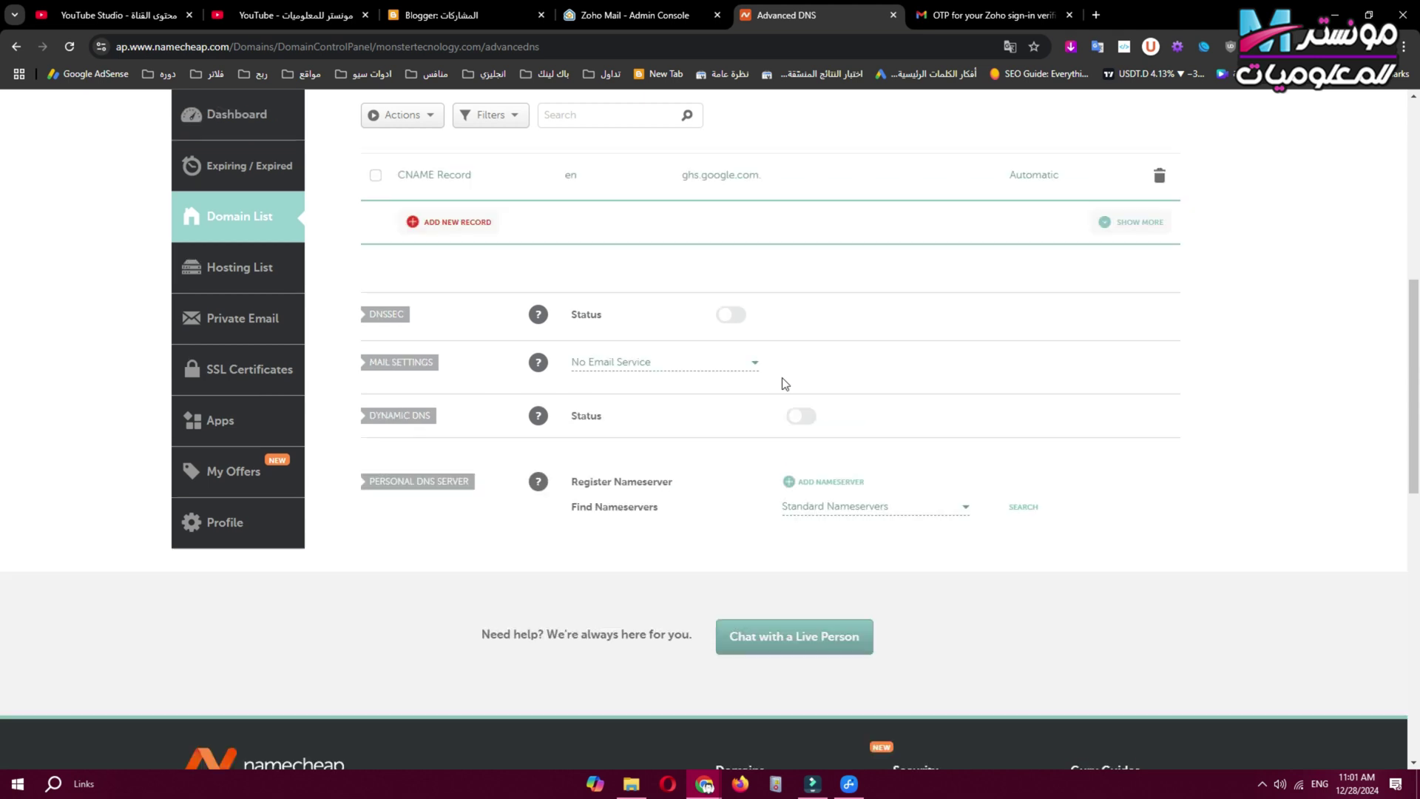
scroll(783, 383, "up", 3)
Add a new TXT record at host @ holding Zoho's copied zoho-verification value.
left_click(418, 416)
scroll(460, 536, "down", 3)
left_click(437, 585)
left_click(592, 463)
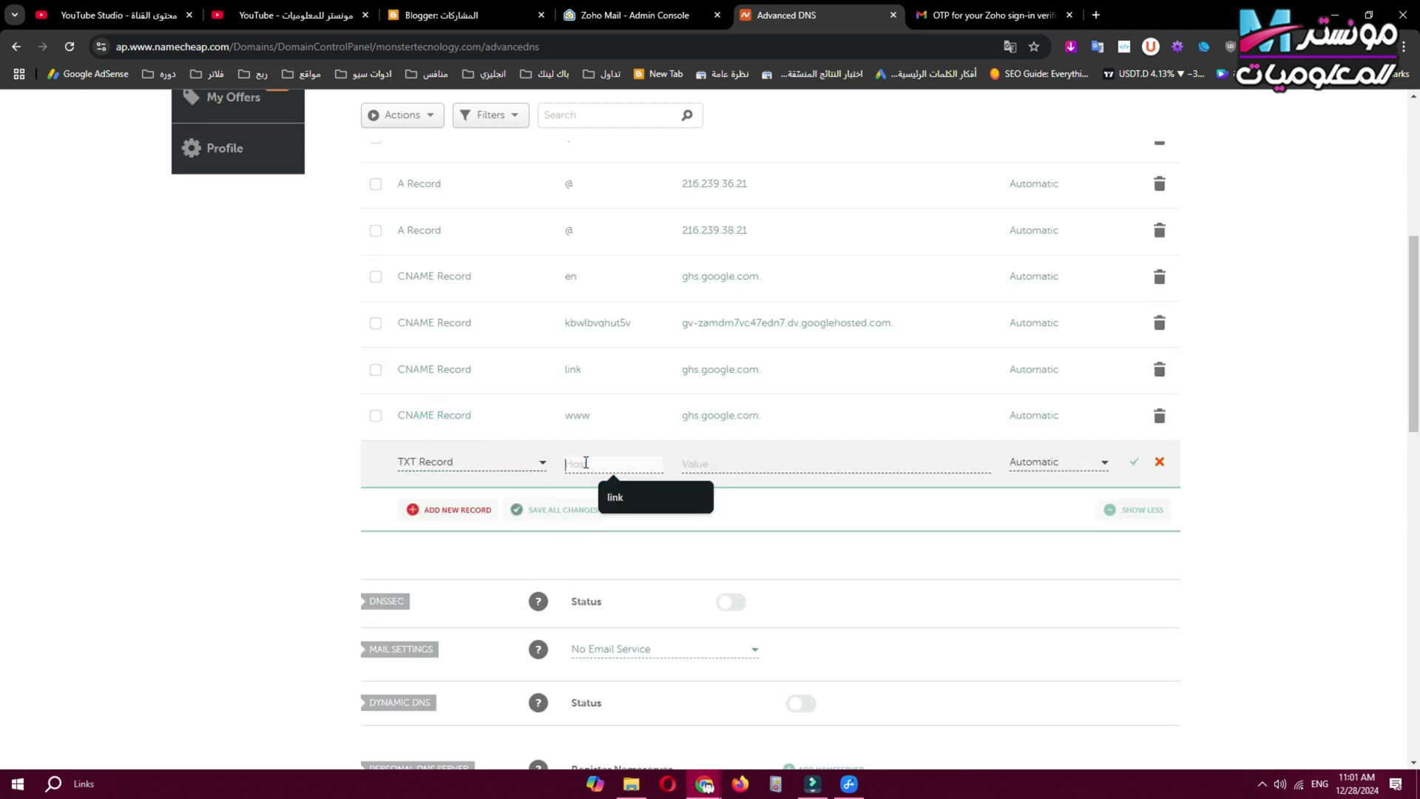
left_click(668, 15)
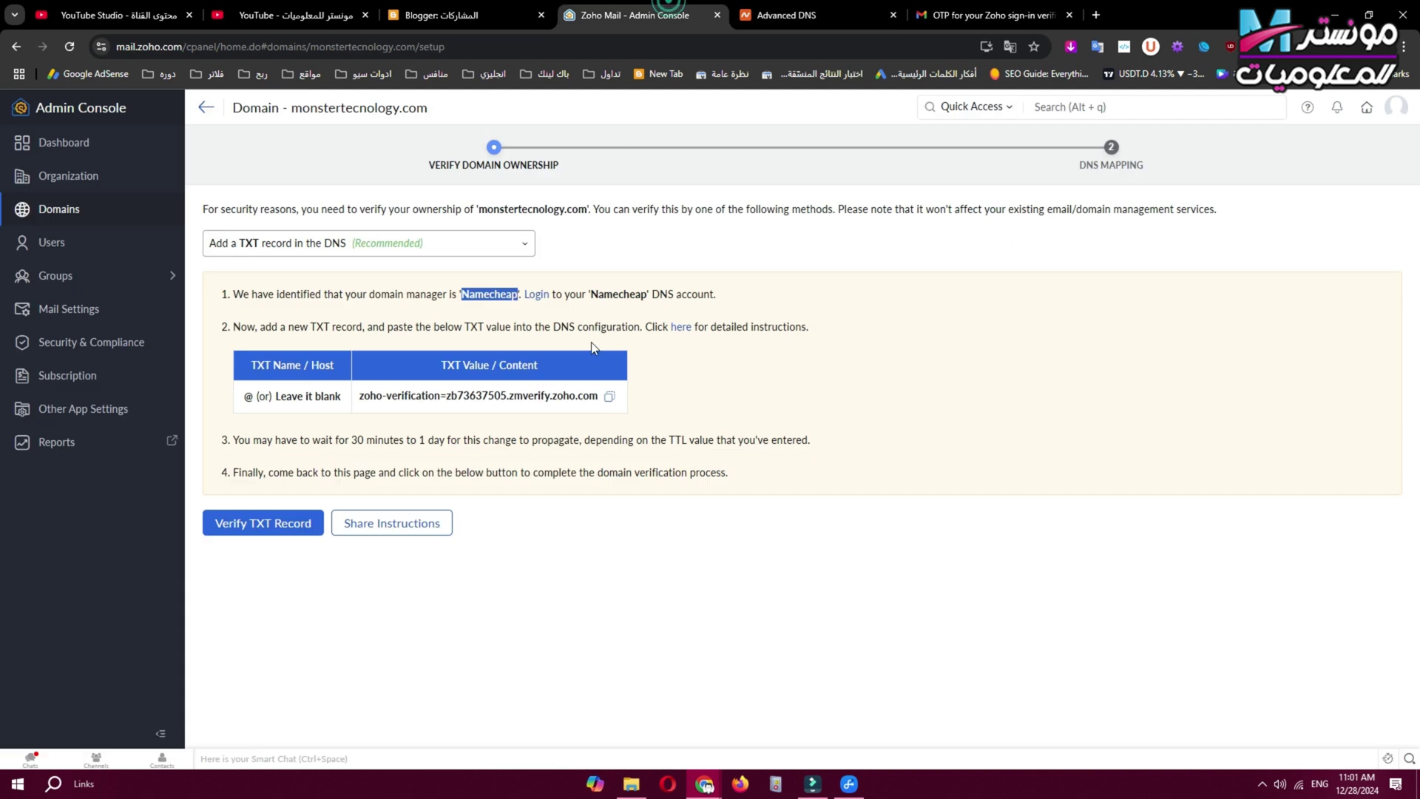
left_click_drag(562, 374, 437, 373)
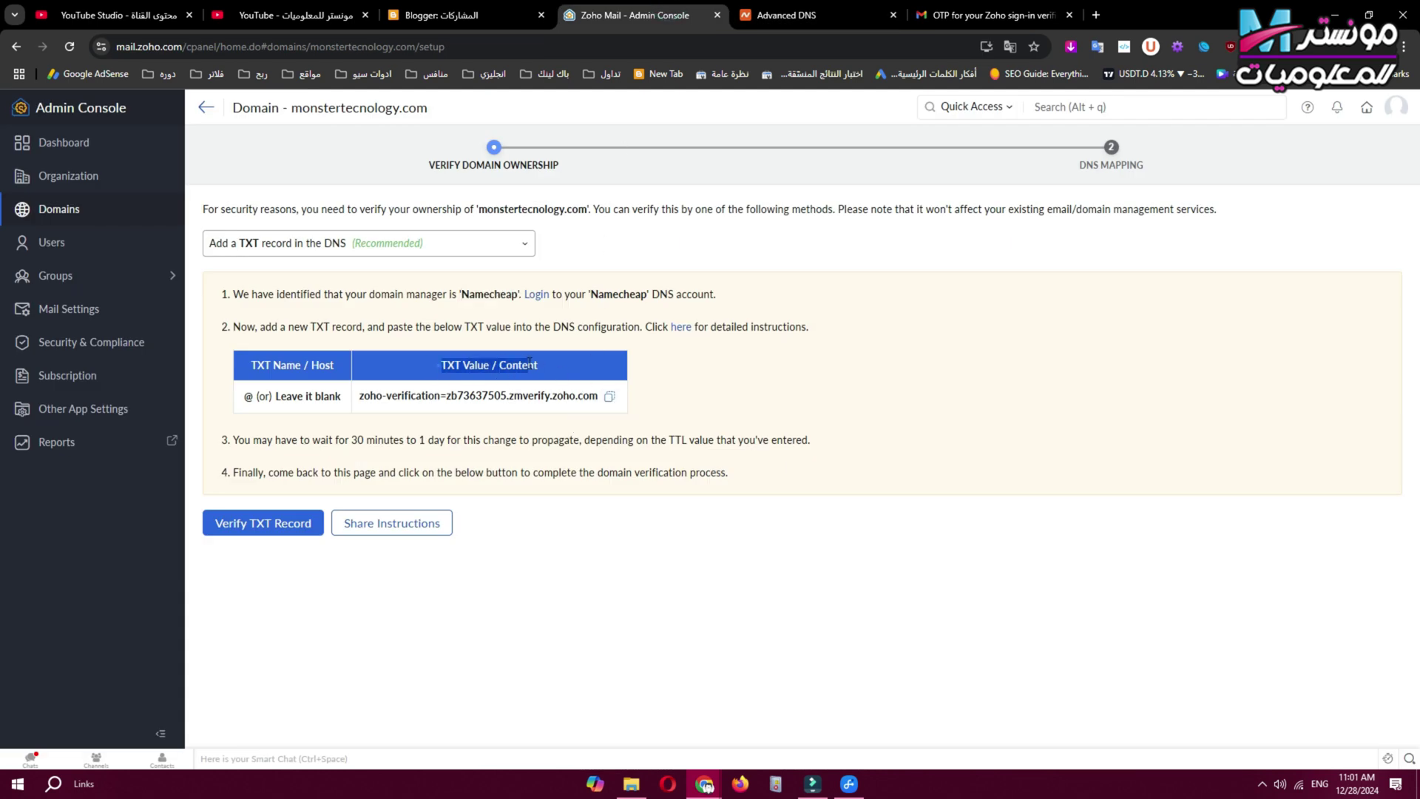
left_click(609, 395)
left_click(821, 14)
left_click(723, 462)
key("ctrl+v")
Set the TXT record's TTL to 1 min, save it, and run Zoho's TXT verification.
left_click(1102, 463)
scroll(1050, 540, "down", 2)
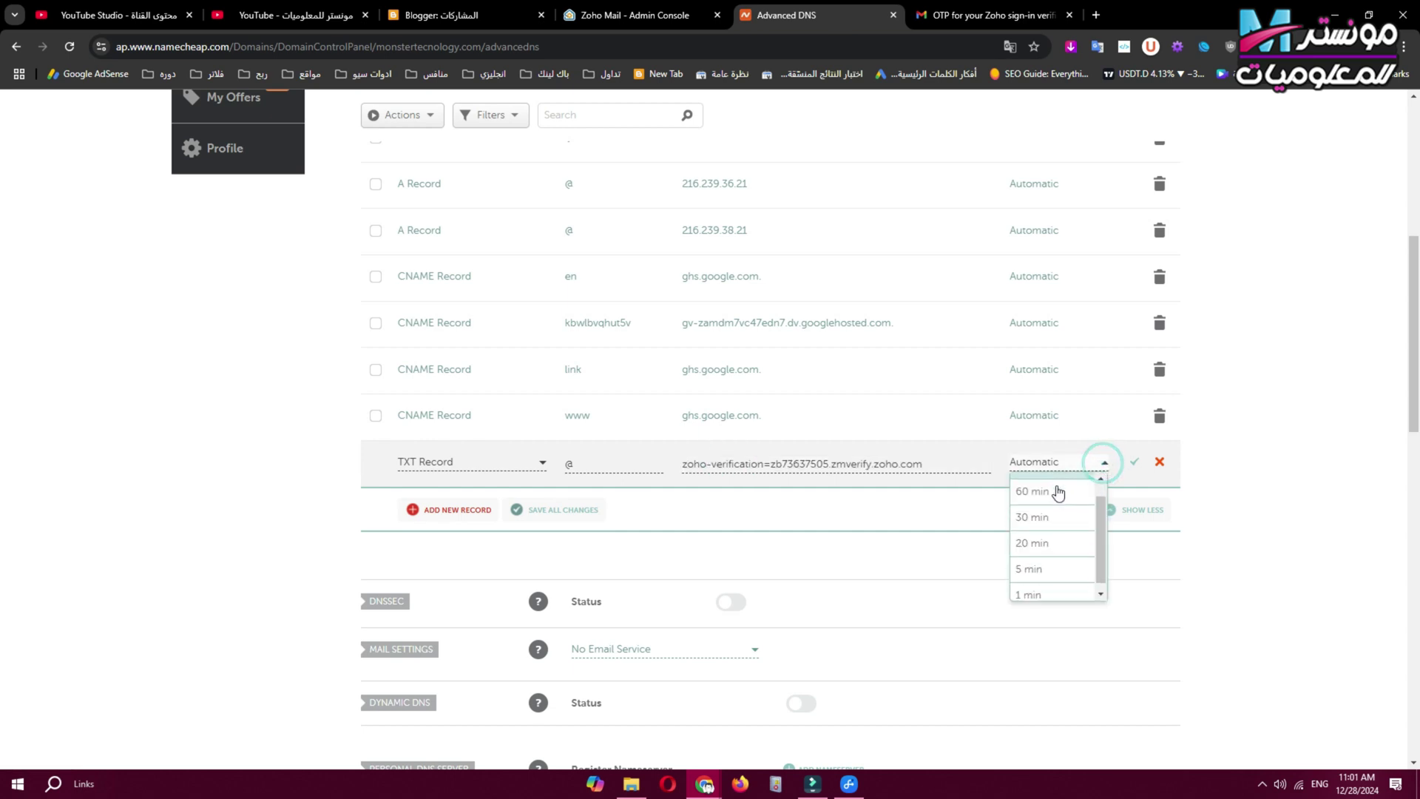
left_click(1046, 584)
left_click(1134, 464)
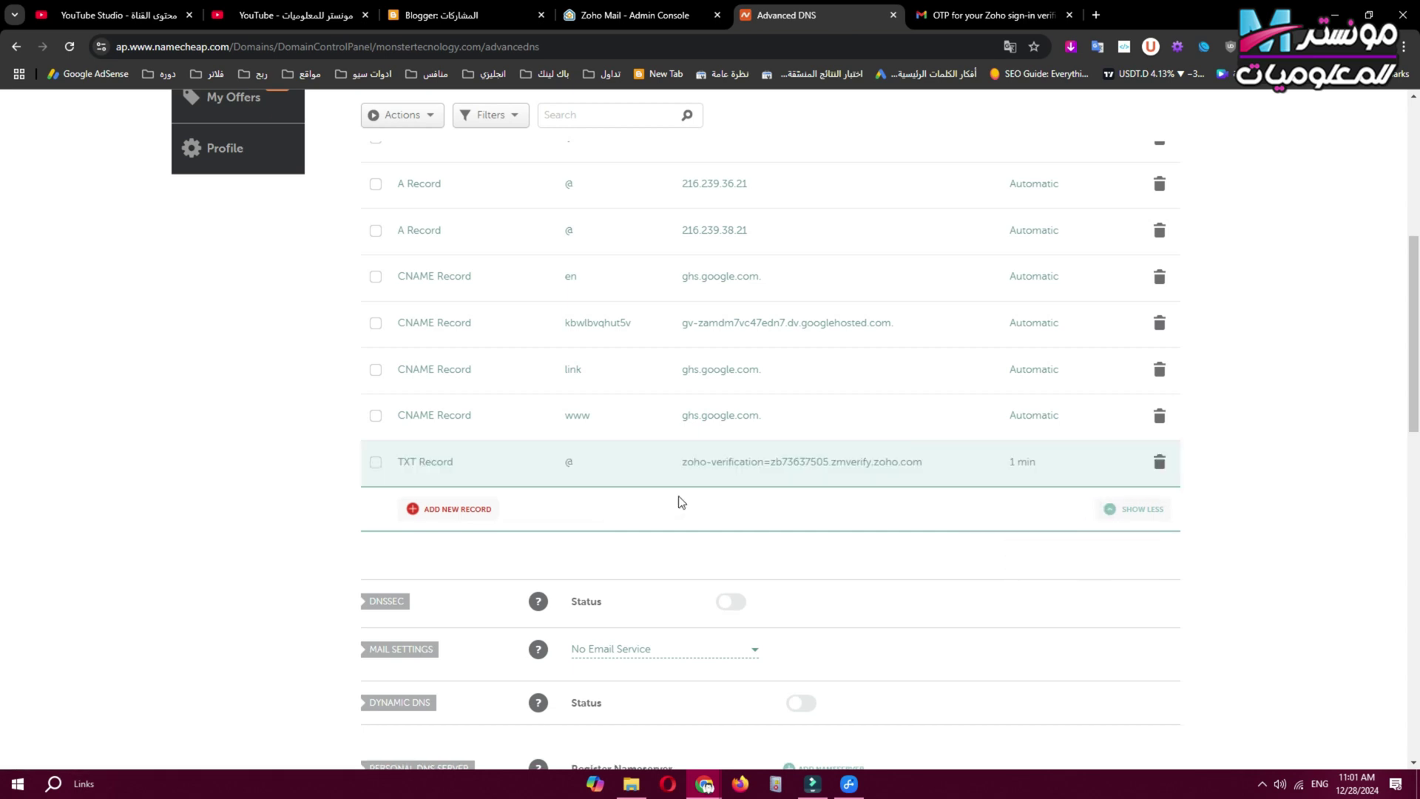
left_click(644, 15)
left_click(259, 527)
left_click(254, 531)
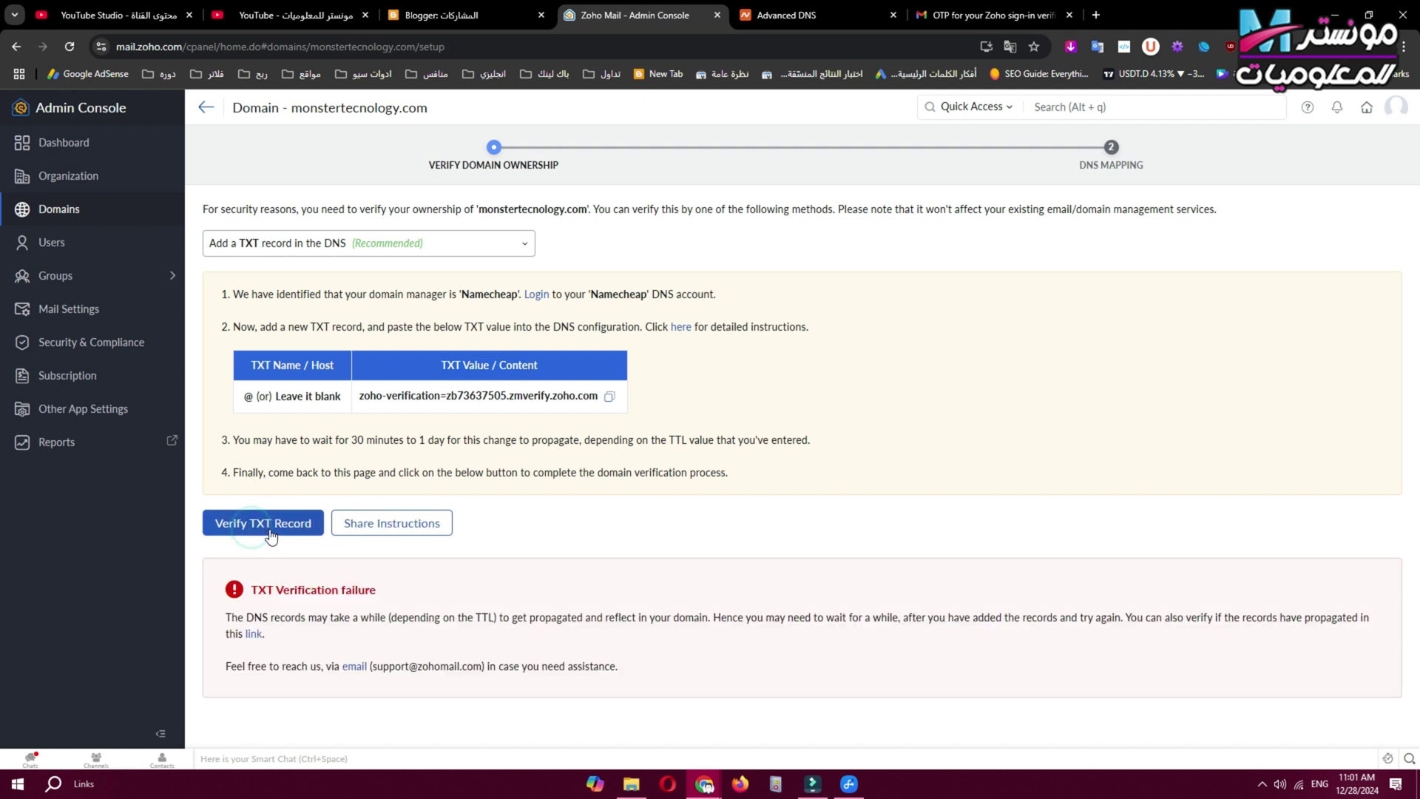
Retry TXT verification until monstertecnology.com ownership is confirmed, then proceed to DNS mapping.
left_click(263, 532)
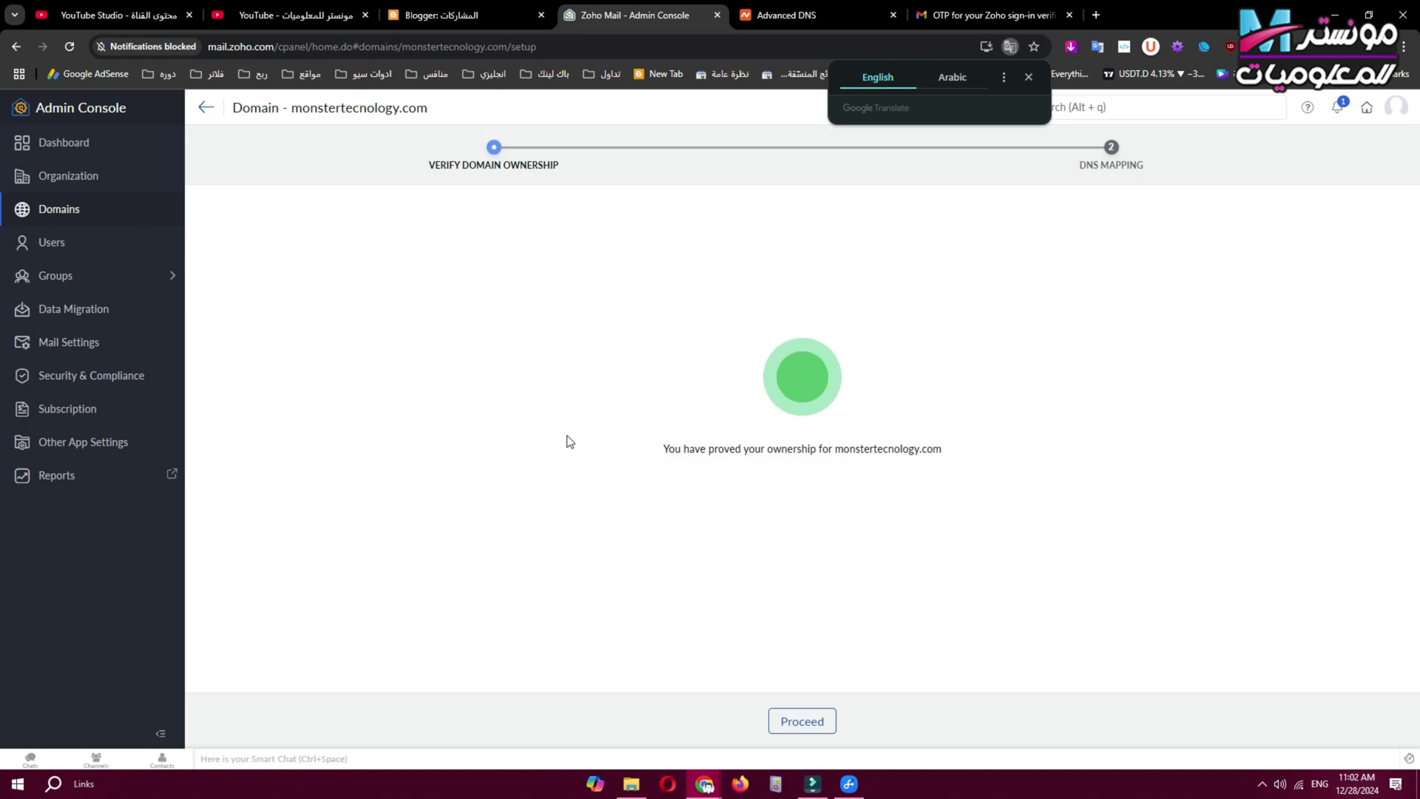
left_click_drag(686, 452, 972, 453)
left_click(792, 474)
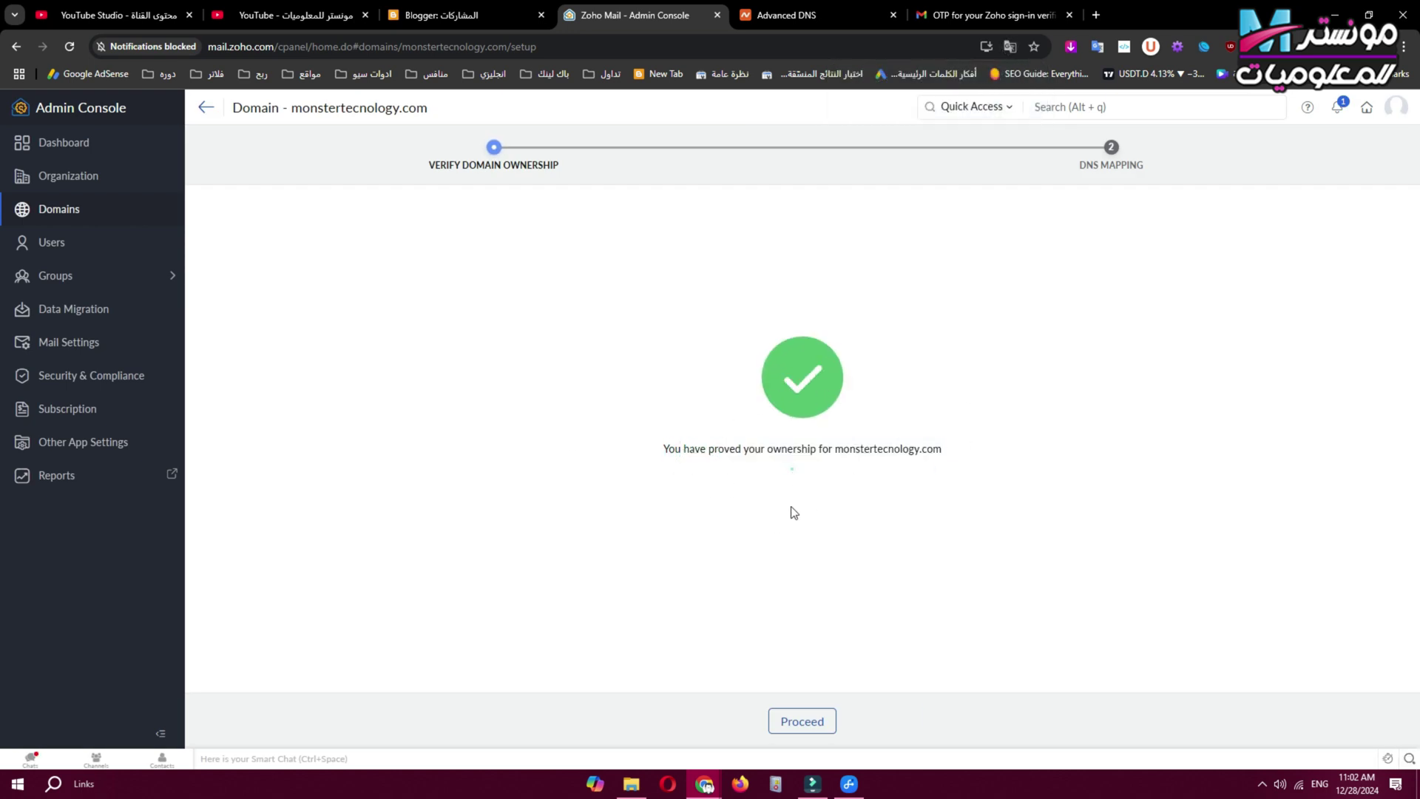
left_click(803, 722)
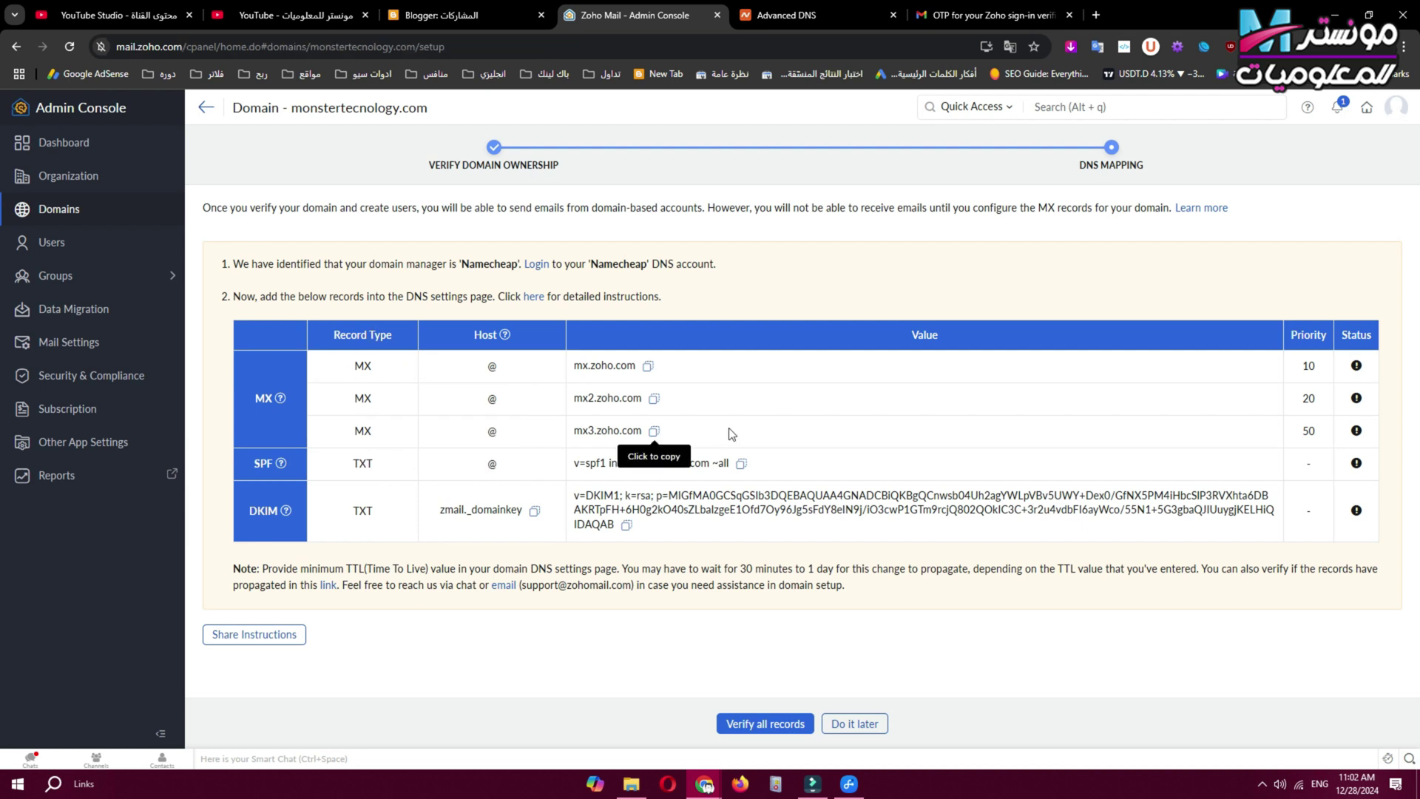
Switch Namecheap's mail settings to Custom MX and copy mx.zoho.com from Zoho's DNS table.
left_click(536, 264)
left_click(974, 9)
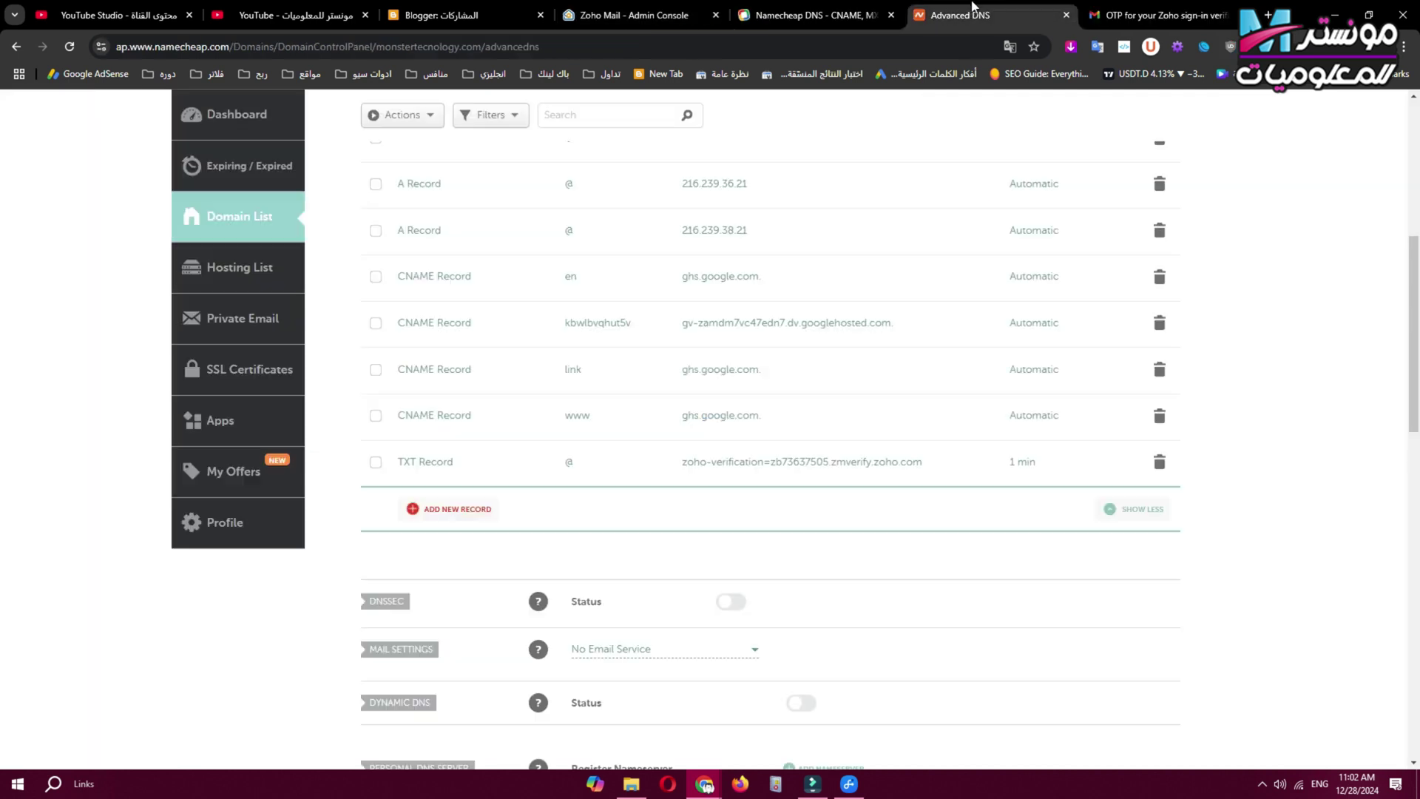
scroll(732, 320, "down", 5)
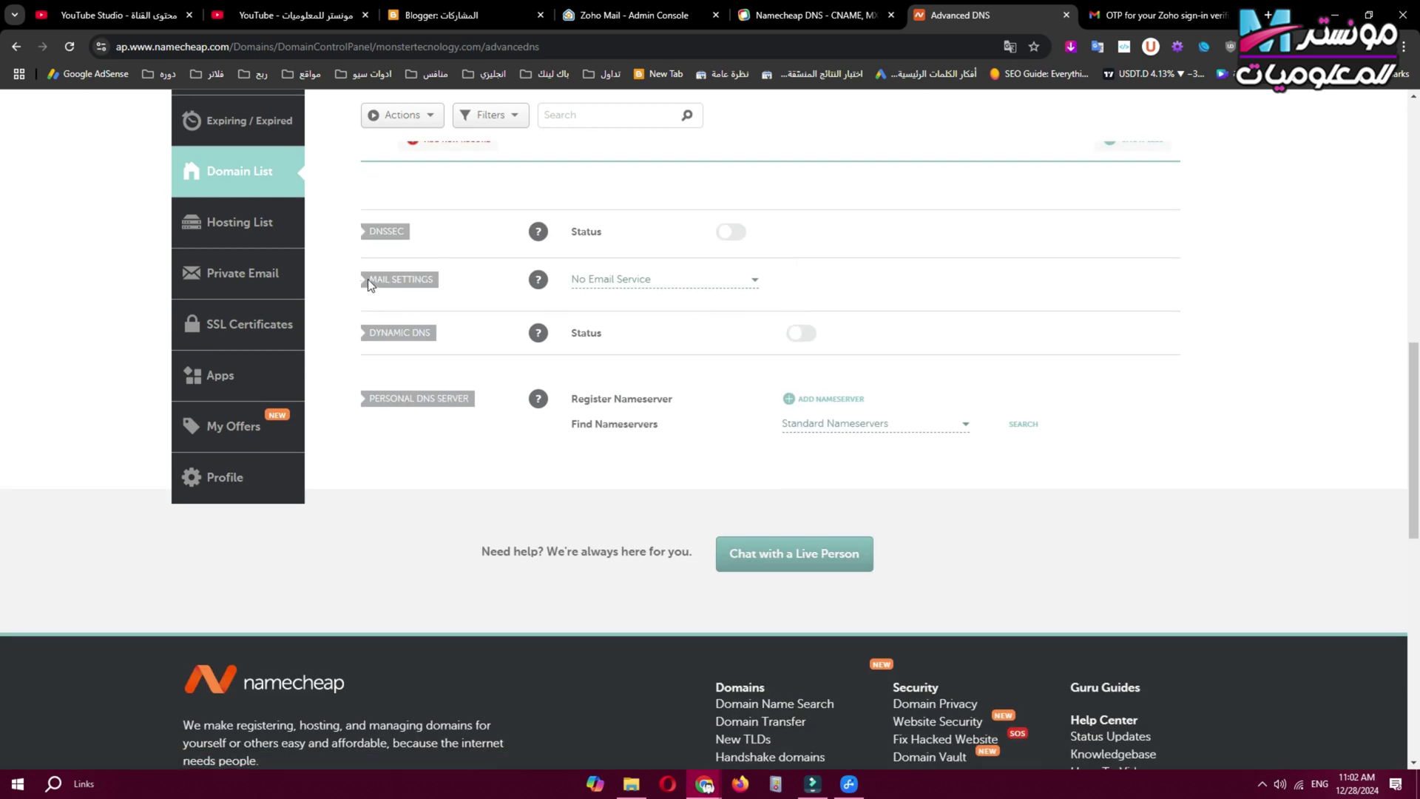
left_click_drag(368, 284, 446, 277)
left_click(748, 284)
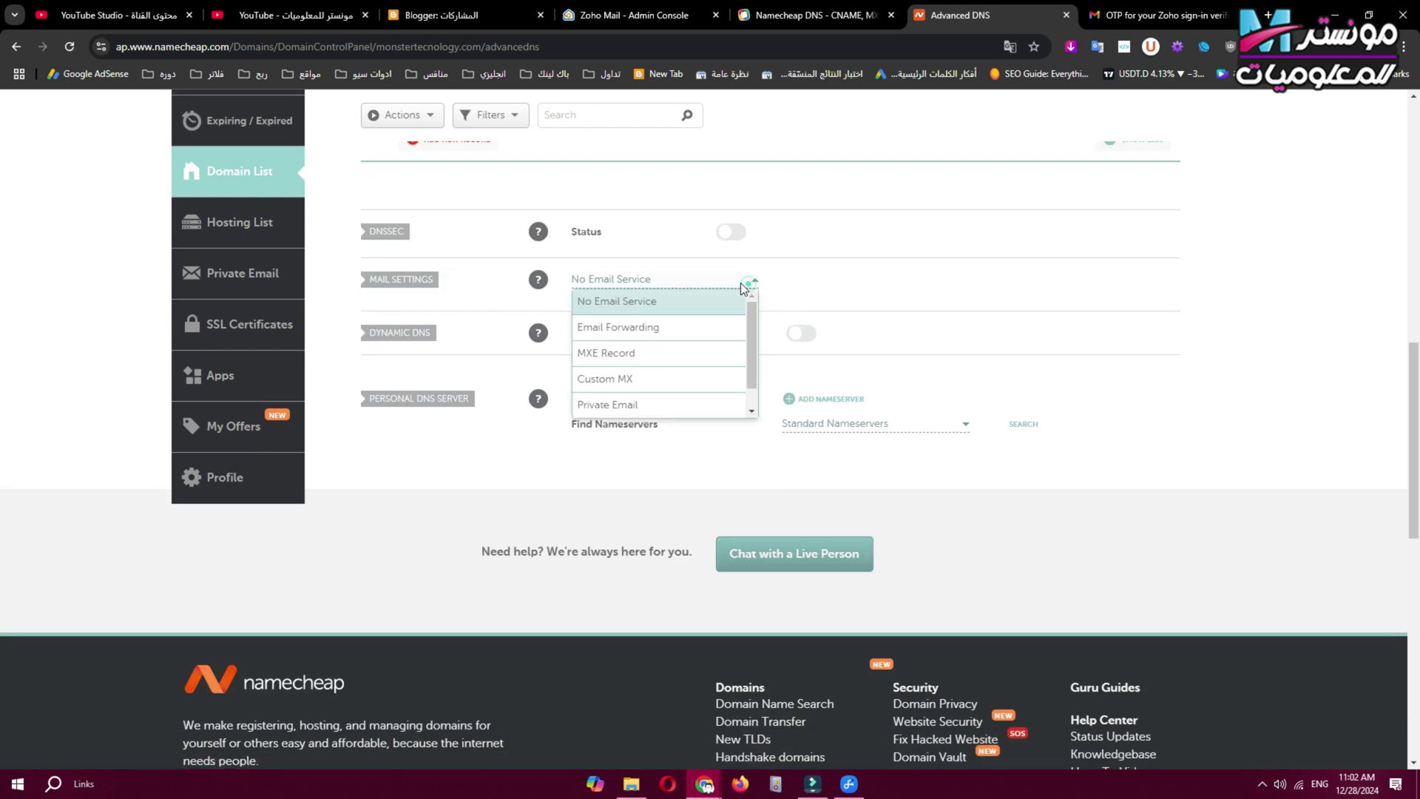
scroll(646, 377, "down", 1)
scroll(647, 380, "up", 1)
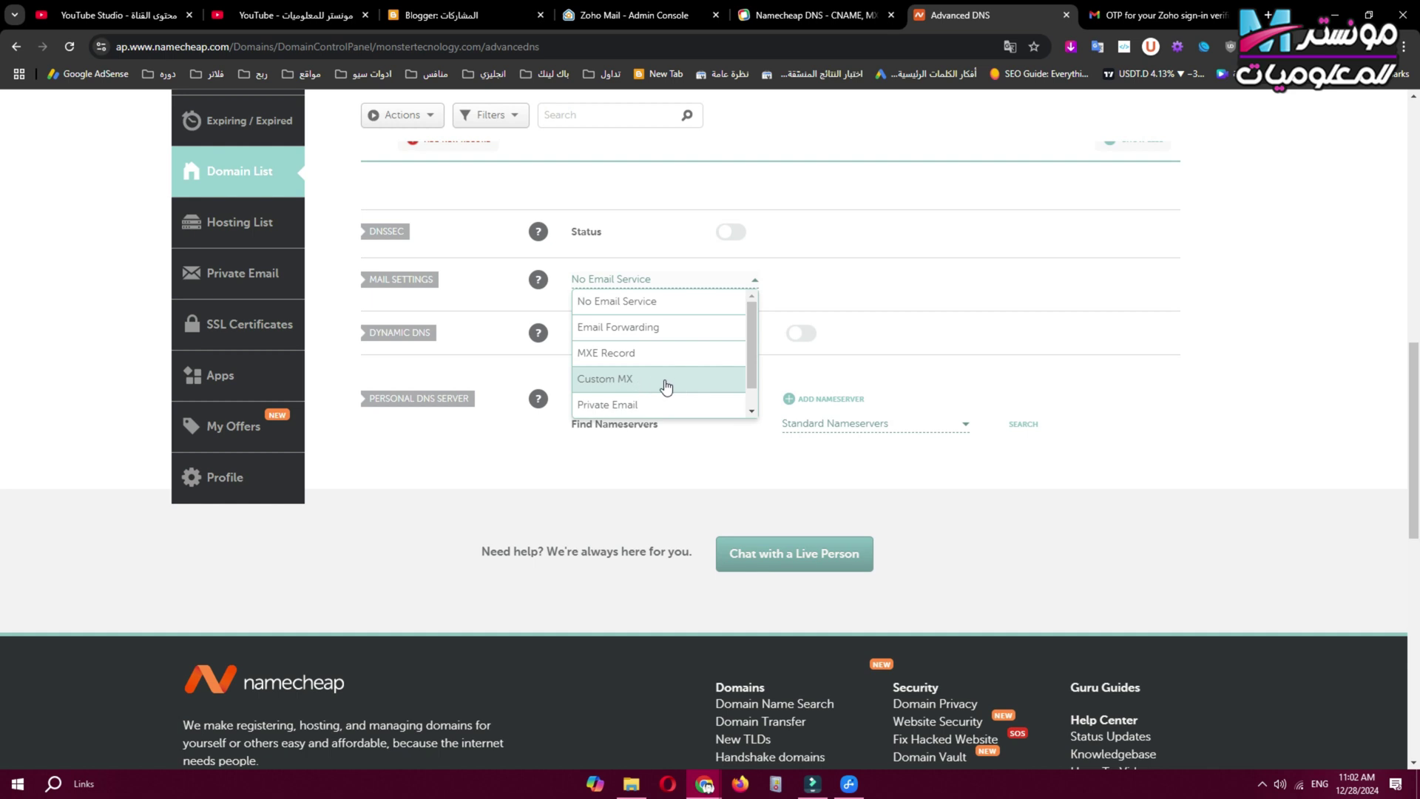
left_click(666, 386)
left_click(604, 419)
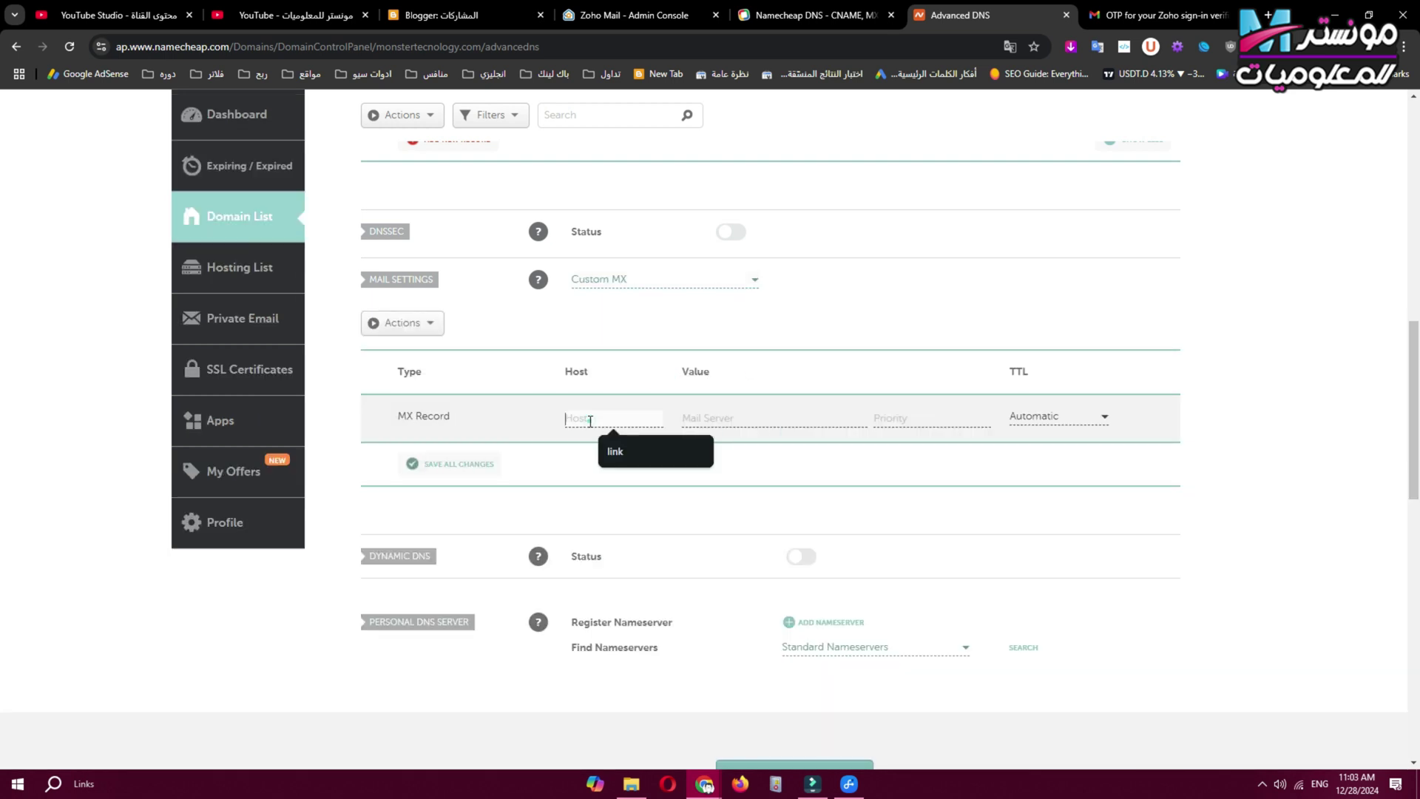
left_click(806, 15)
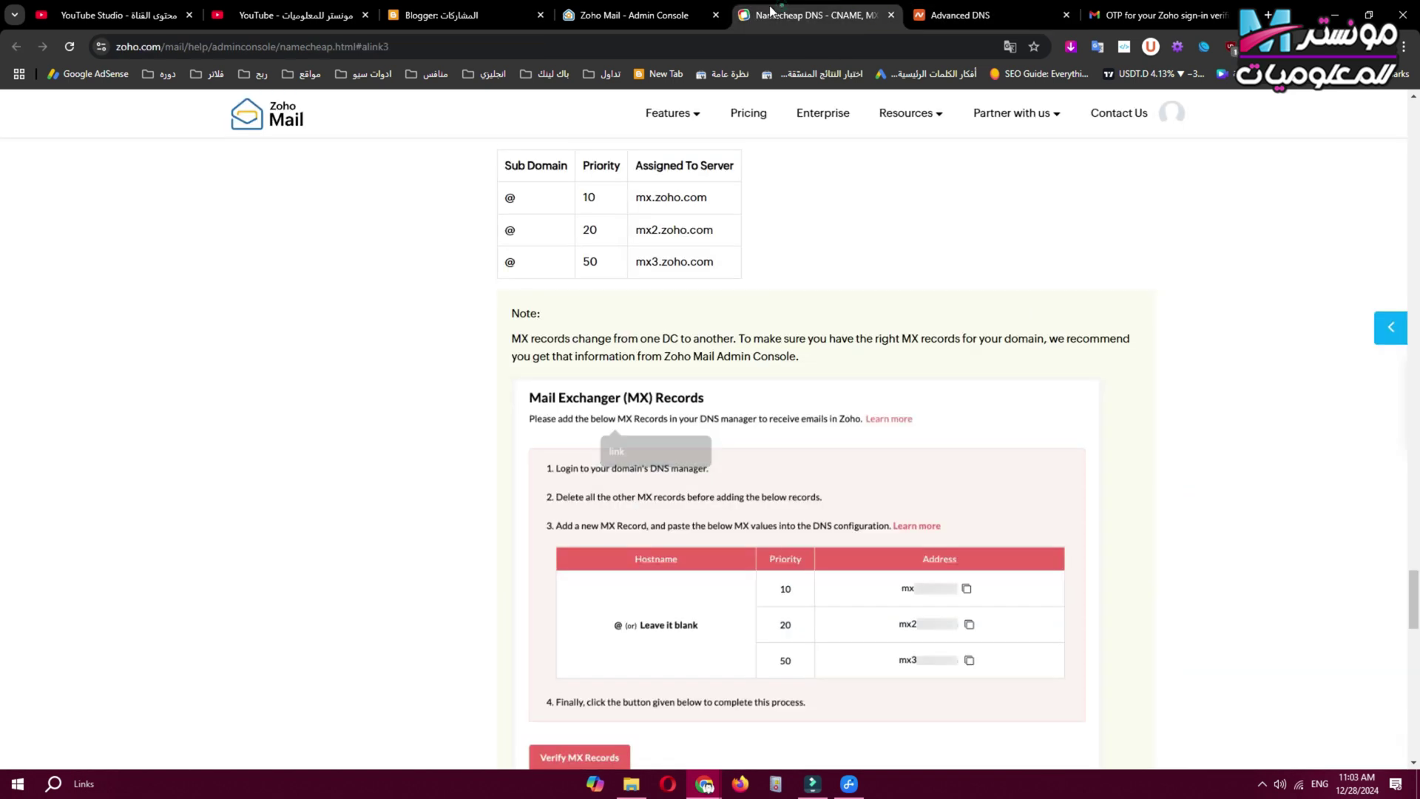
left_click_drag(640, 15, 814, 15)
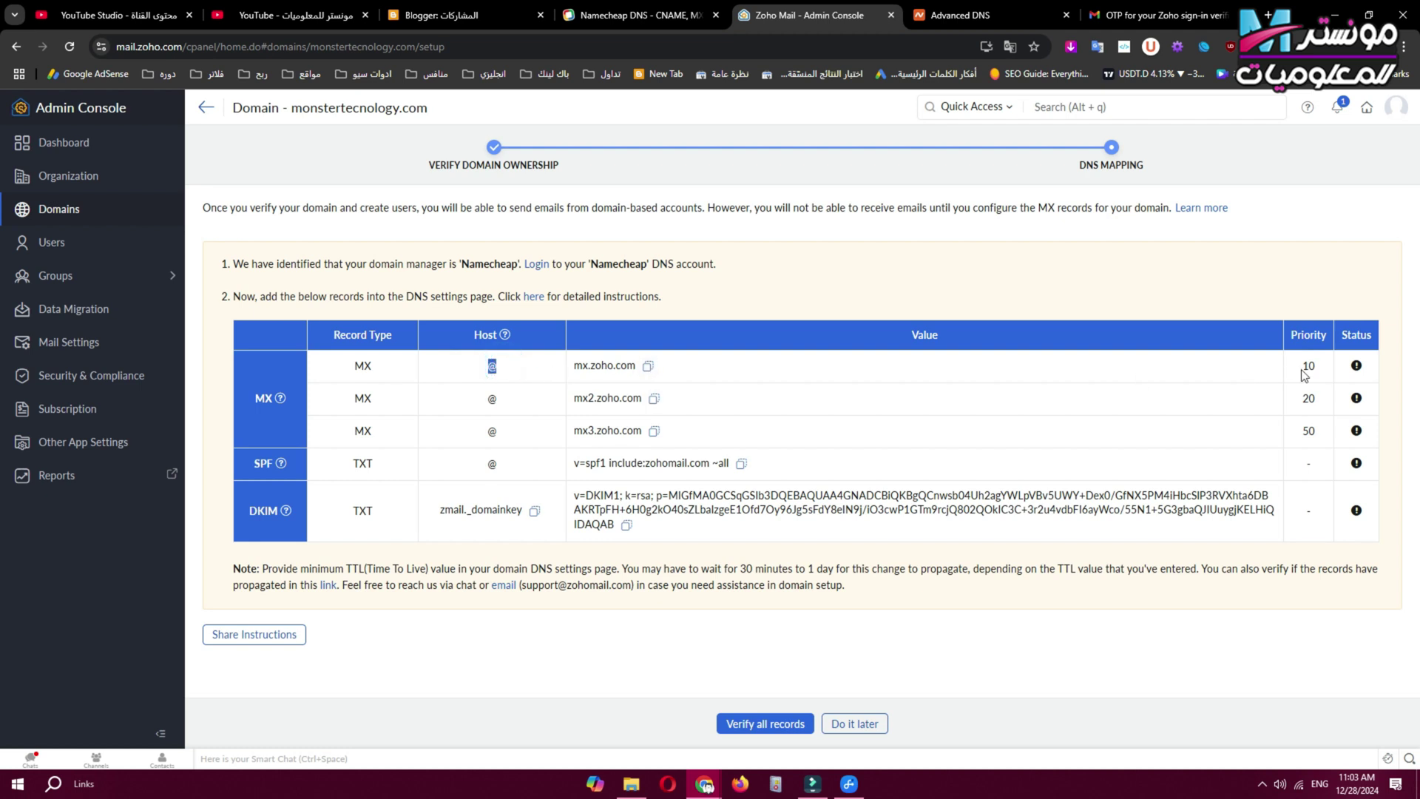
left_click(648, 365)
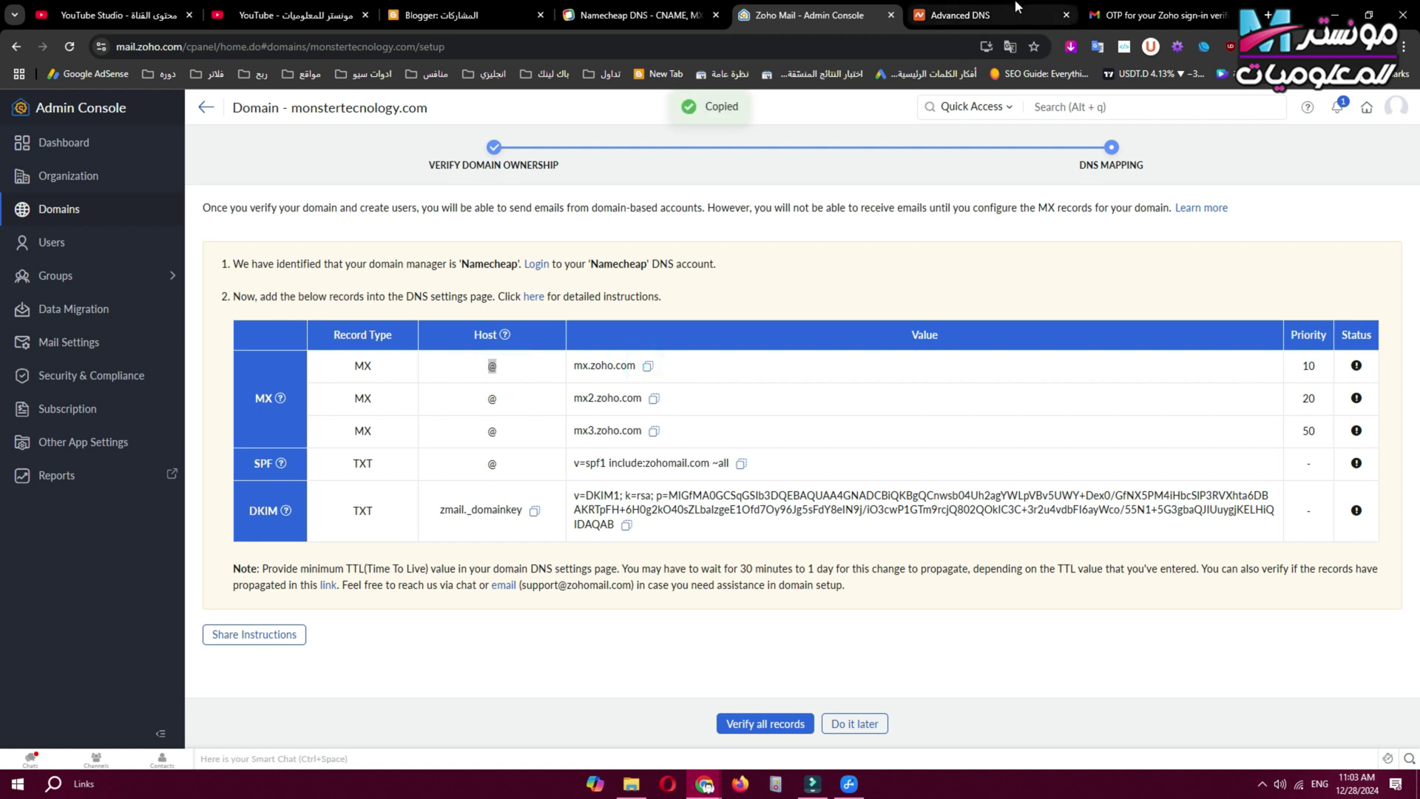
Save the first MX record: host @, mx.zoho.com, priority 10, TTL 1 min.
left_click(1014, 15)
left_click(727, 423)
right_click(727, 426)
left_click(757, 565)
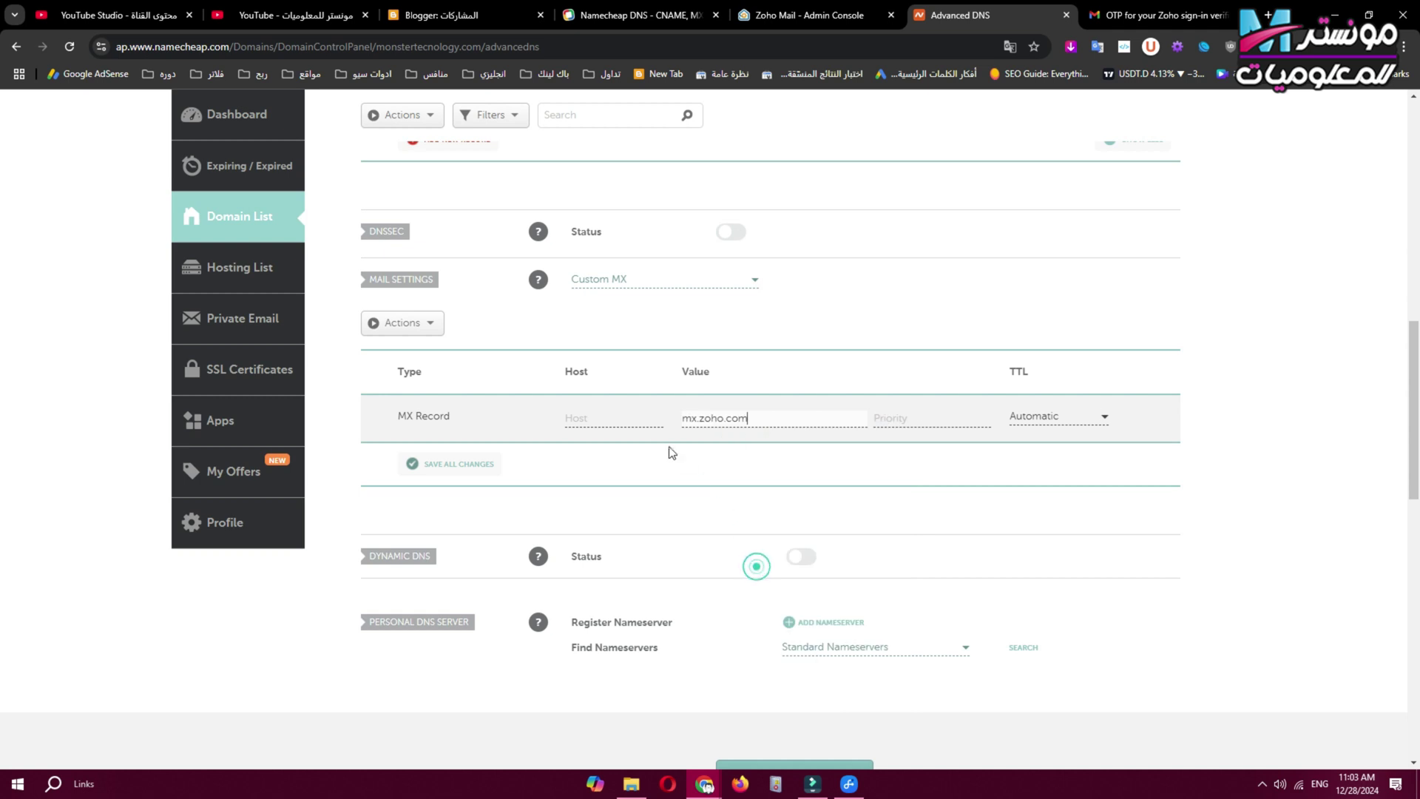
left_click(625, 421)
type("@")
left_click(886, 420)
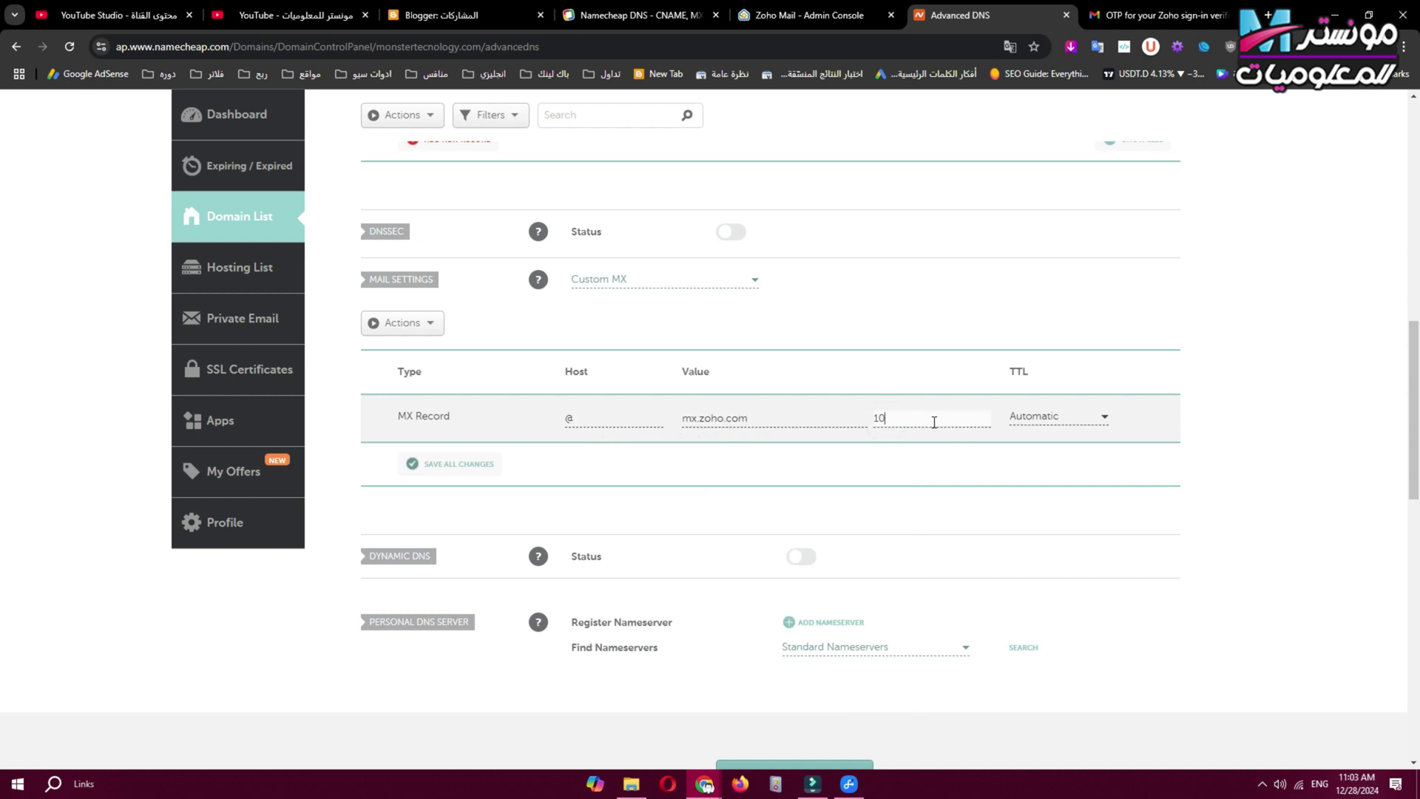
left_click(1048, 420)
scroll(1062, 481, "down", 1)
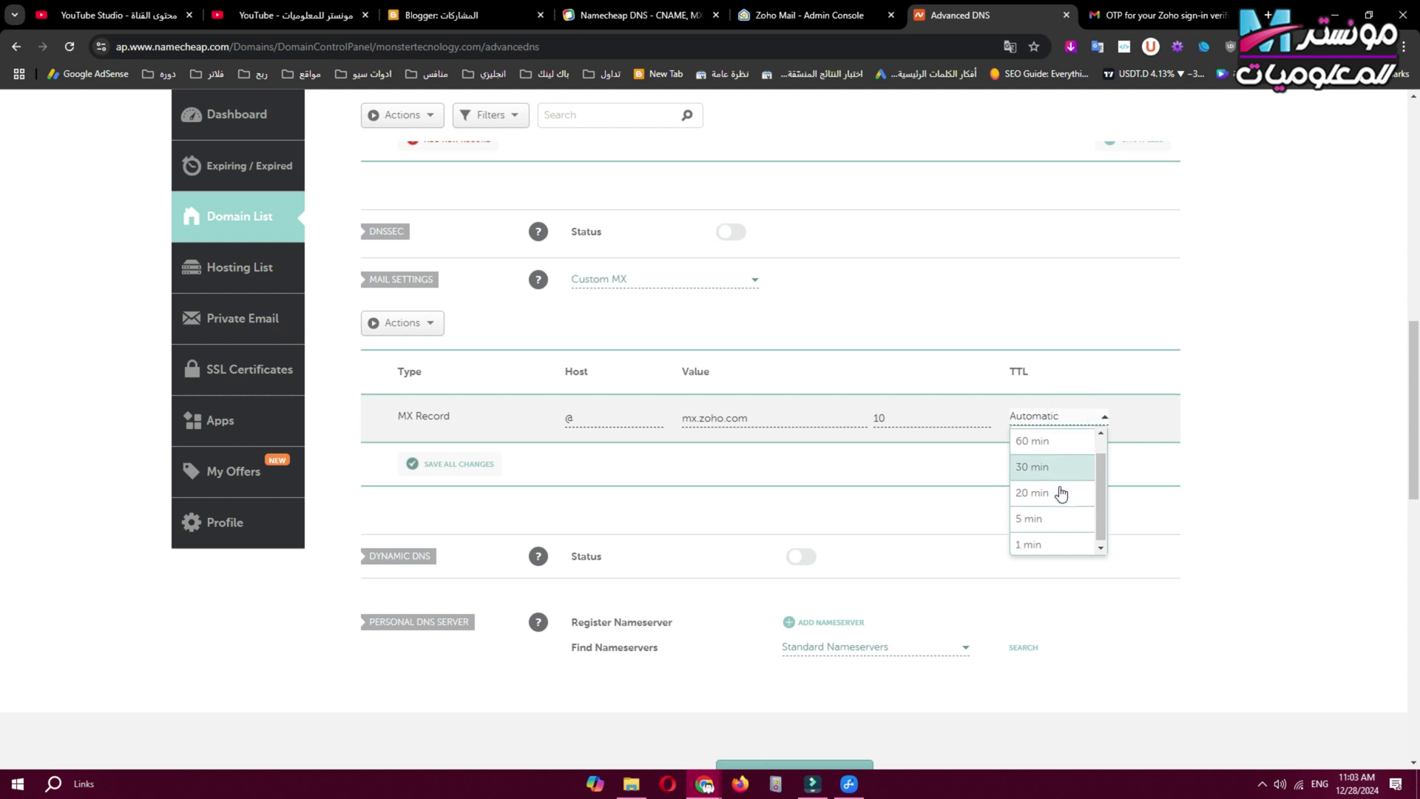
left_click(1060, 551)
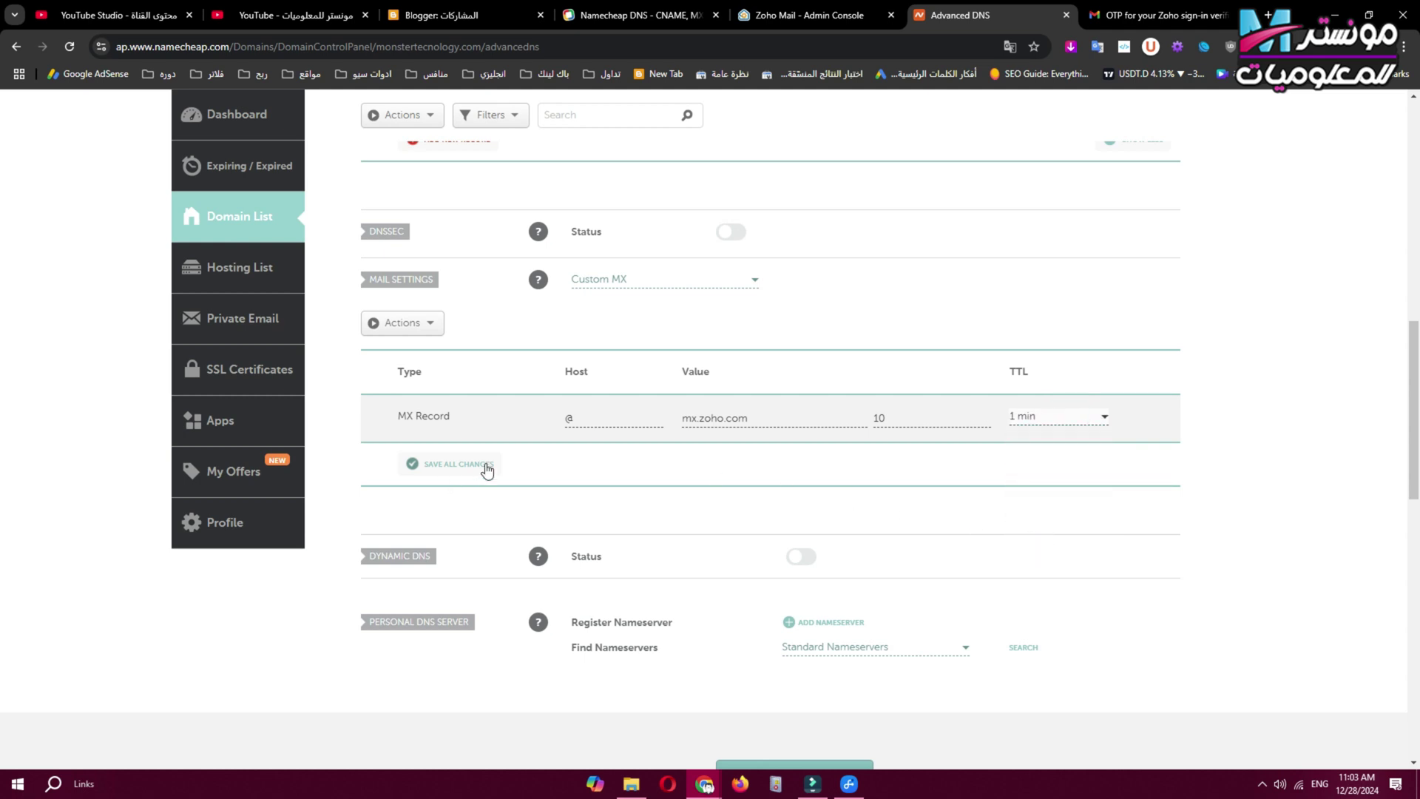
left_click(463, 472)
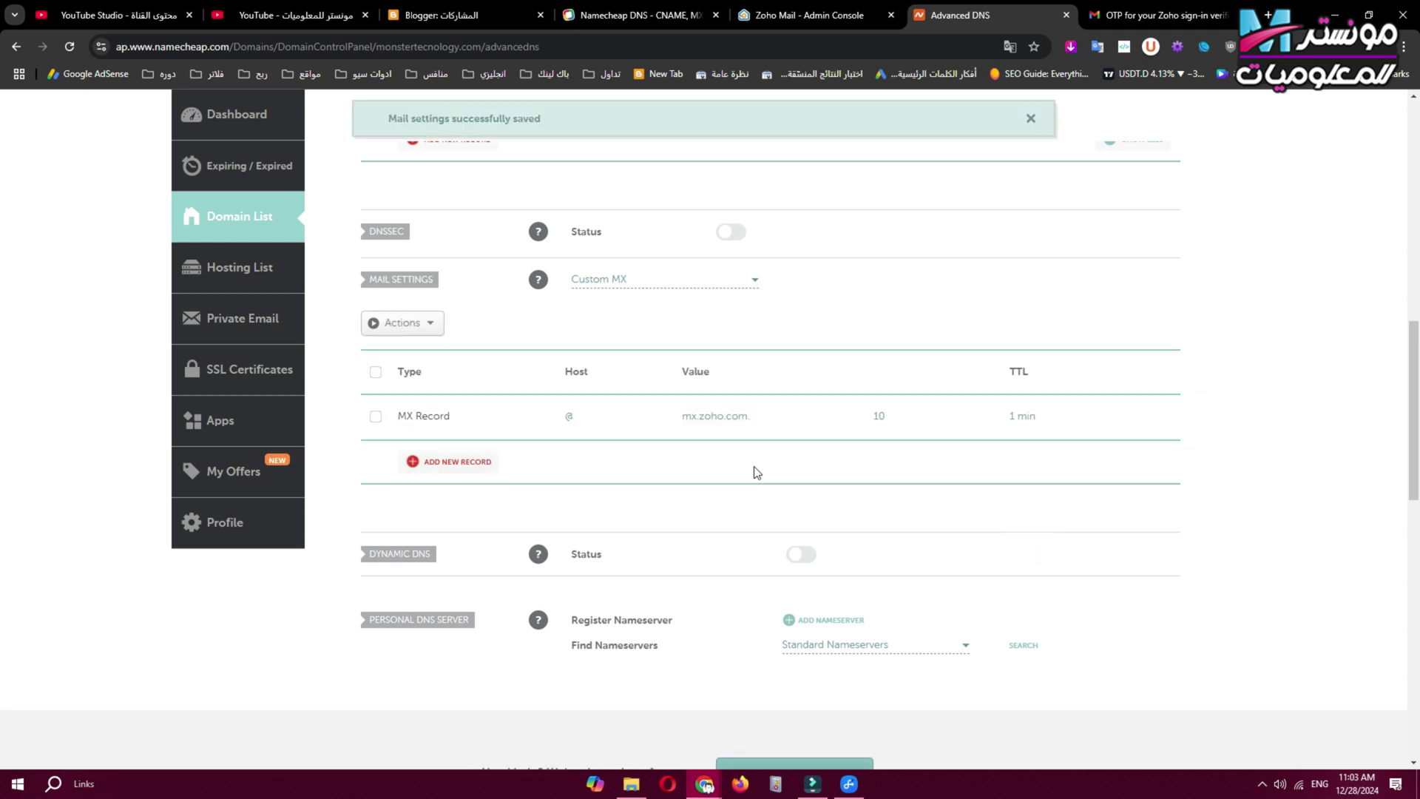
Add and save a second MX record at @ for mx2.zoho.com, priority 20, TTL 1 min.
left_click(474, 463)
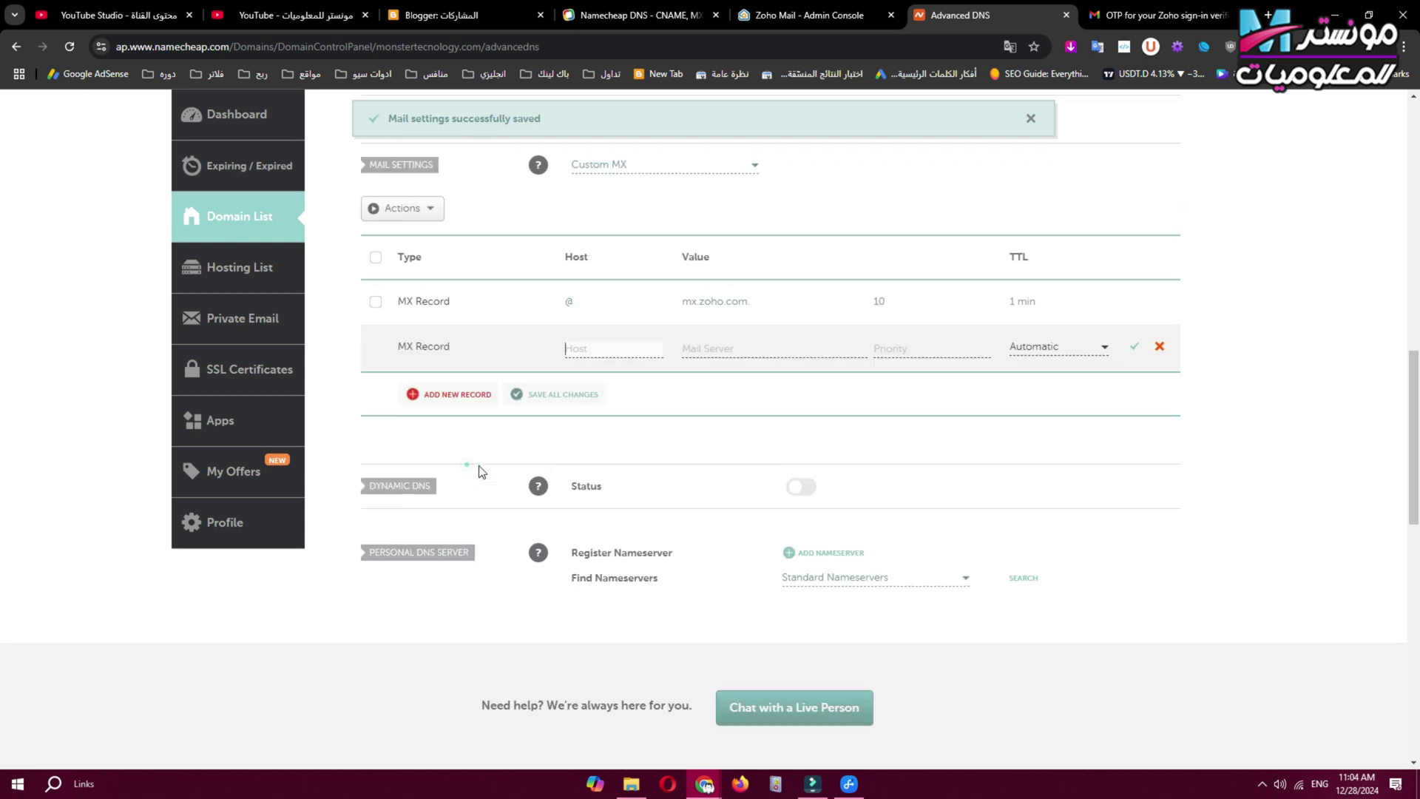
left_click(580, 349)
type("@")
left_click(640, 15)
left_click(810, 15)
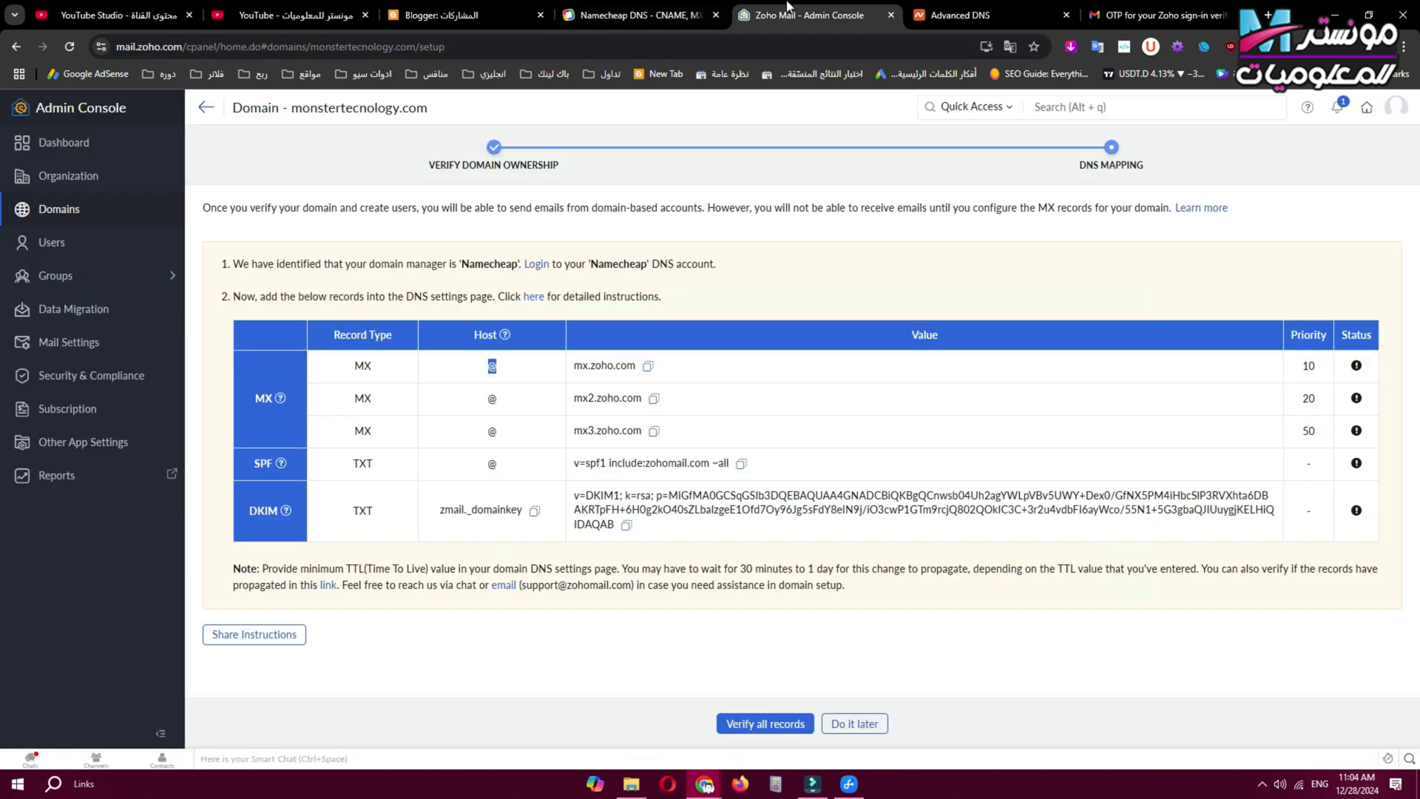
left_click(654, 399)
left_click(960, 15)
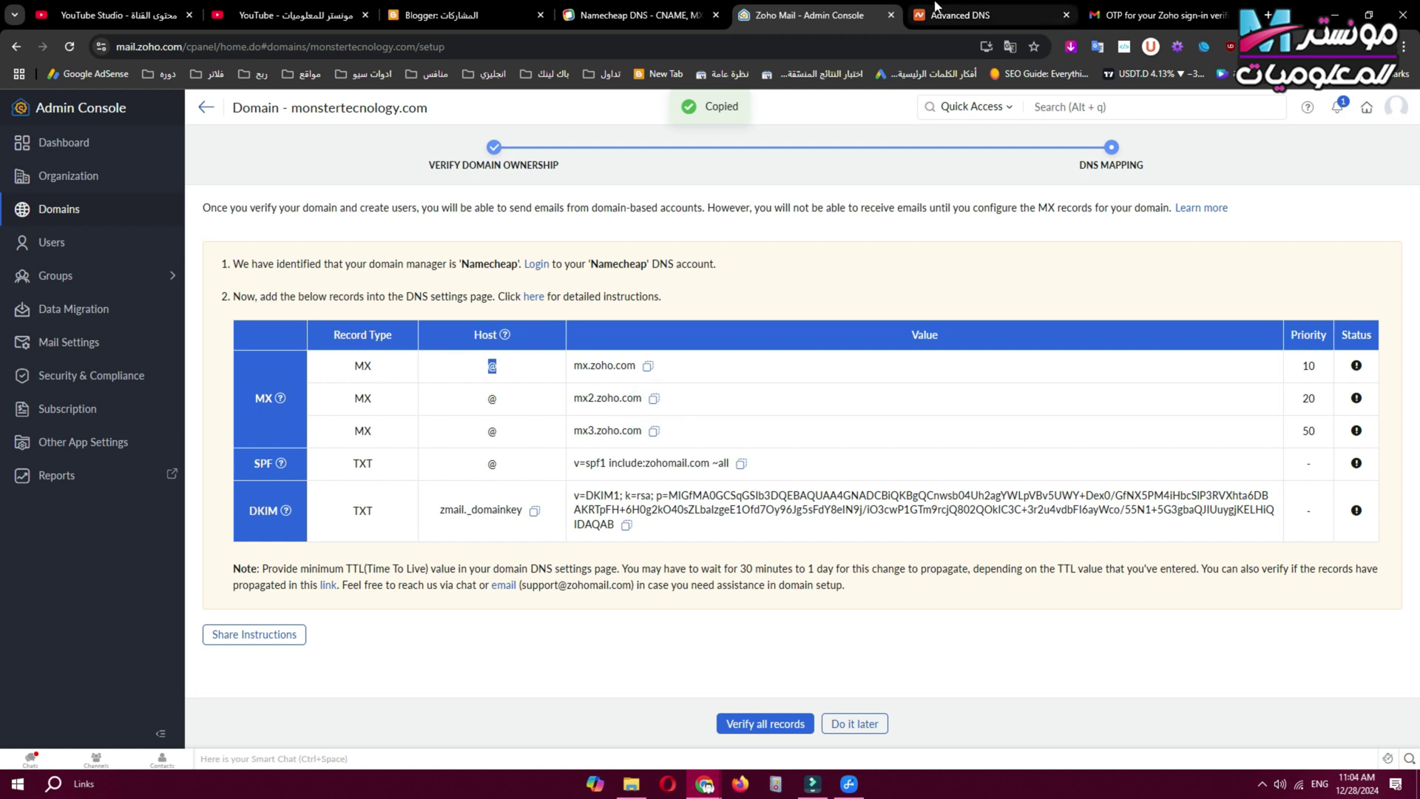
left_click(716, 349)
key("ctrl+v")
left_click(930, 347)
left_click(810, 15)
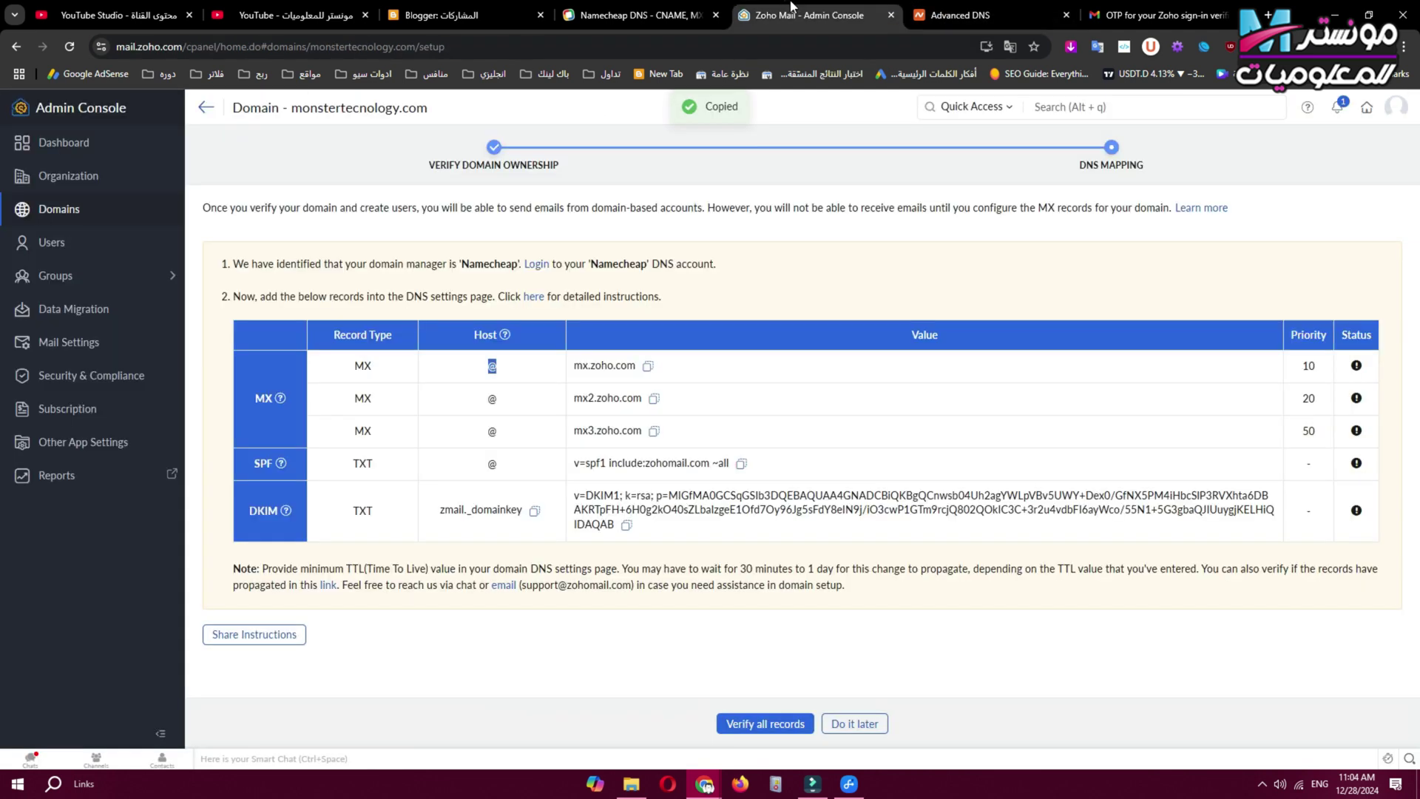
left_click(960, 15)
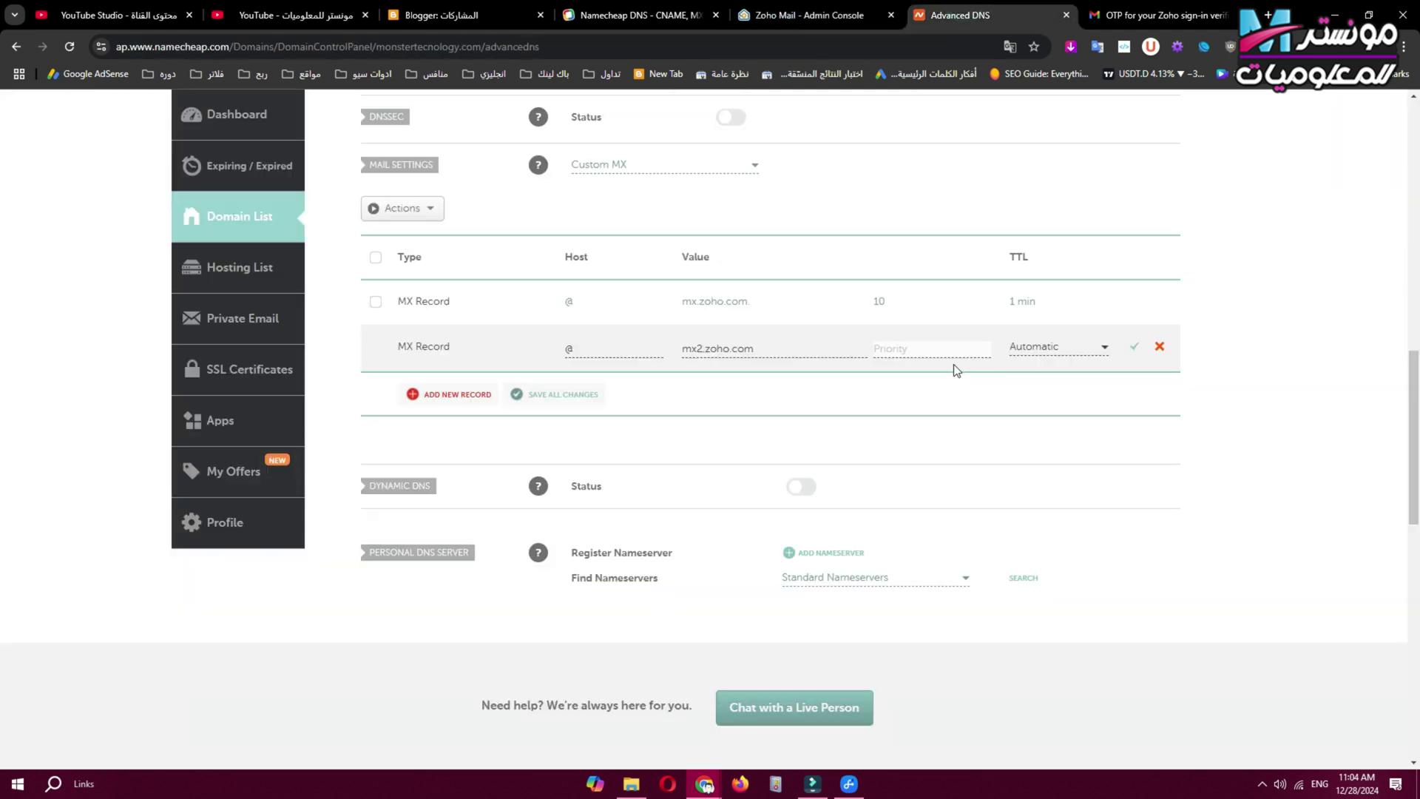
left_click(1046, 346)
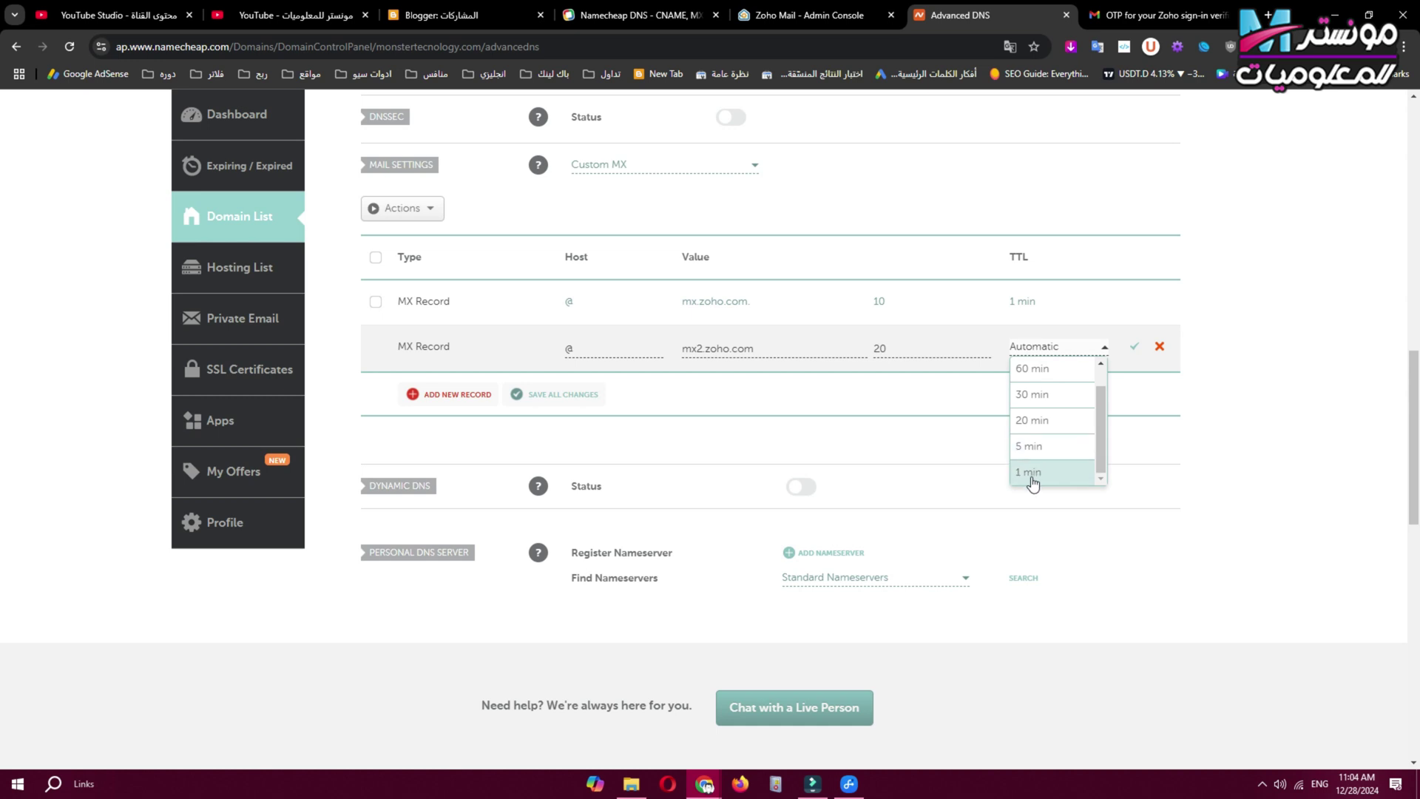
left_click(1030, 475)
left_click(1134, 347)
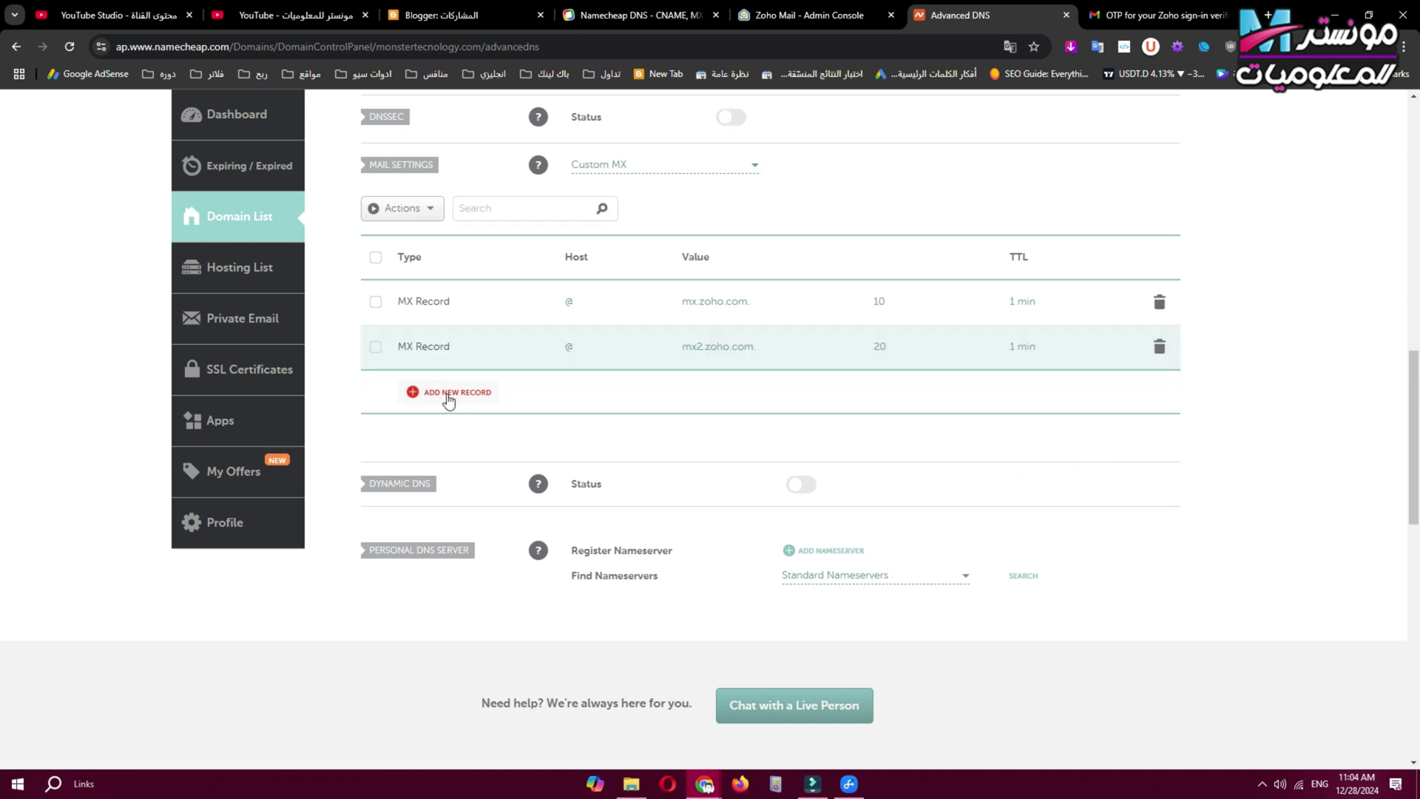
Add and save a third MX record at @ for mx3.zoho.com, priority 50, TTL 1 min.
left_click(447, 395)
left_click(576, 324)
type("@")
left_click(730, 327)
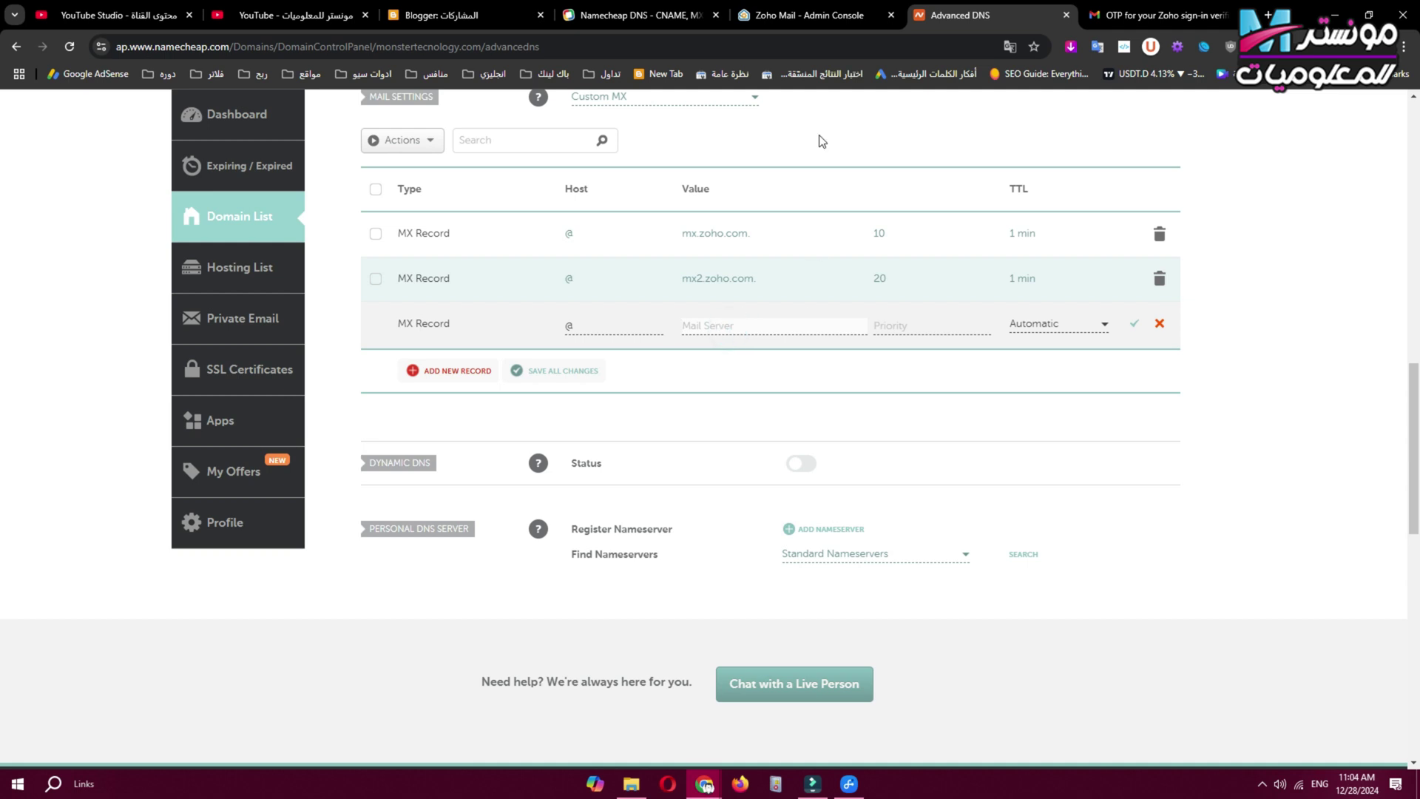
left_click(823, 7)
left_click(654, 431)
left_click(985, 9)
left_click(816, 8)
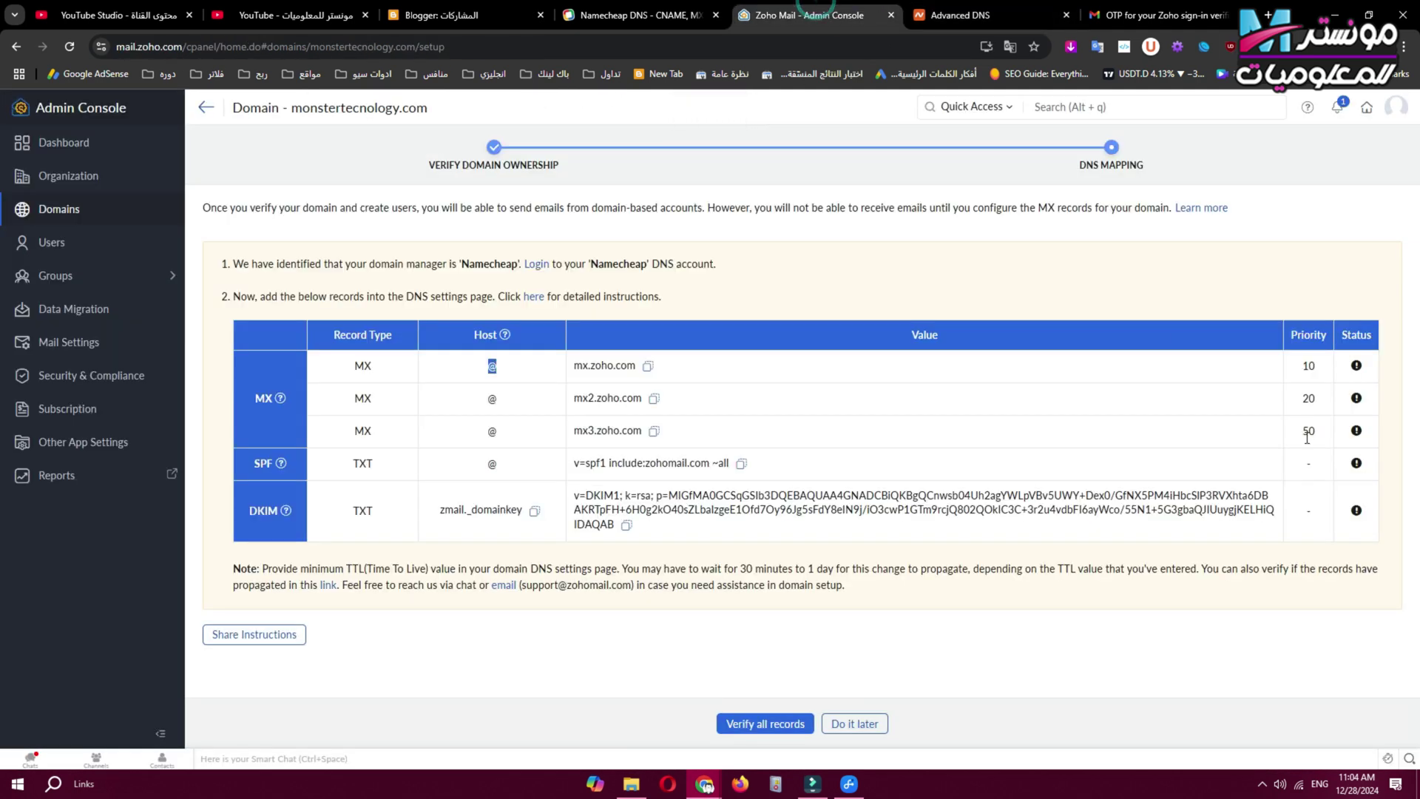
left_click(984, 15)
left_click(1036, 325)
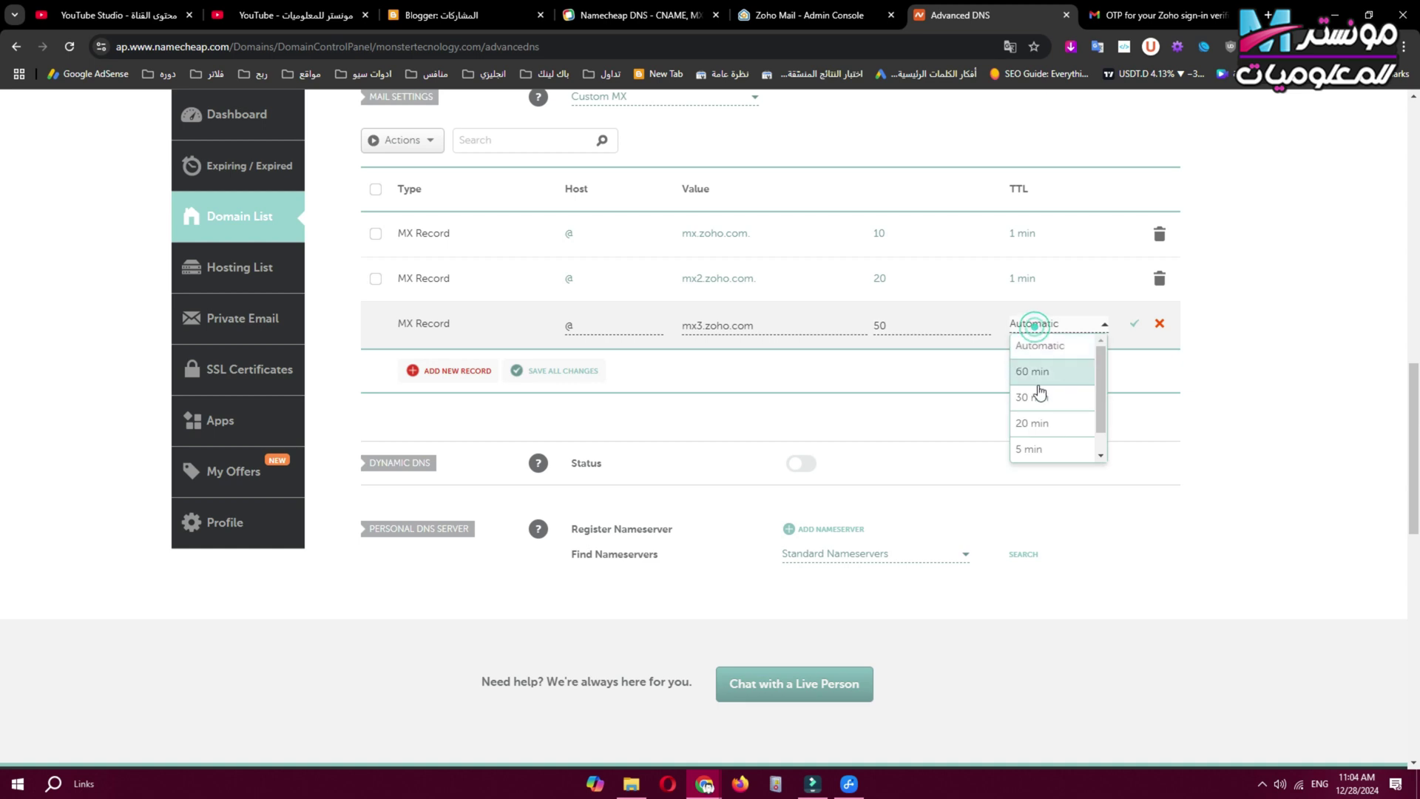
left_click(1041, 451)
left_click(1133, 324)
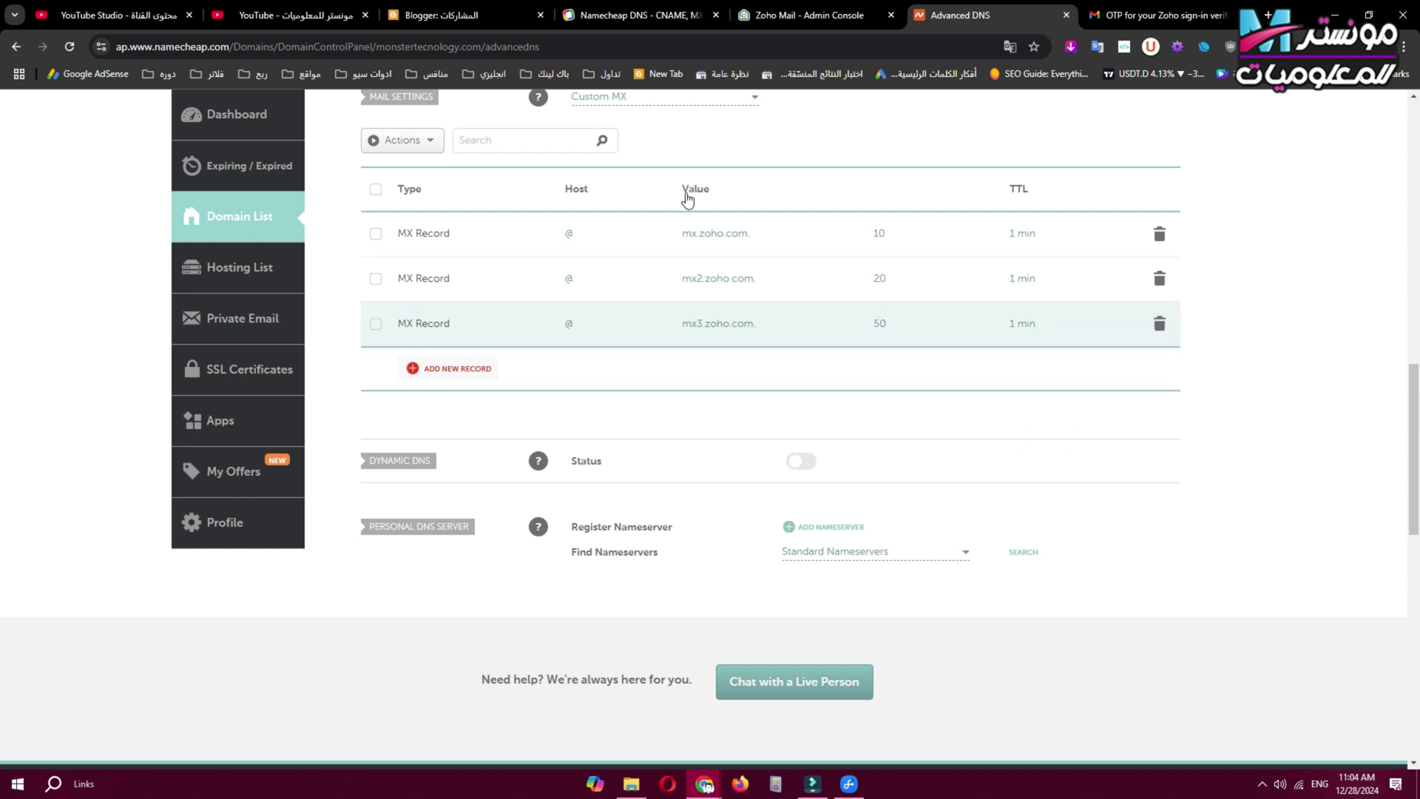
left_click(814, 15)
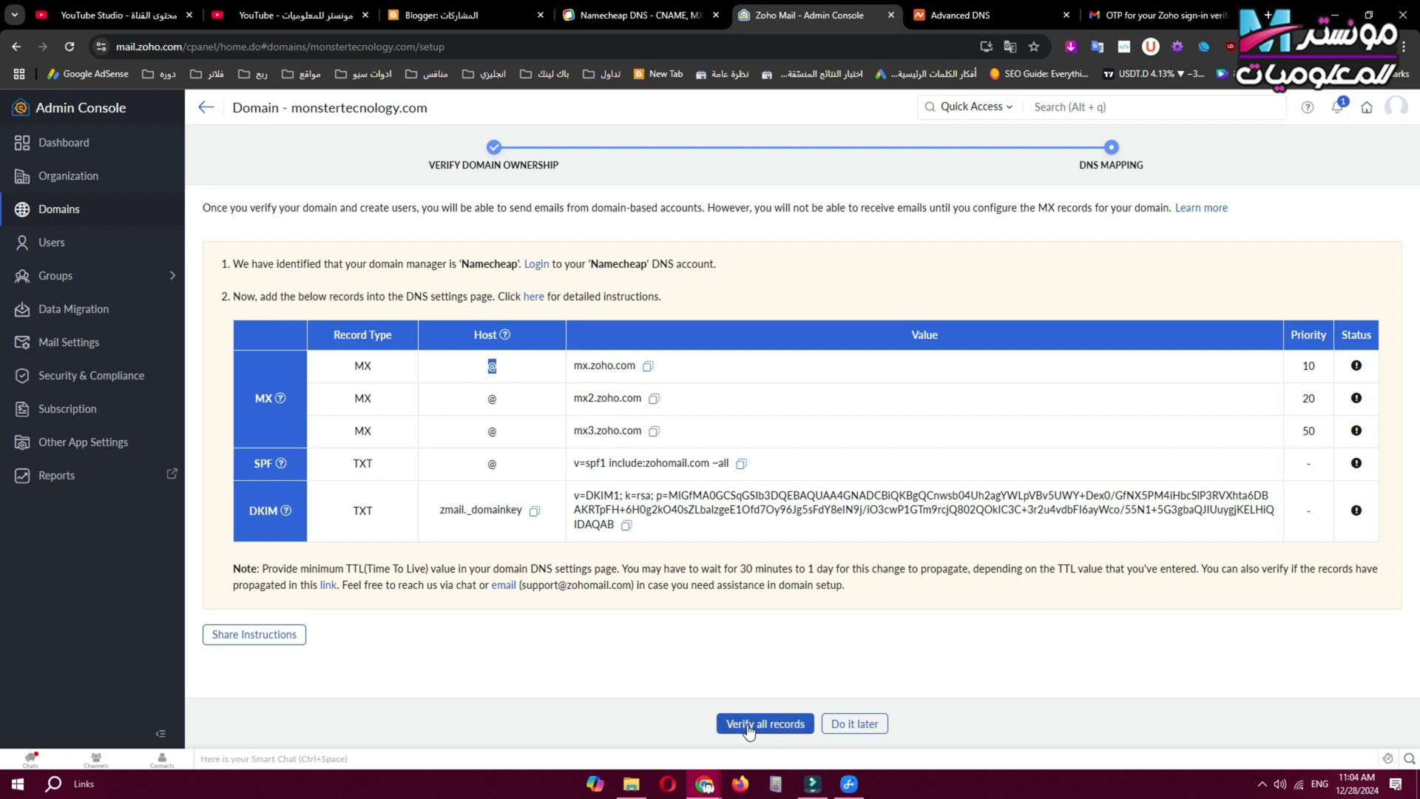
Check Zoho's record detection, then add a new TXT record row in Namecheap.
left_click(767, 738)
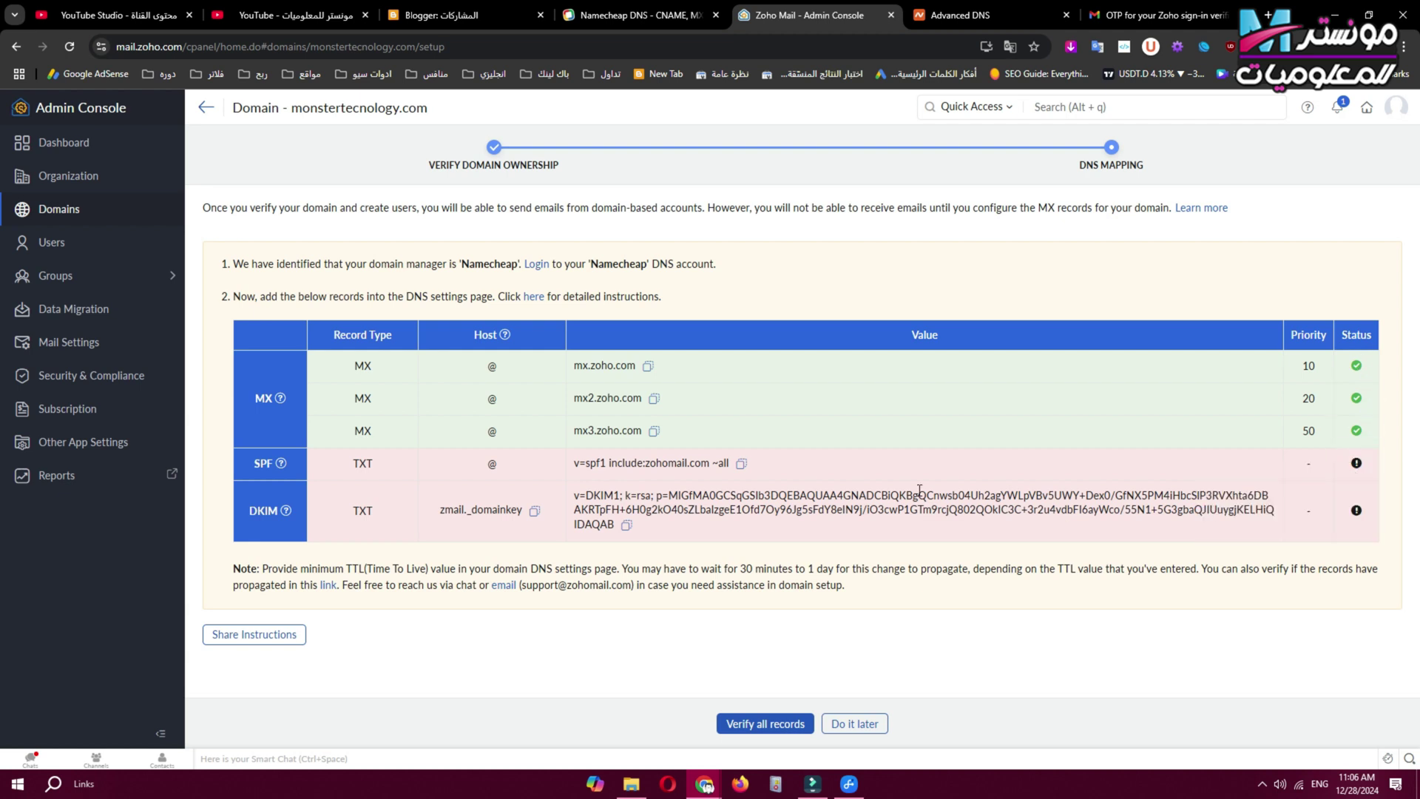
left_click(960, 15)
scroll(739, 385, "up", 5)
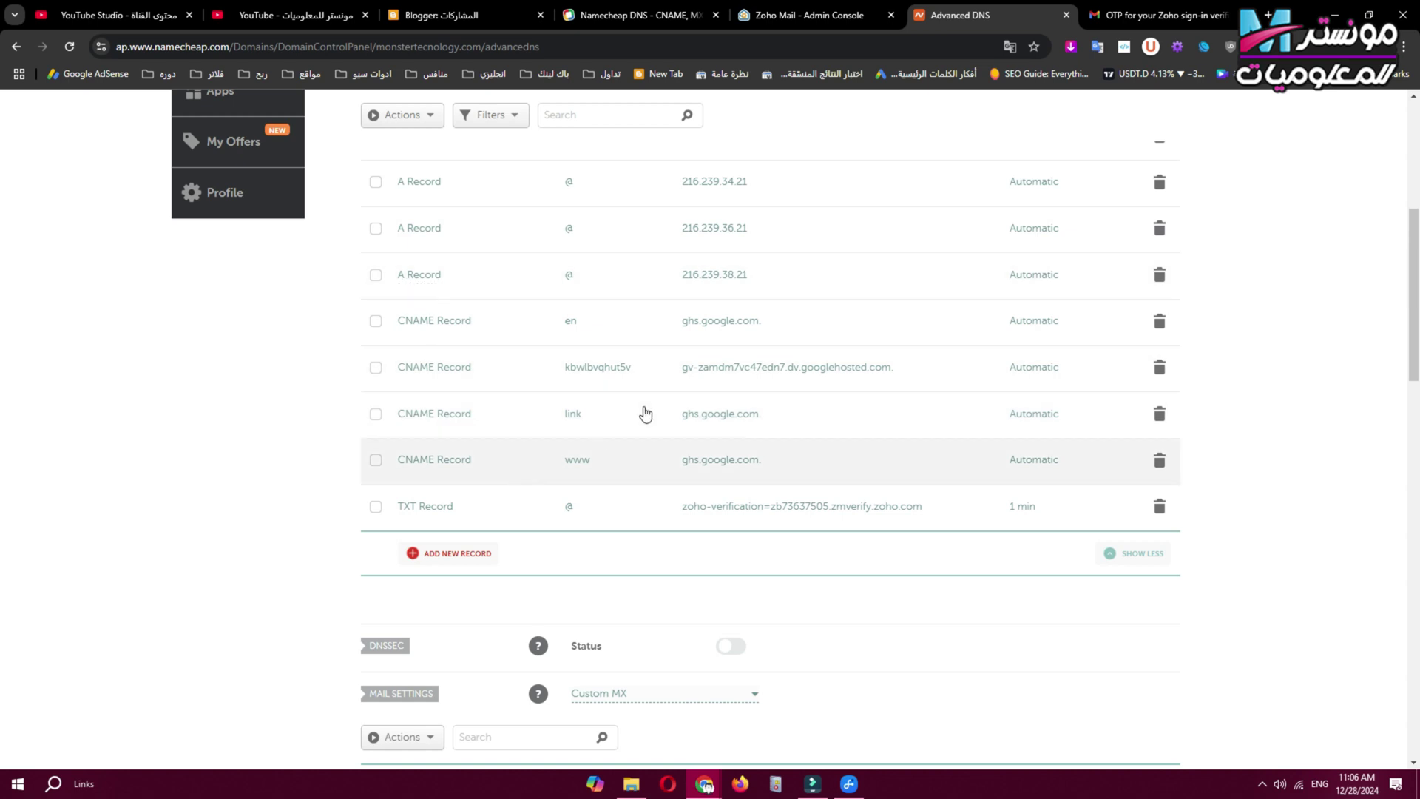
left_click(453, 554)
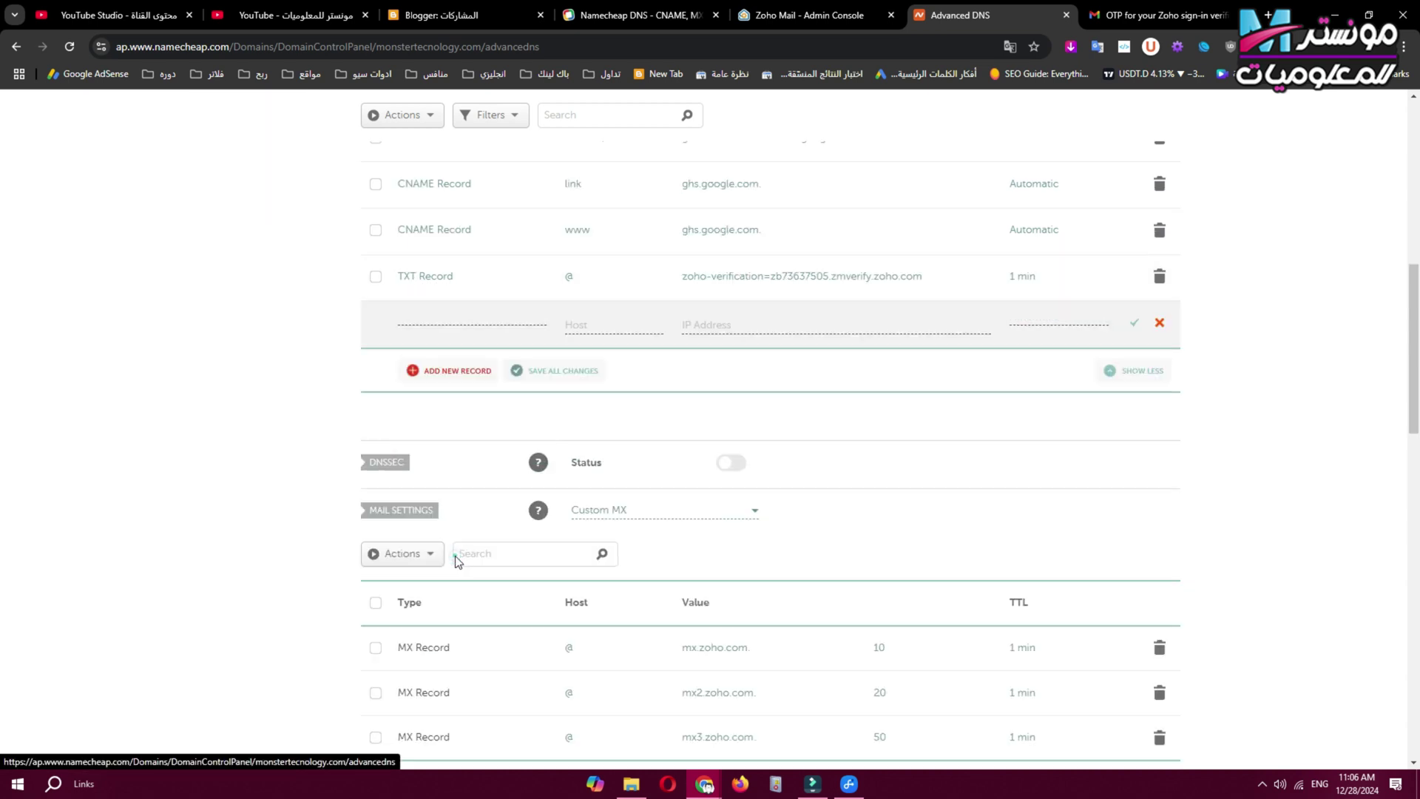
scroll(474, 411, "down", 2)
left_click(436, 421)
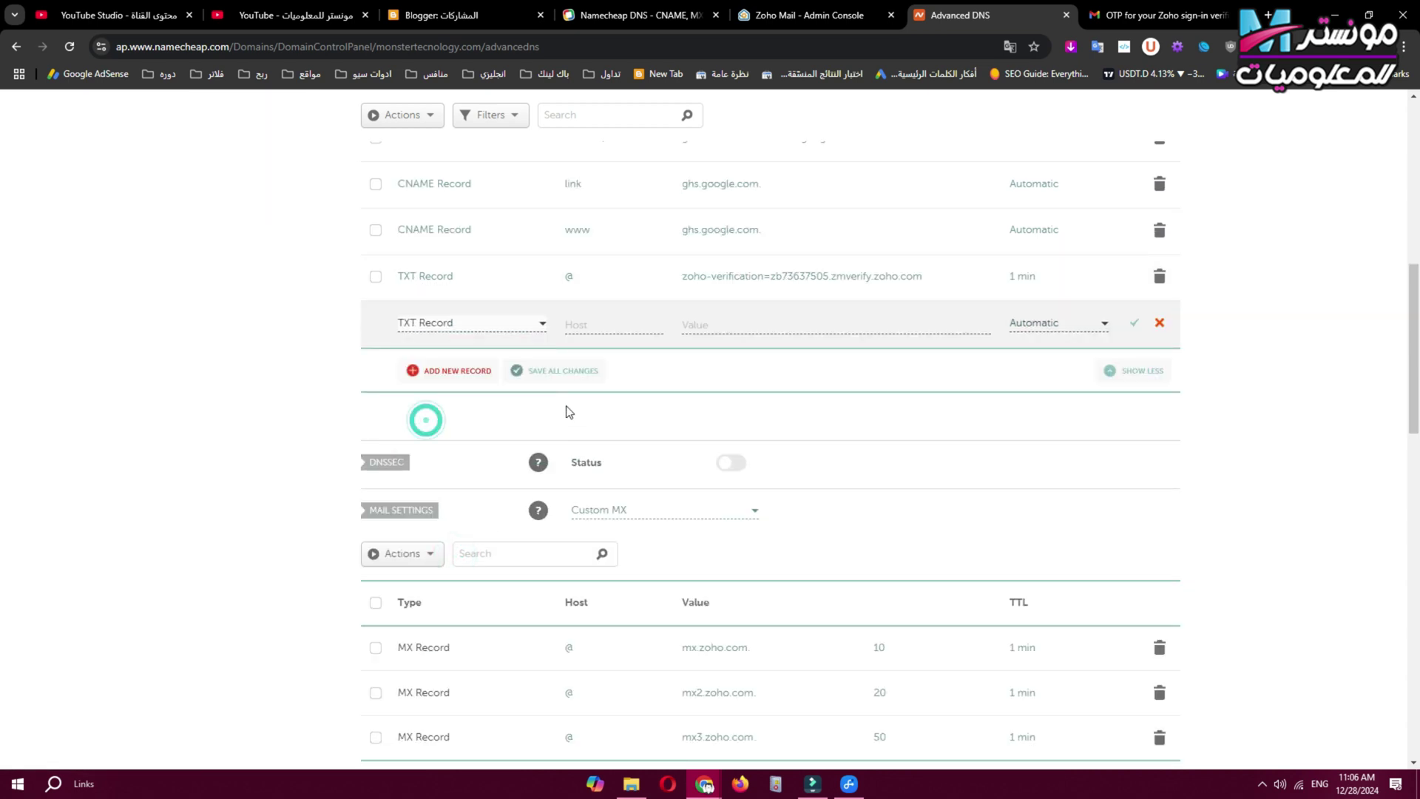
Save the TXT record: host @, value v=spf1 include:zohomail.com ~all, TTL 1 min; add another row.
left_click(814, 15)
left_click(741, 463)
key("ctrl+Tab")
left_click(725, 324)
right_click(726, 324)
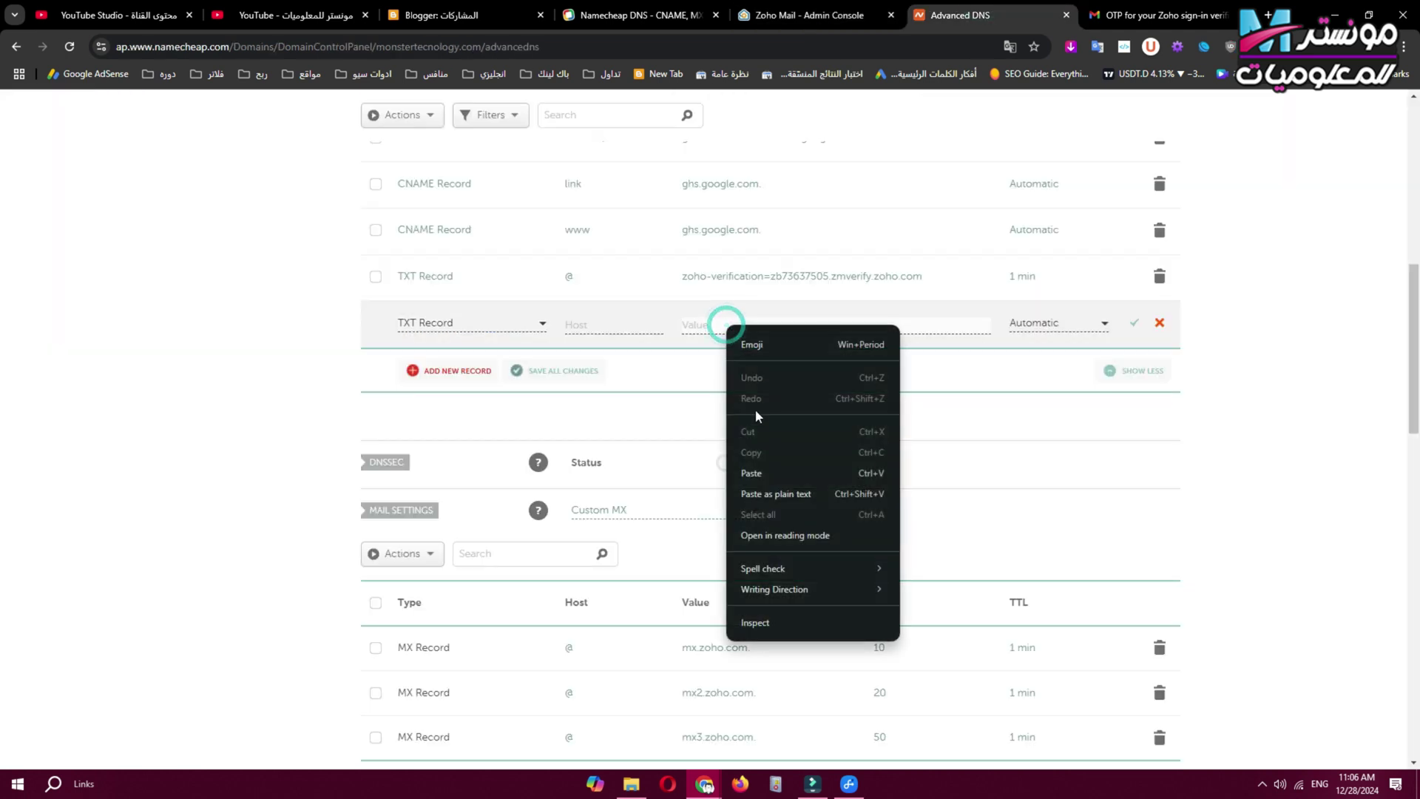
left_click(748, 473)
left_click(625, 326)
type("@")
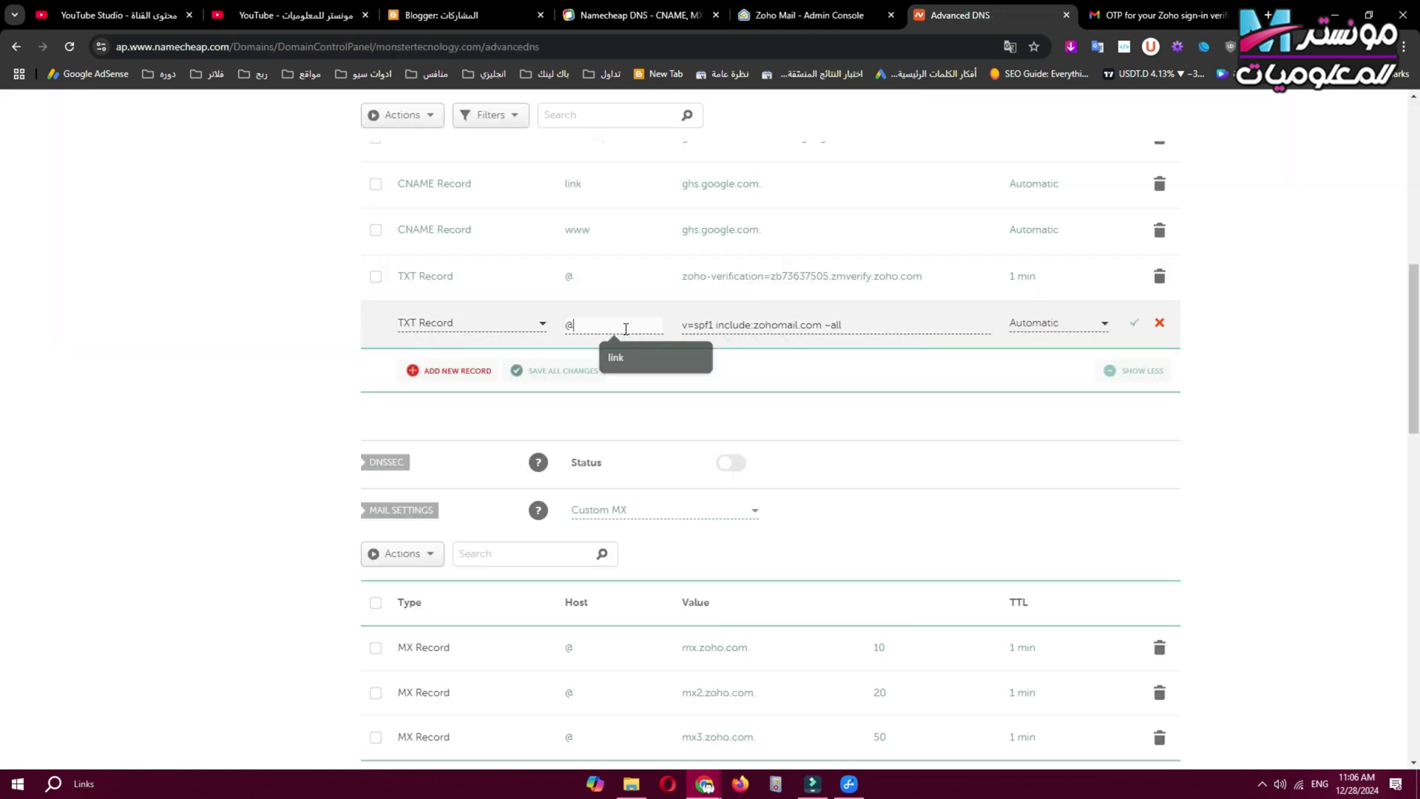
left_click(1059, 323)
left_click(1045, 445)
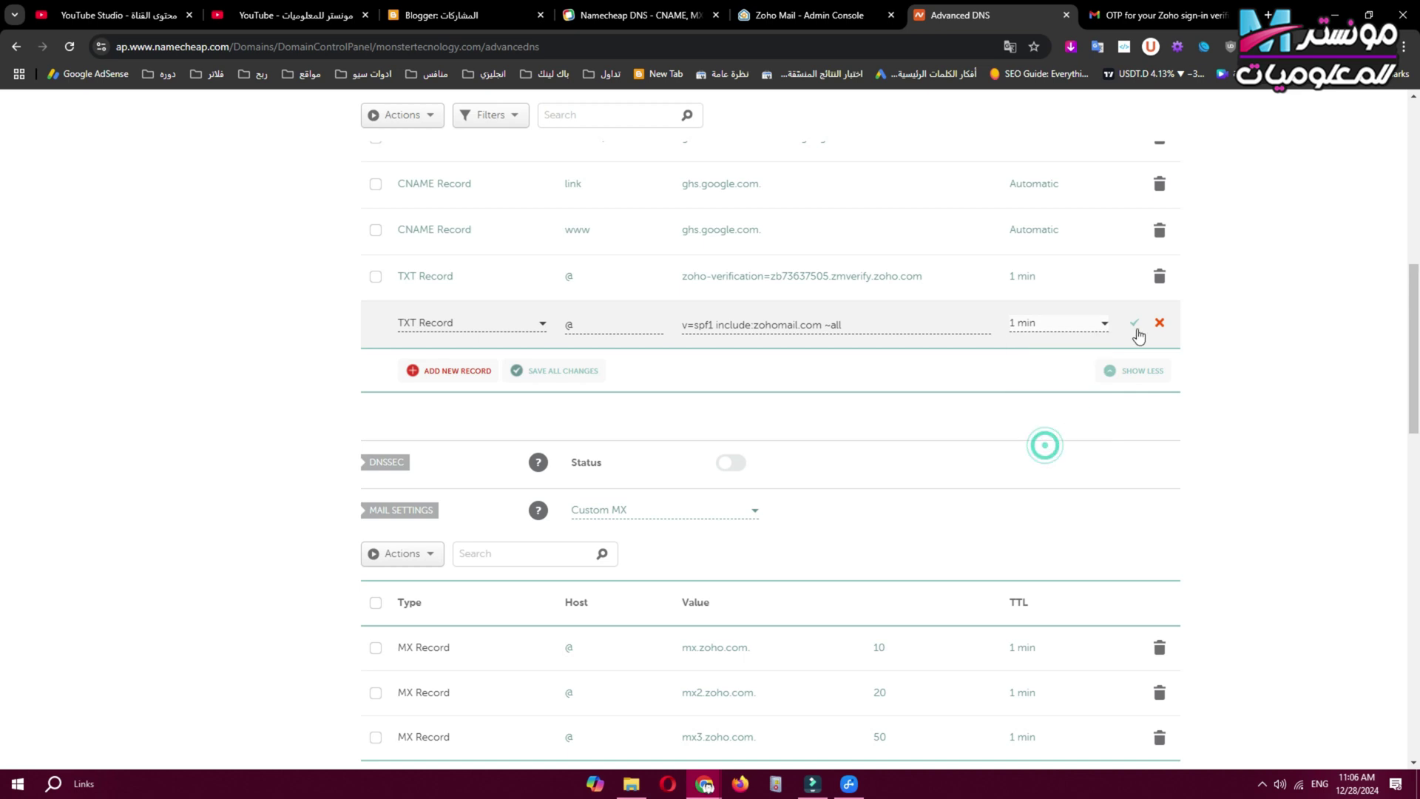
left_click(1135, 329)
left_click(451, 372)
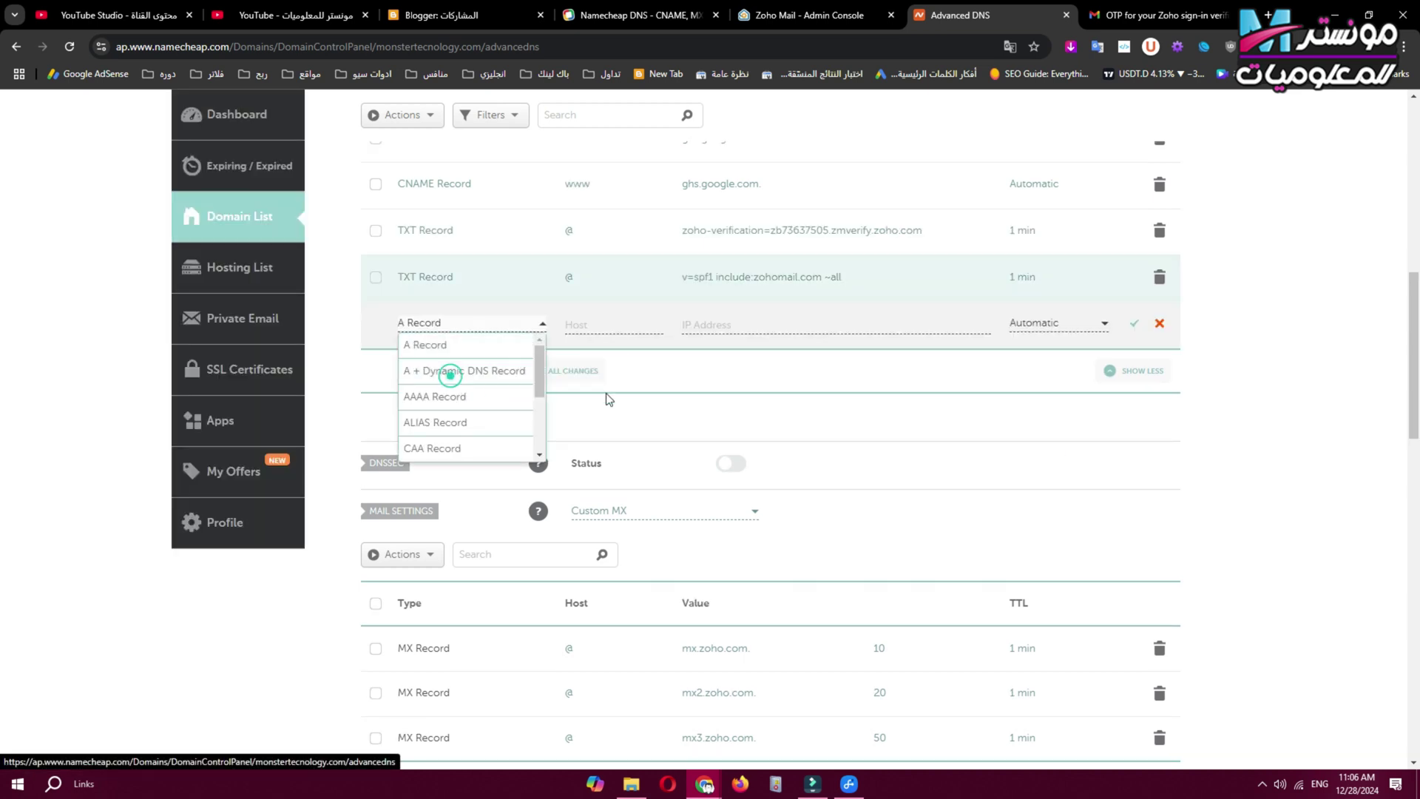
scroll(481, 411, "down", 3)
Add a TXT record in Namecheap with host zmail._domainkey copied from Zoho.
left_click(454, 422)
key("ctrl+shift+Tab")
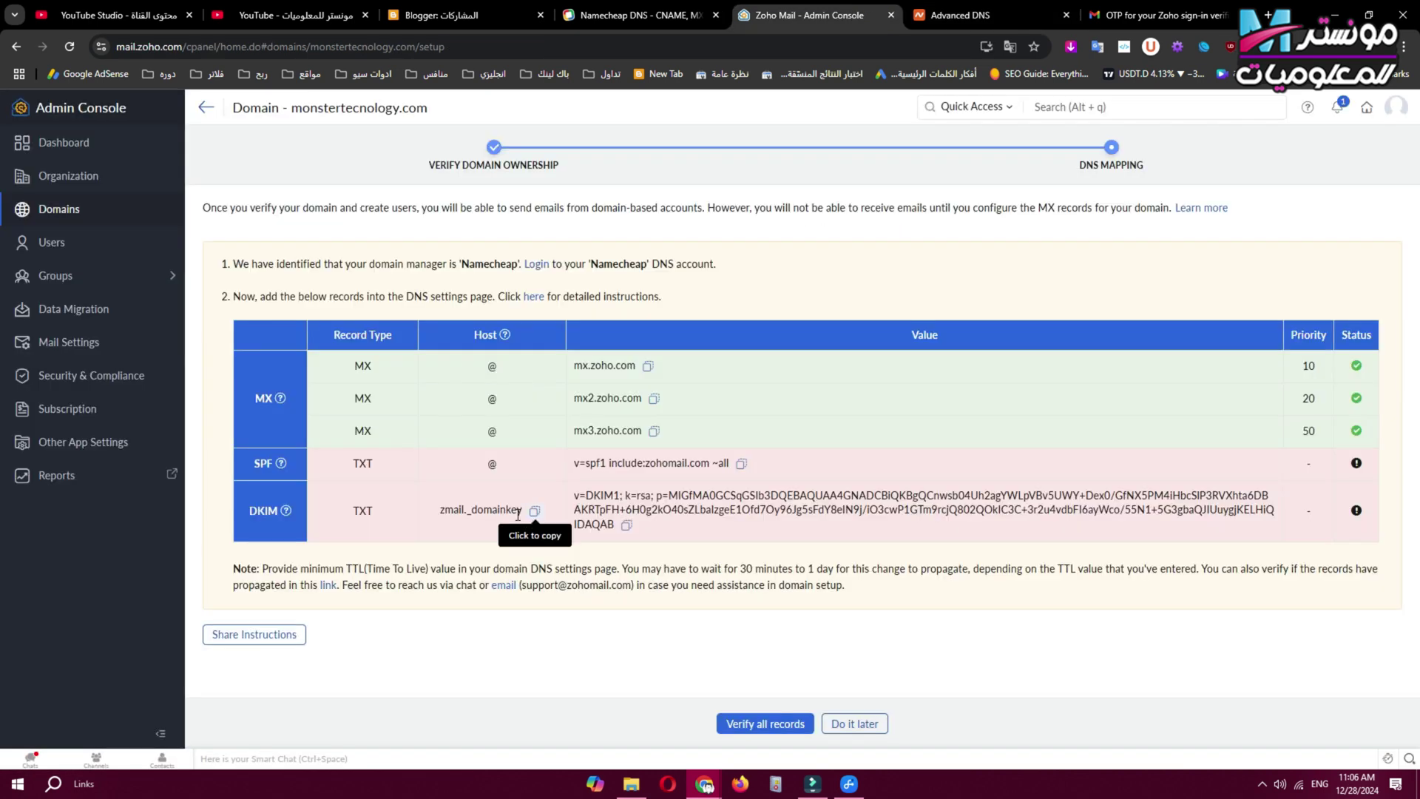
left_click(544, 518)
key("ctrl+Tab")
right_click(611, 325)
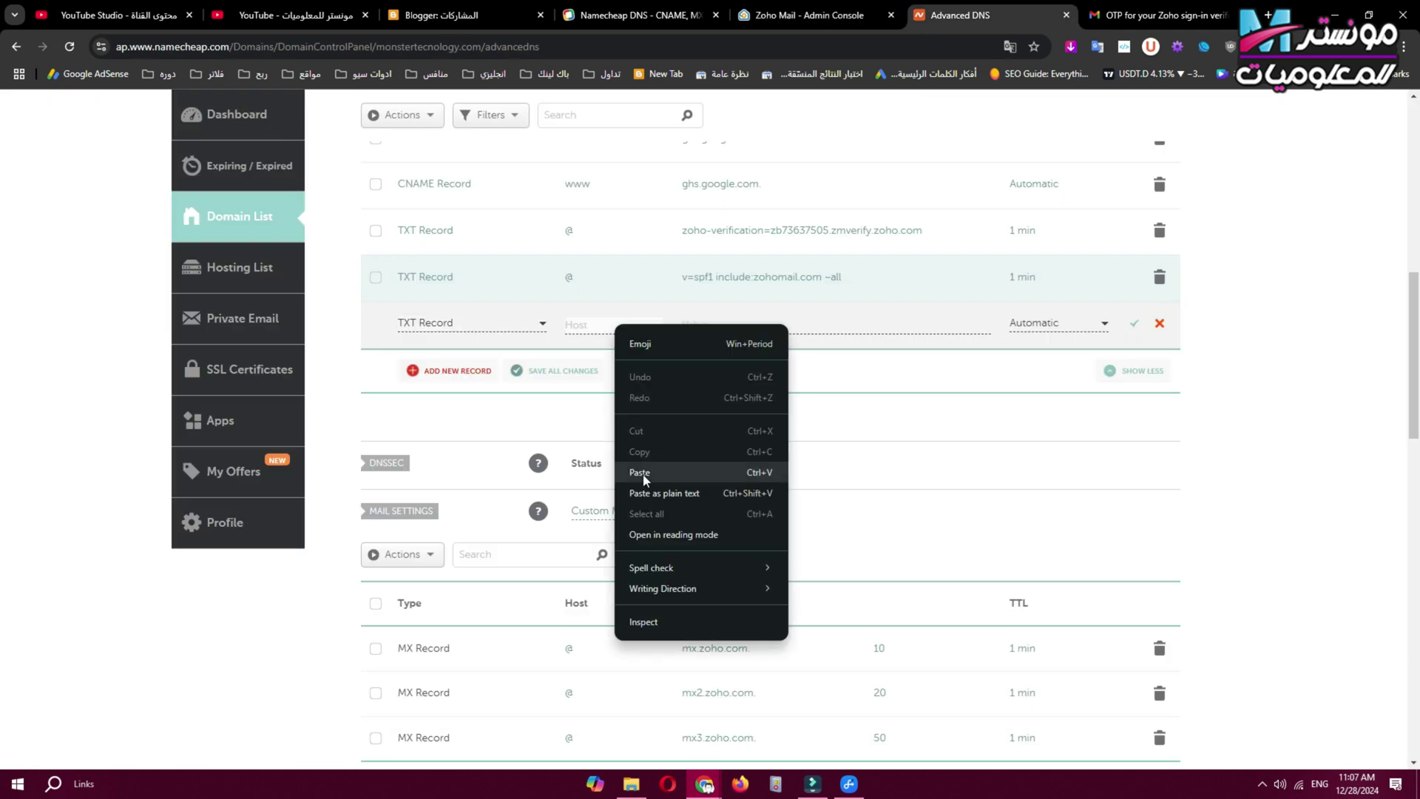
left_click(645, 473)
Paste Zoho's DKIM key as the record value, set TTL to 1 min, and save it.
key("ctrl+shift+Tab")
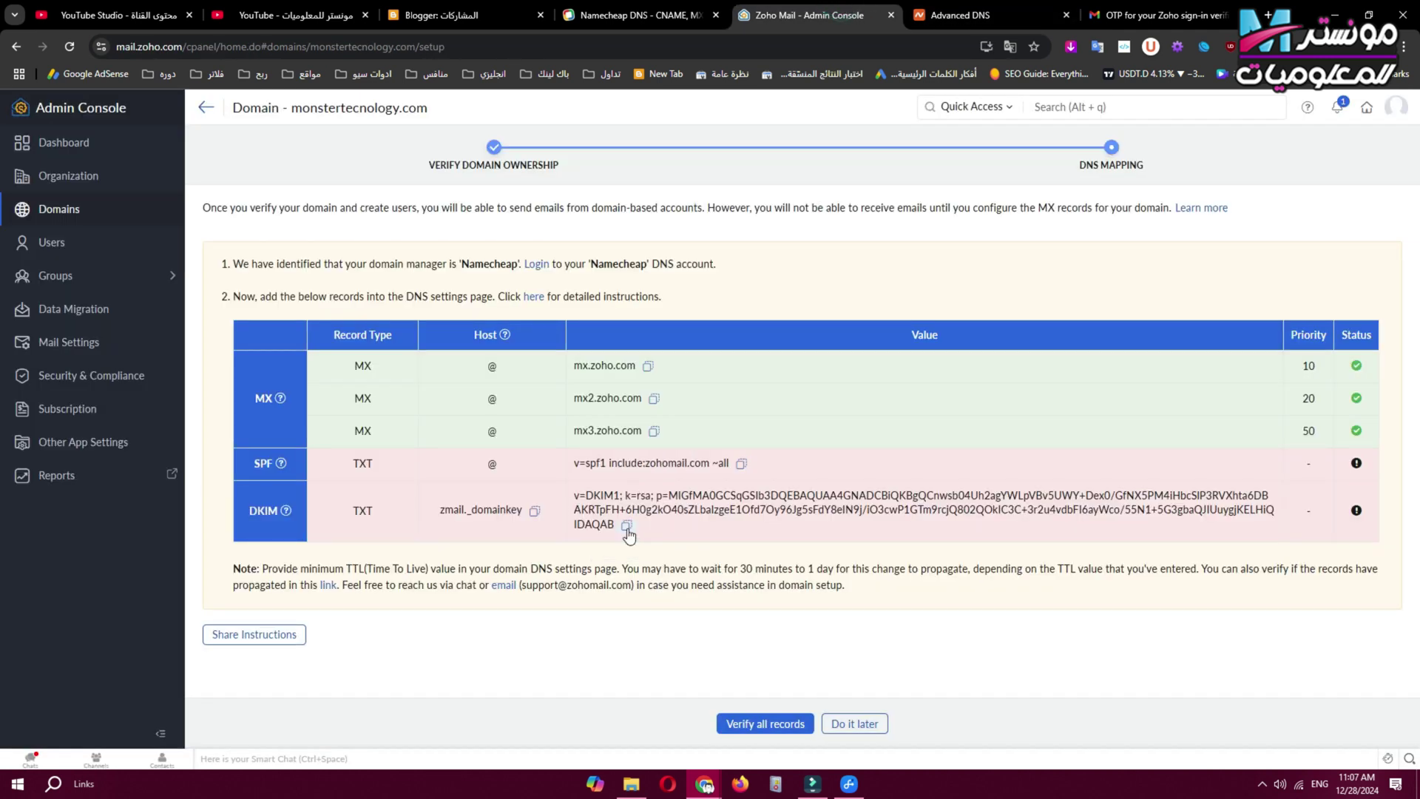
left_click(626, 525)
left_click(969, 6)
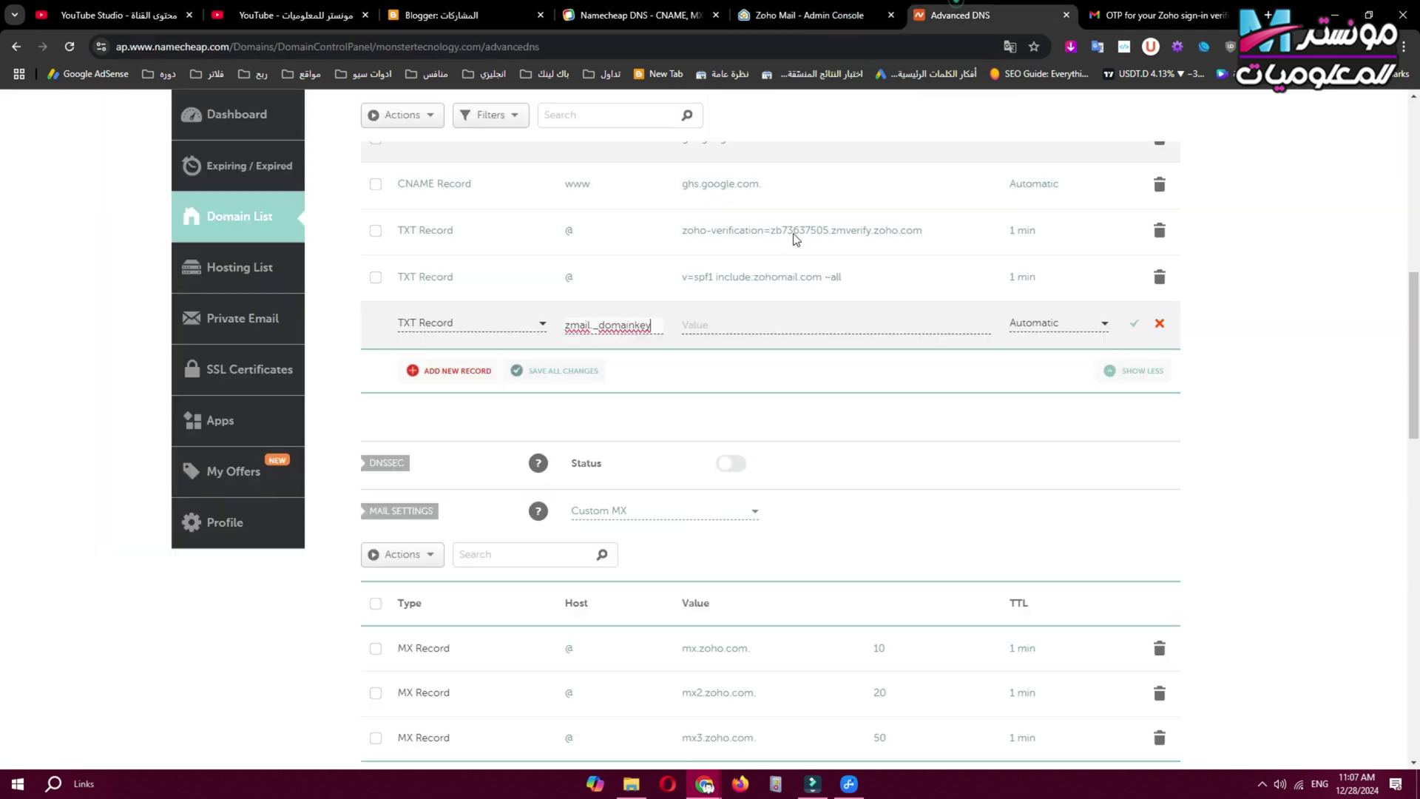
right_click(703, 324)
left_click(738, 474)
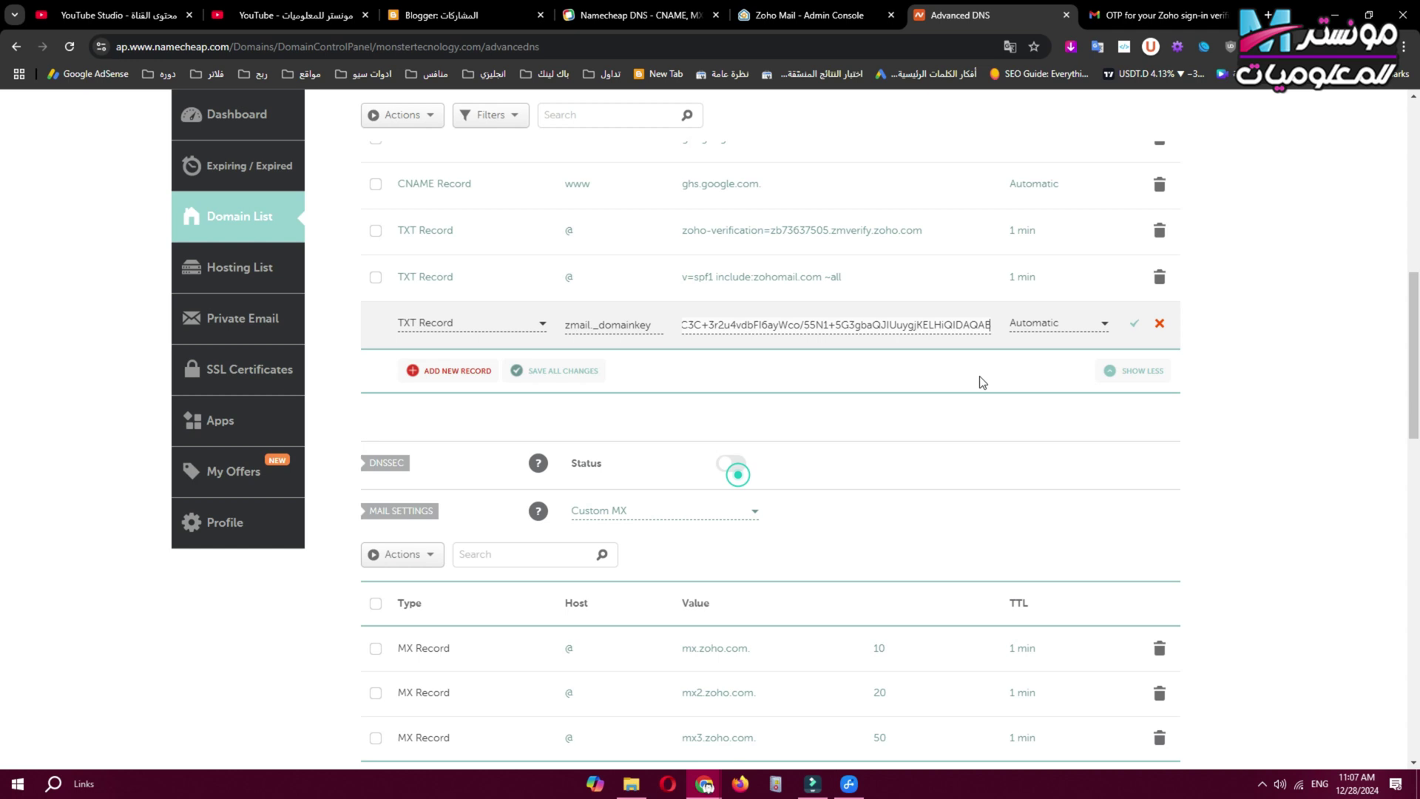
left_click(1068, 324)
left_click(1038, 453)
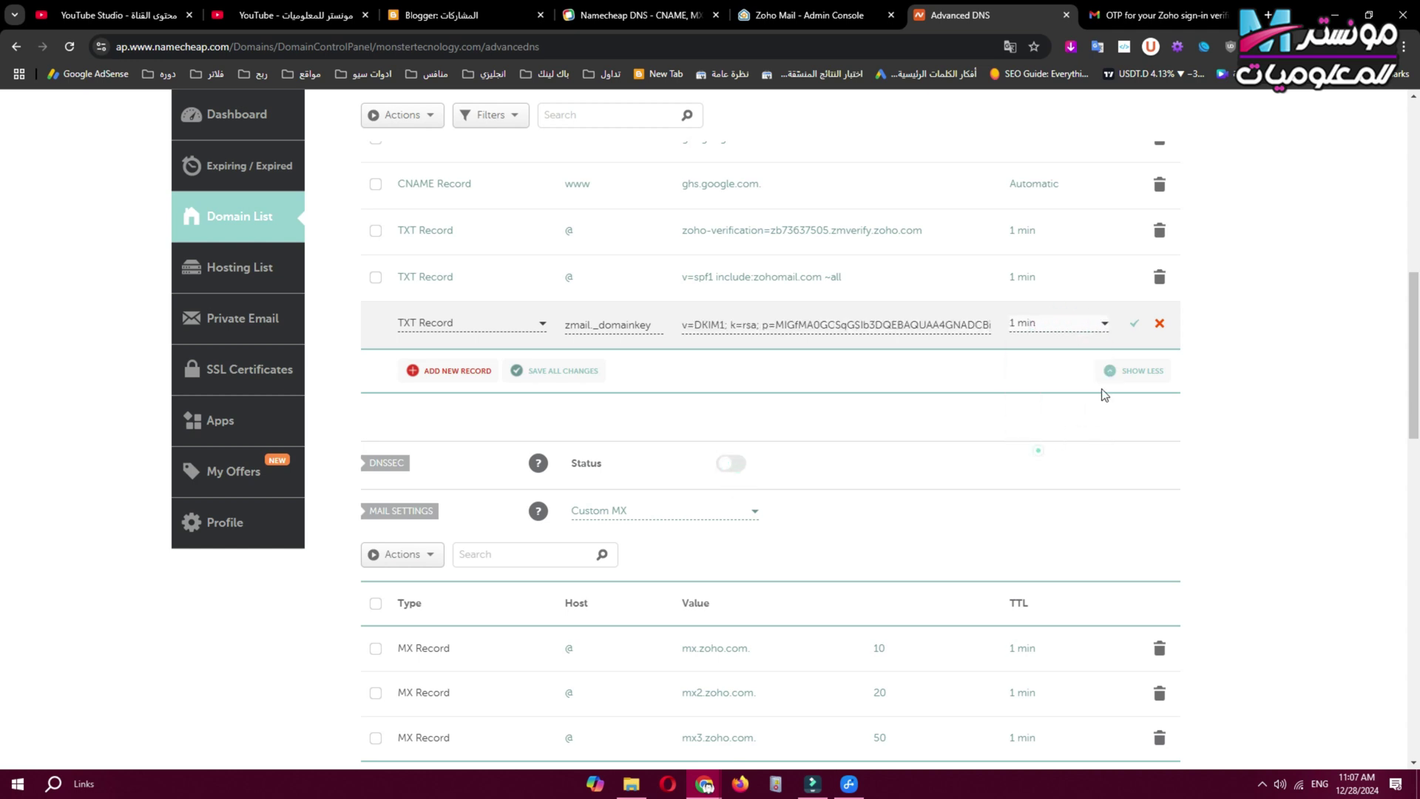
left_click(1134, 323)
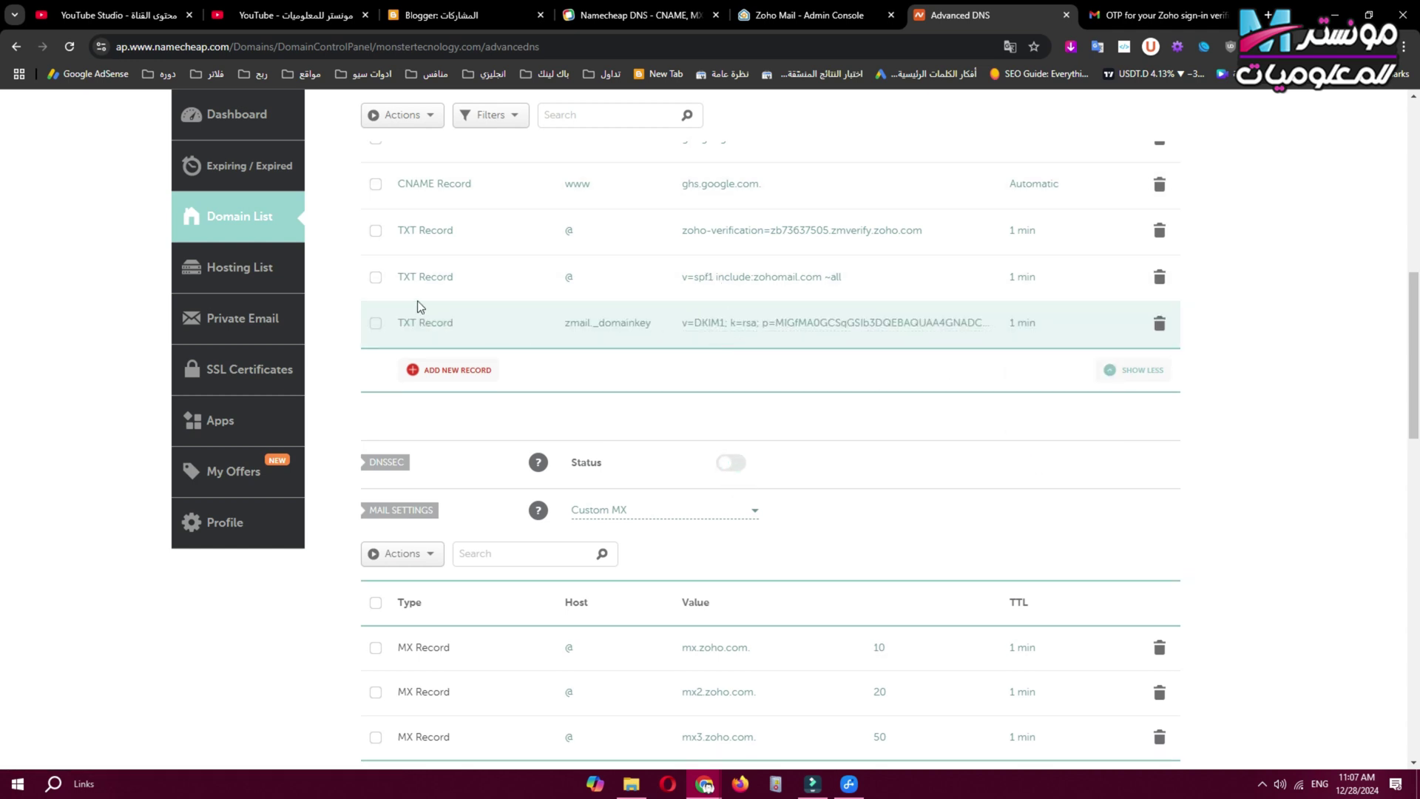
Compare Zoho's required records with the saved Namecheap records, ending on Zoho's DNS mapping page.
left_click(771, 15)
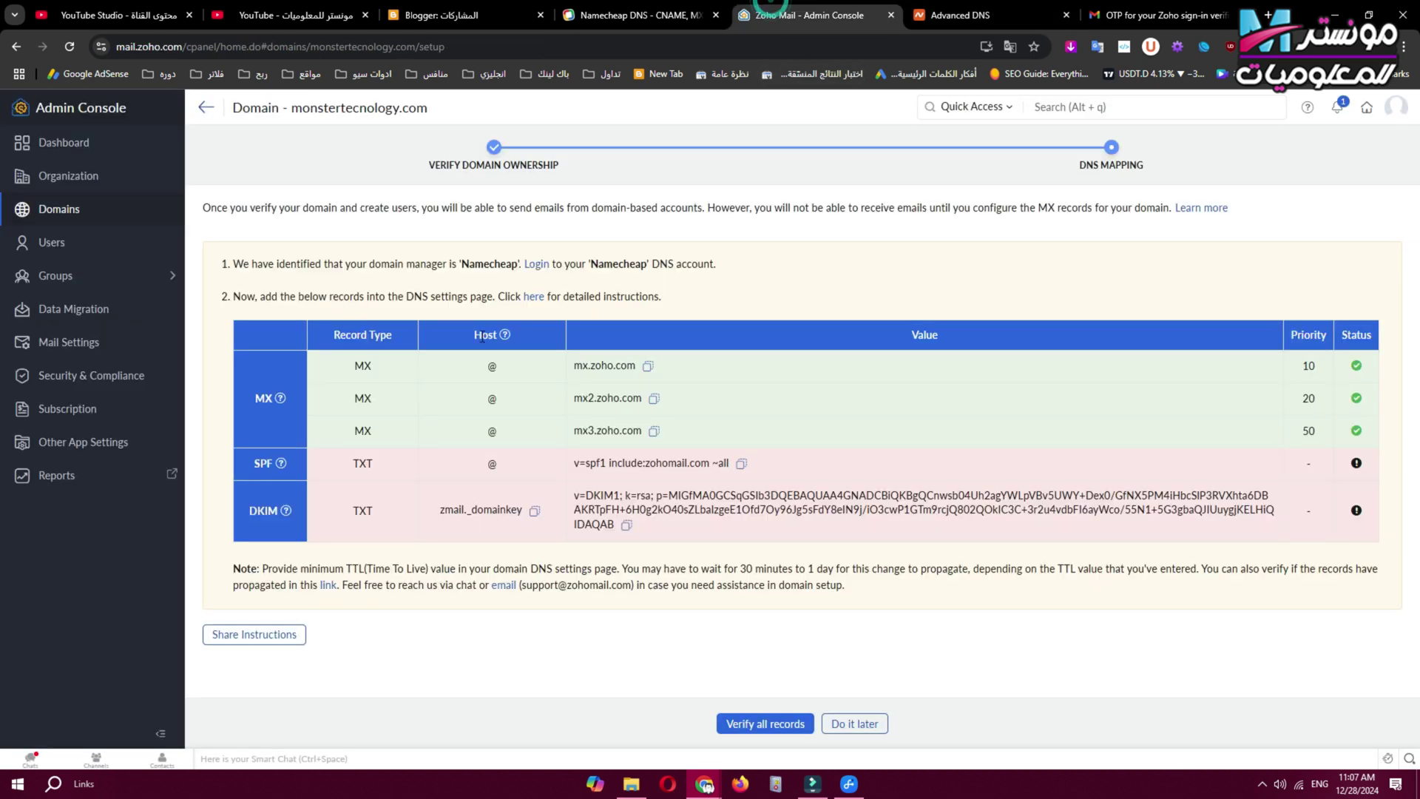
left_click(954, 14)
scroll(673, 339, "down", 7)
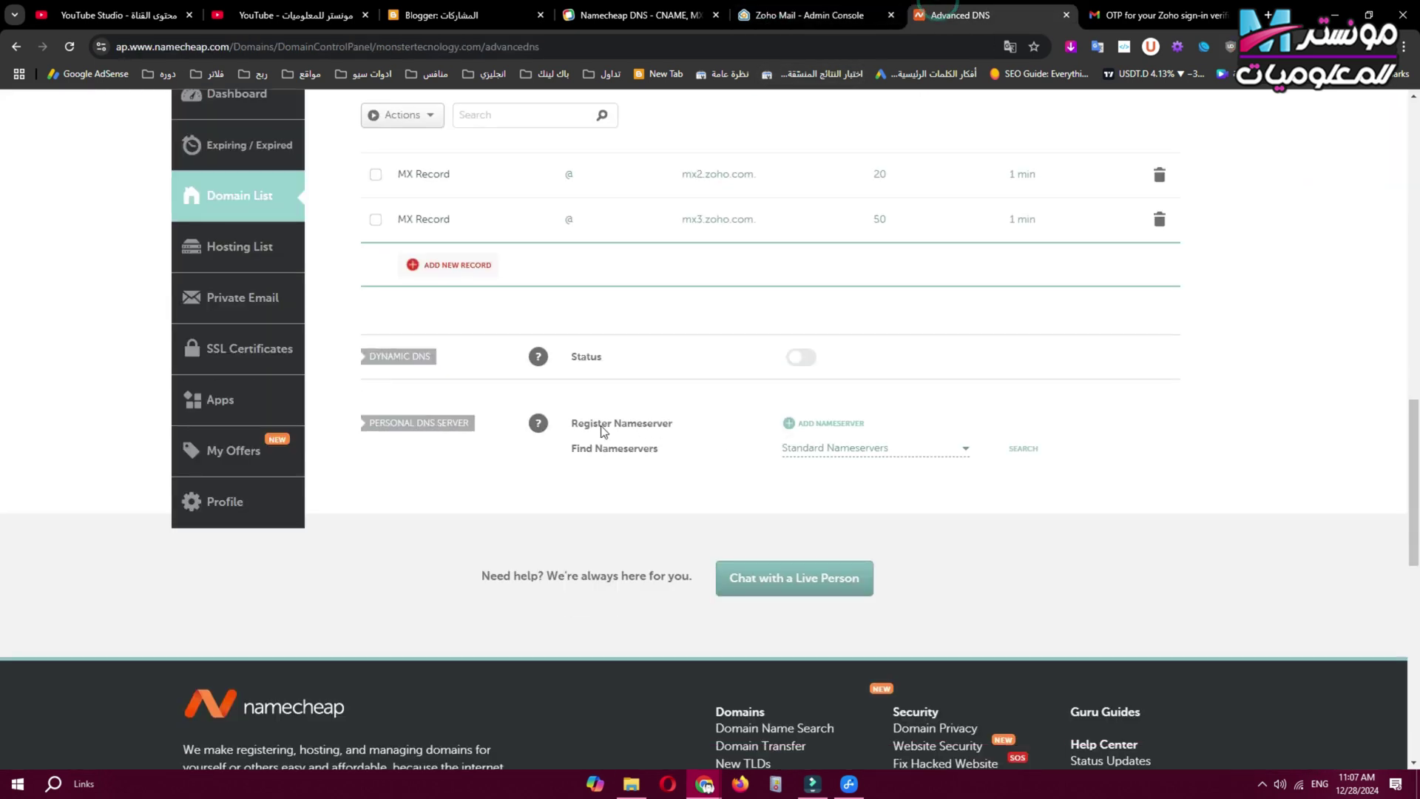
scroll(454, 333, "up", 3)
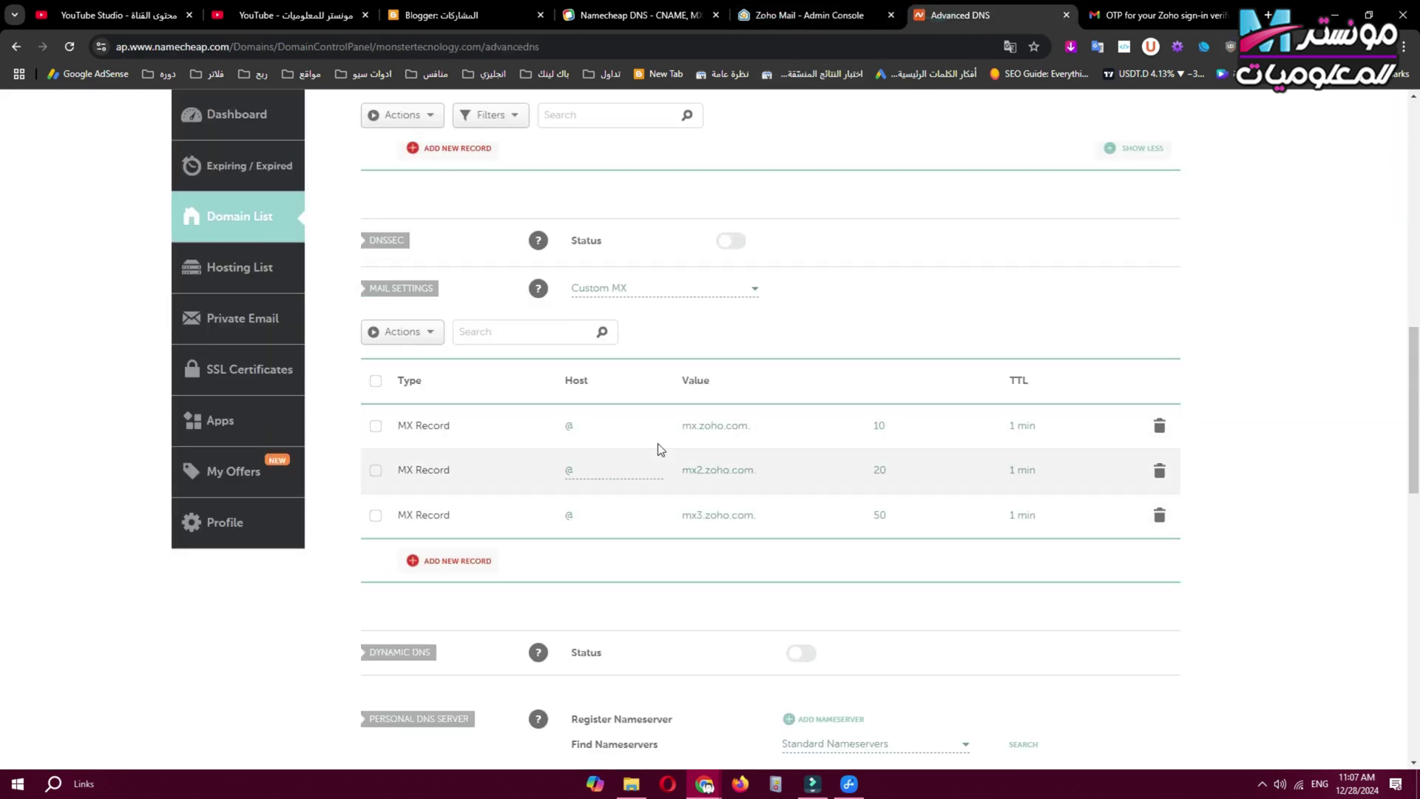
left_click(814, 15)
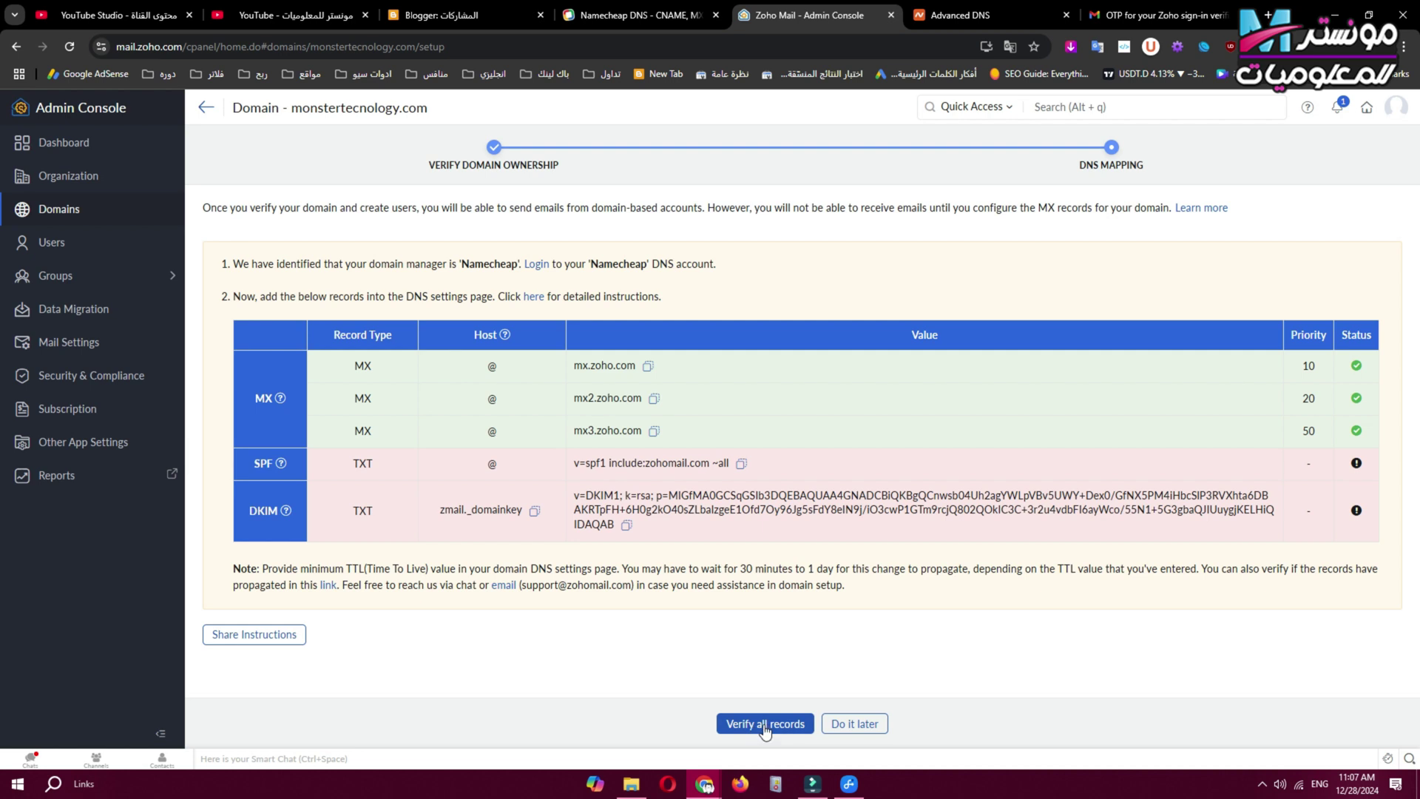
Verify all DNS records for monstertecnology.com, then go to the organisation's Users list.
left_click(770, 724)
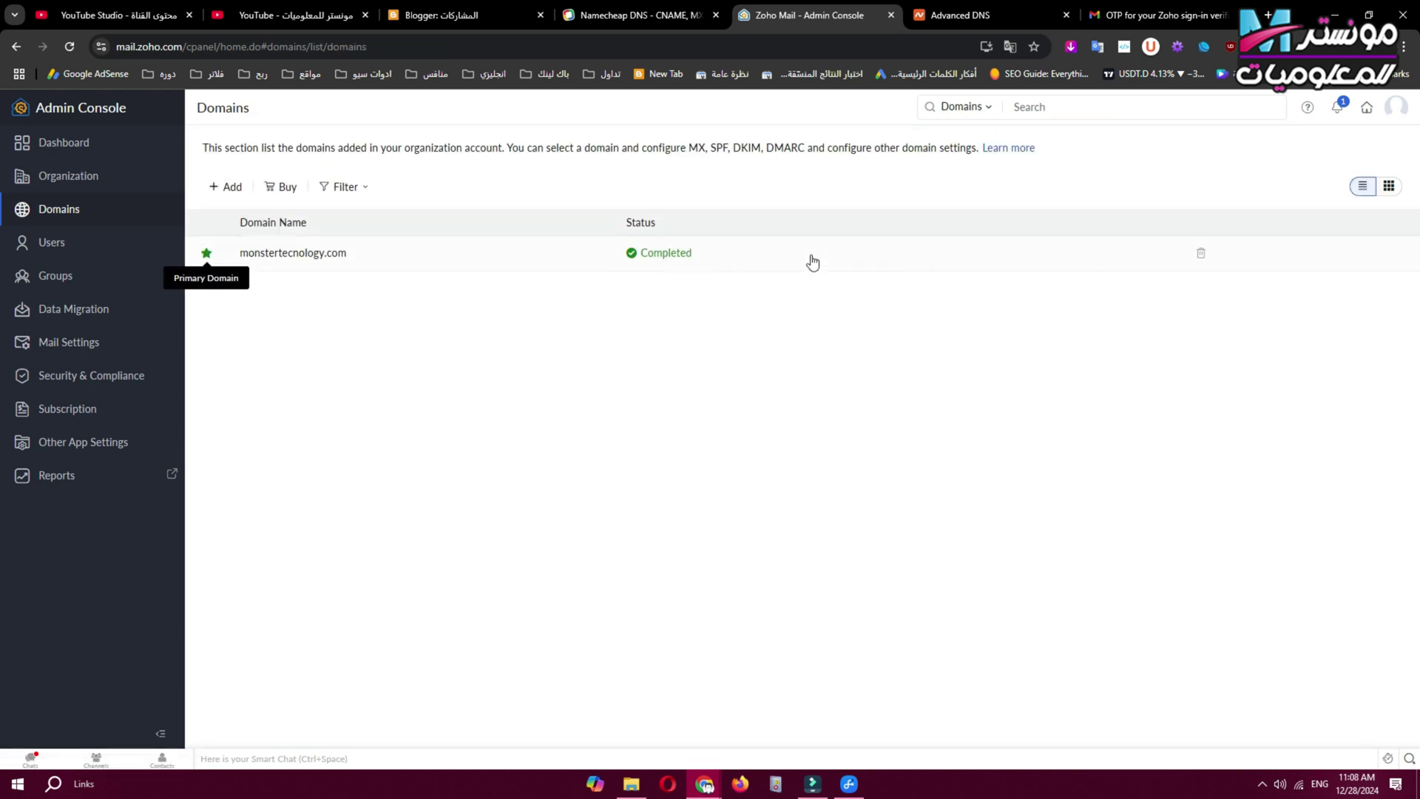
left_click(81, 248)
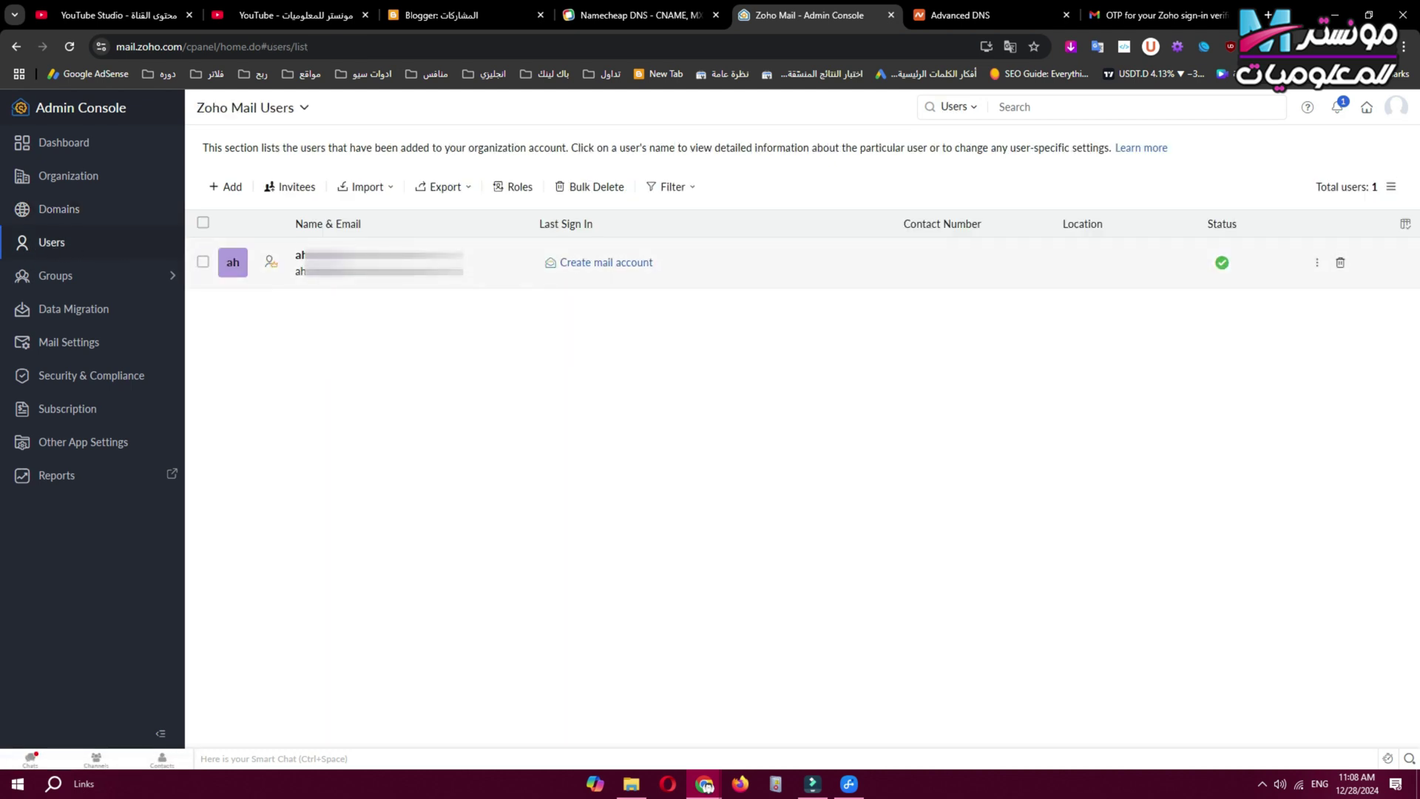
Create the user's admin mail account on monstertecnology.com and view its email alias settings.
left_click(620, 270)
left_click(738, 454)
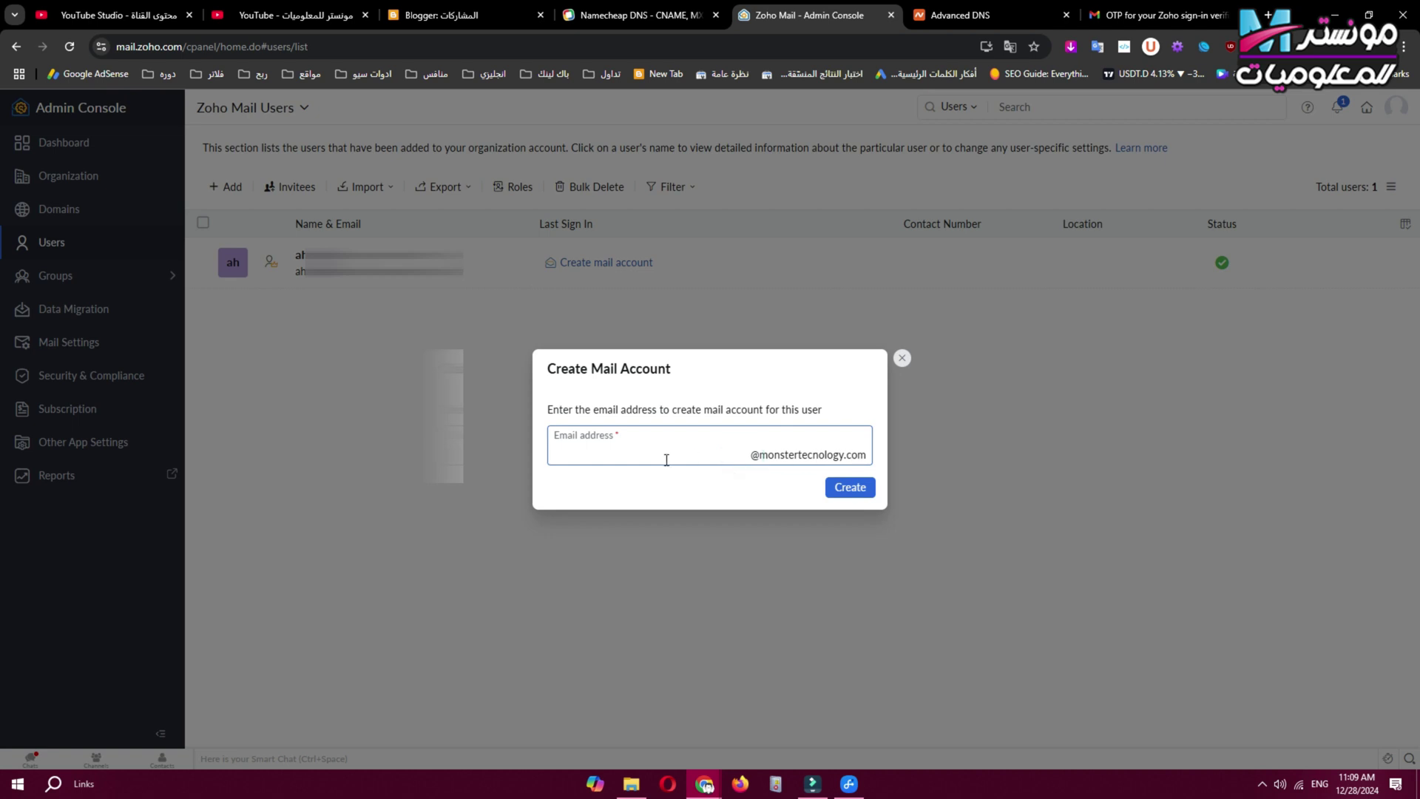
left_click(850, 488)
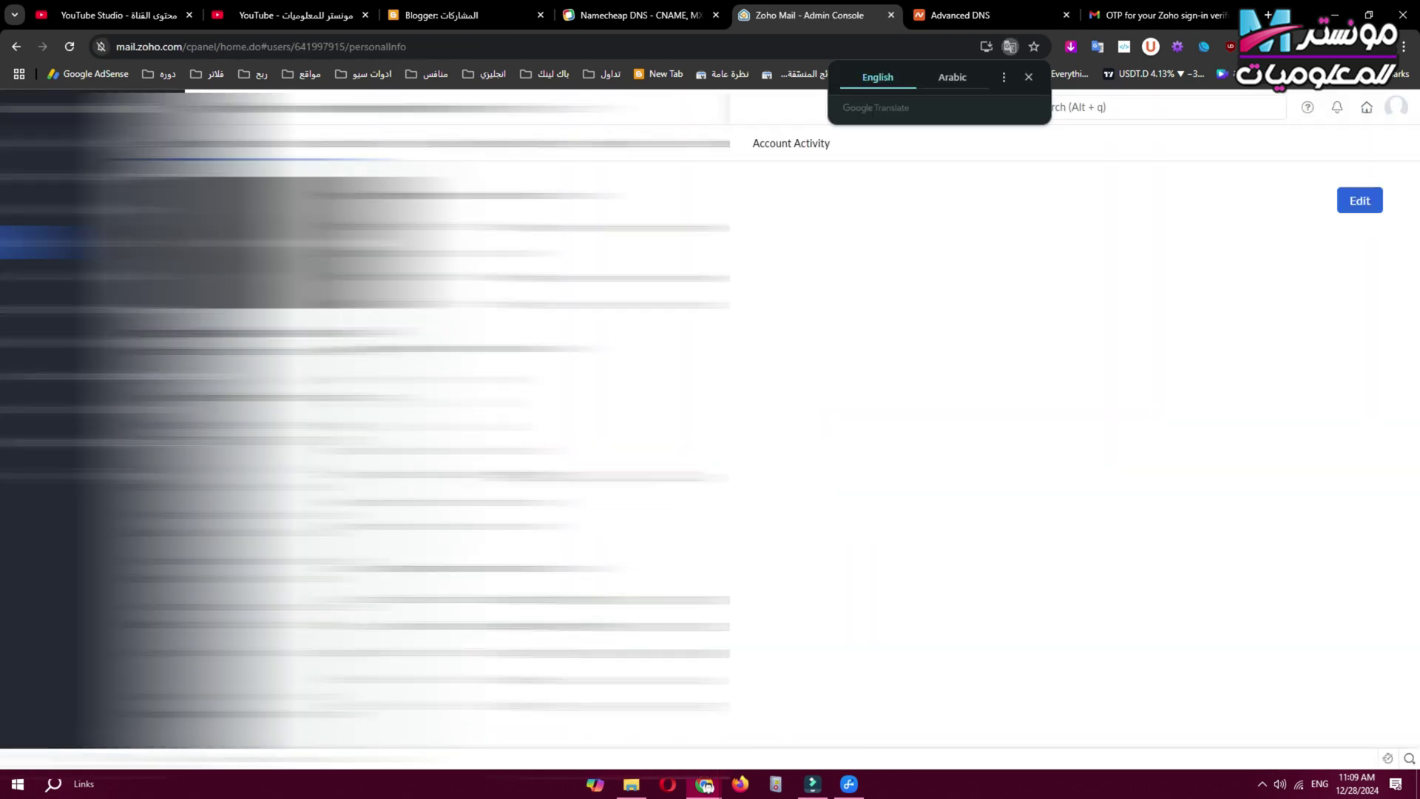
left_click(185, 174)
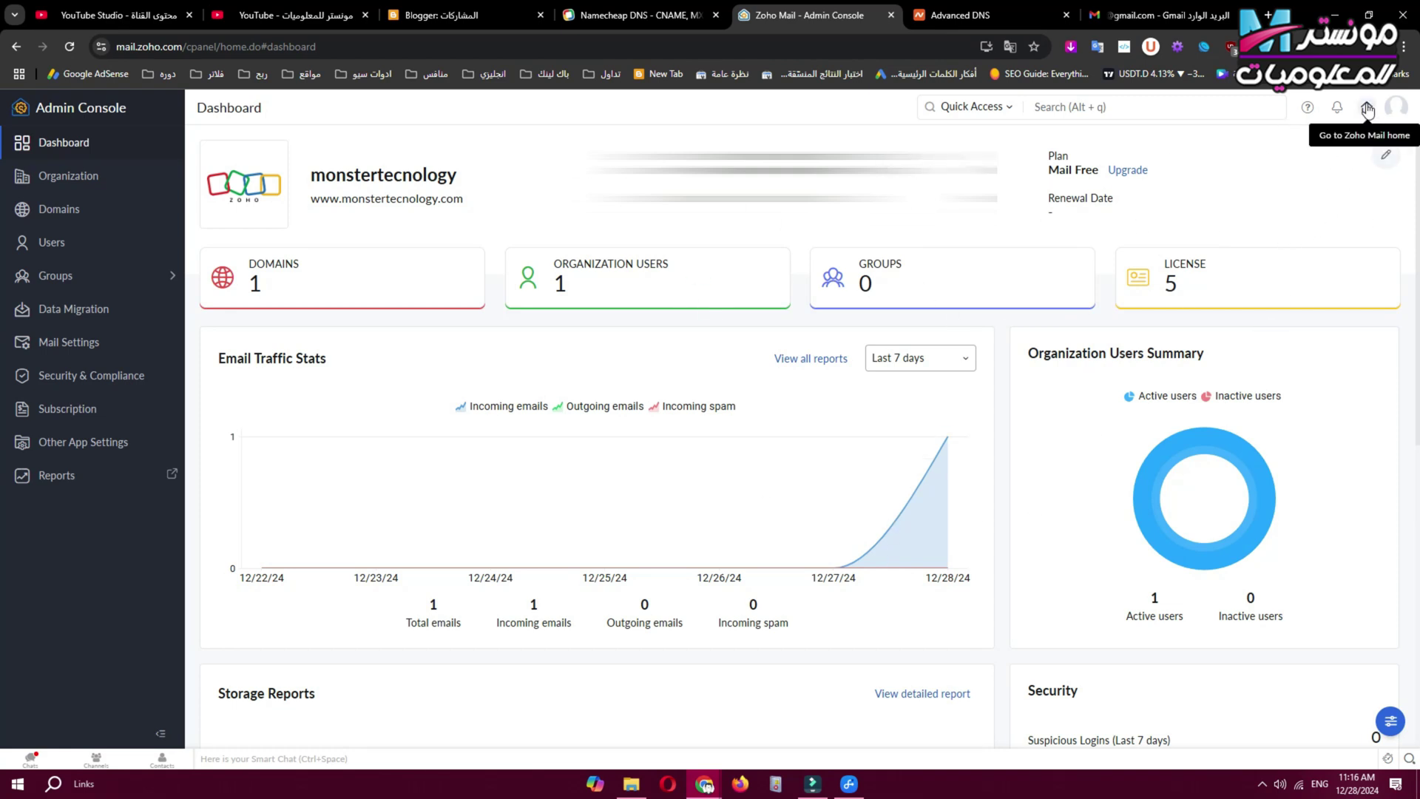
Open the Zoho Mail inbox, dismiss the translation prompt and welcome tour, and read the welcome email.
left_click(1367, 109)
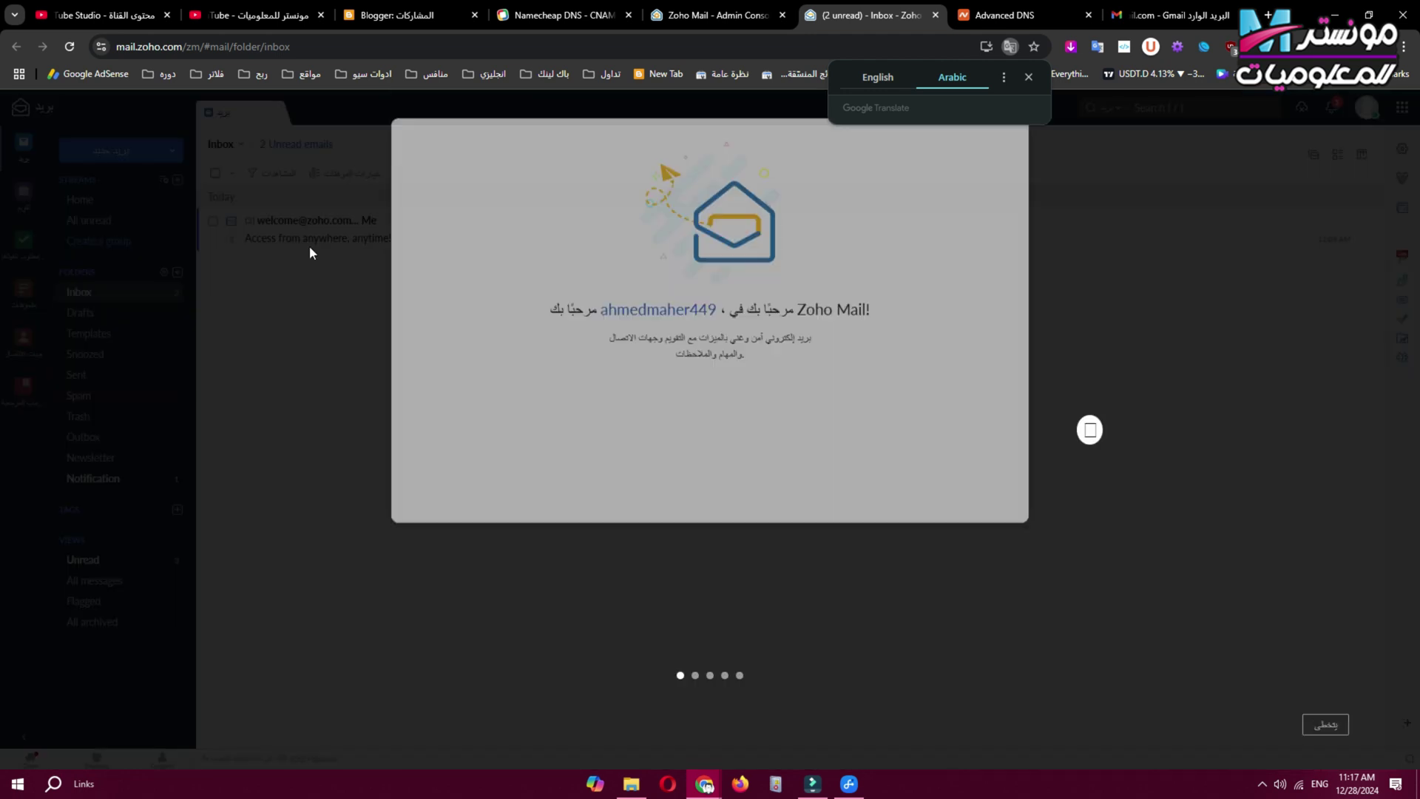
left_click(1192, 277)
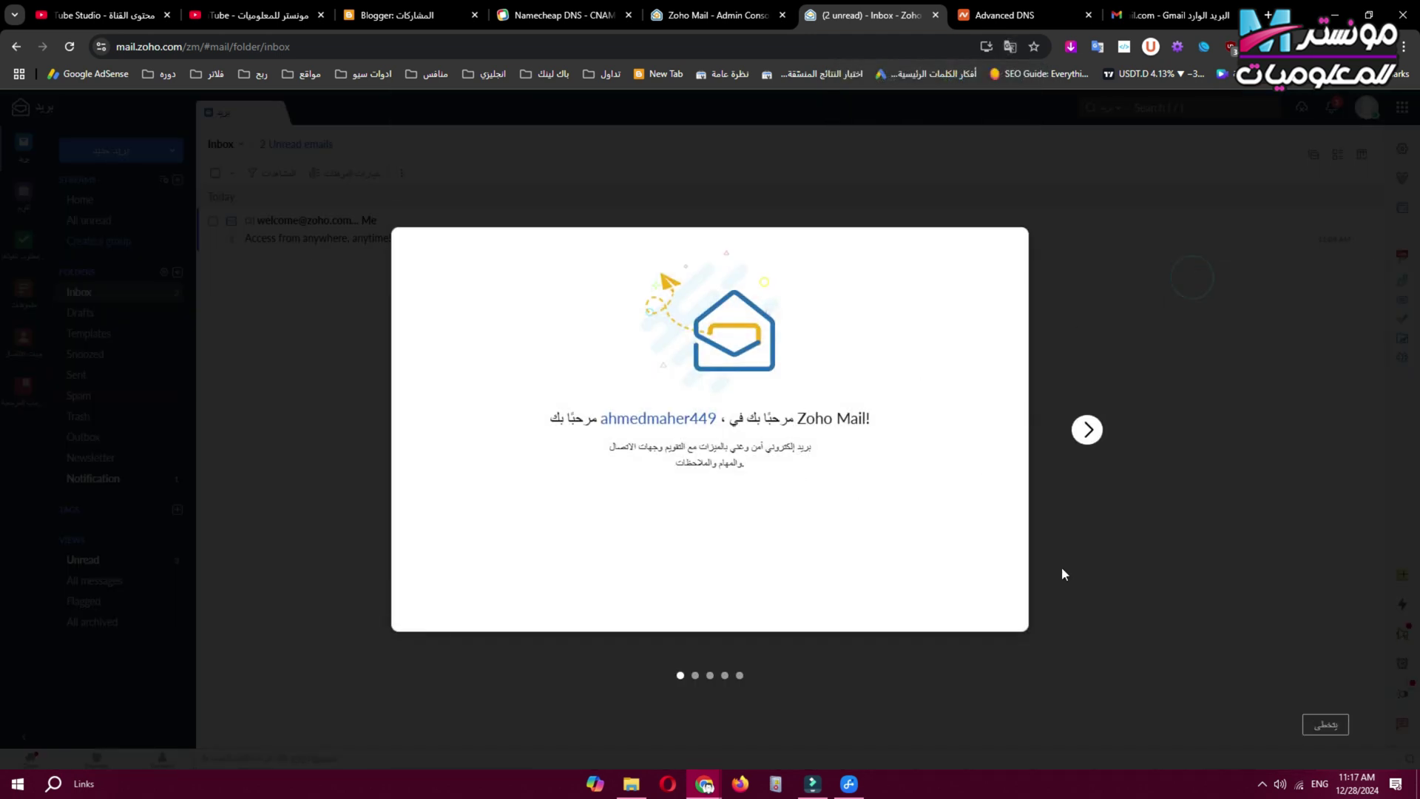
left_click(1102, 433)
left_click(944, 227)
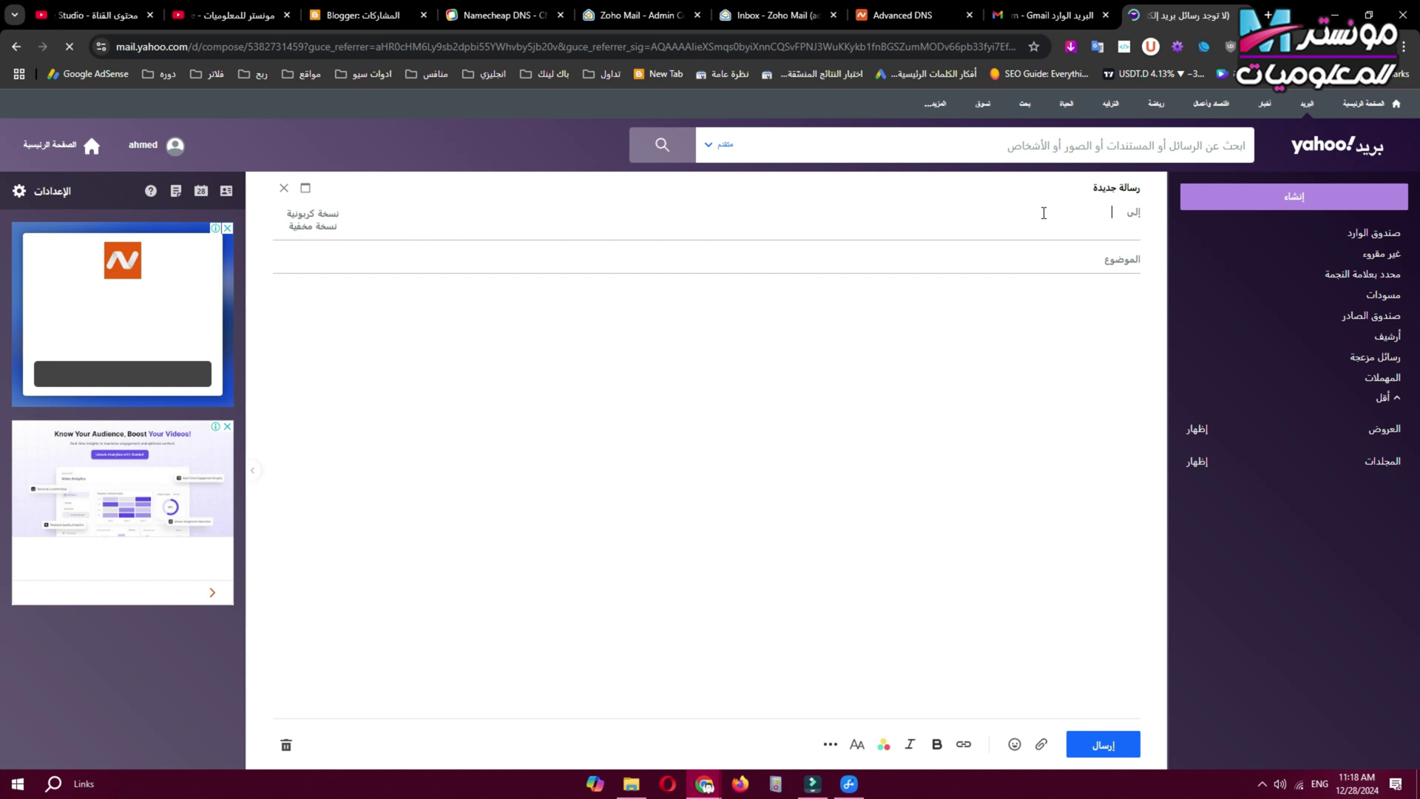
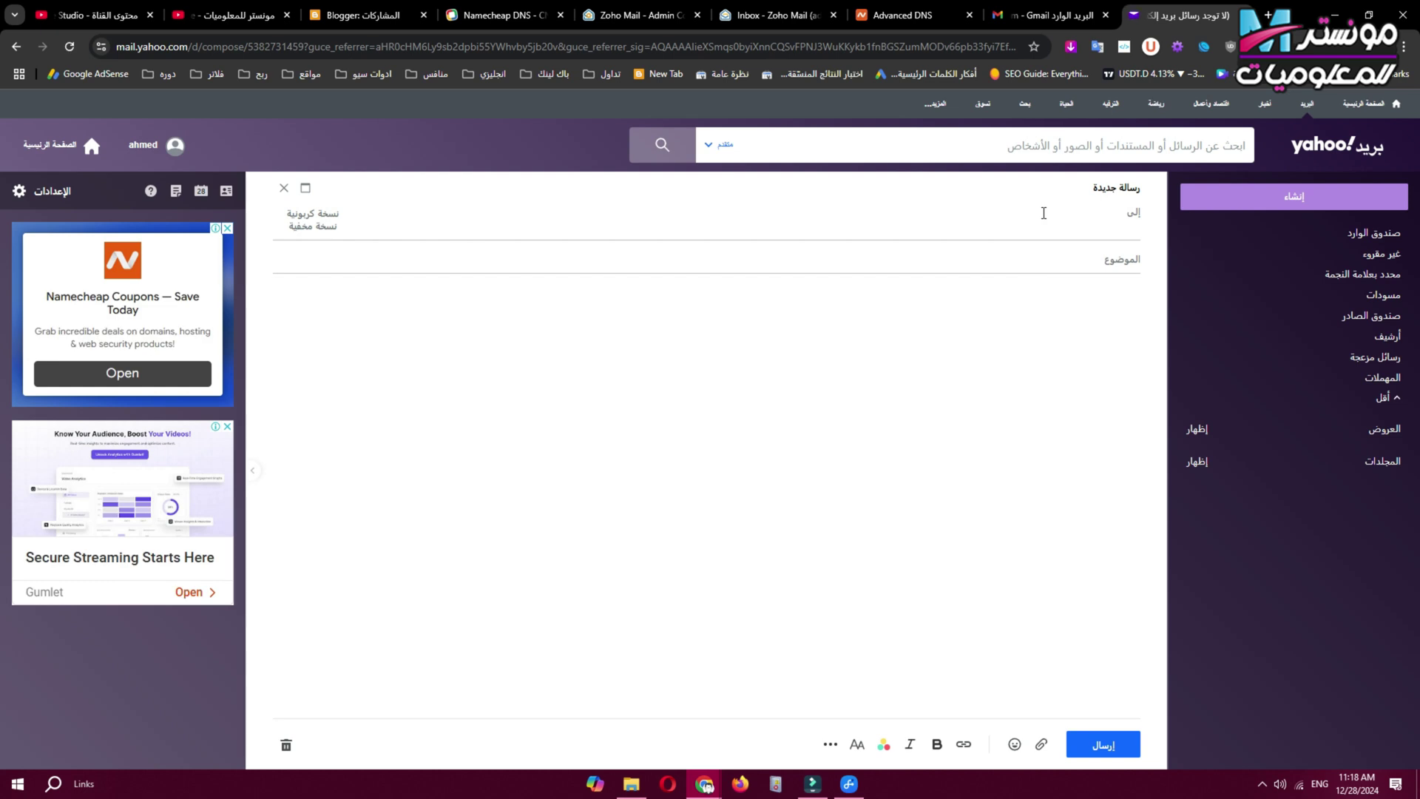
Send a subject-less test email from Yahoo to the new admin address on monstertecnology.com.
key("Return")
left_click(794, 328)
type("sdsfvcsdf")
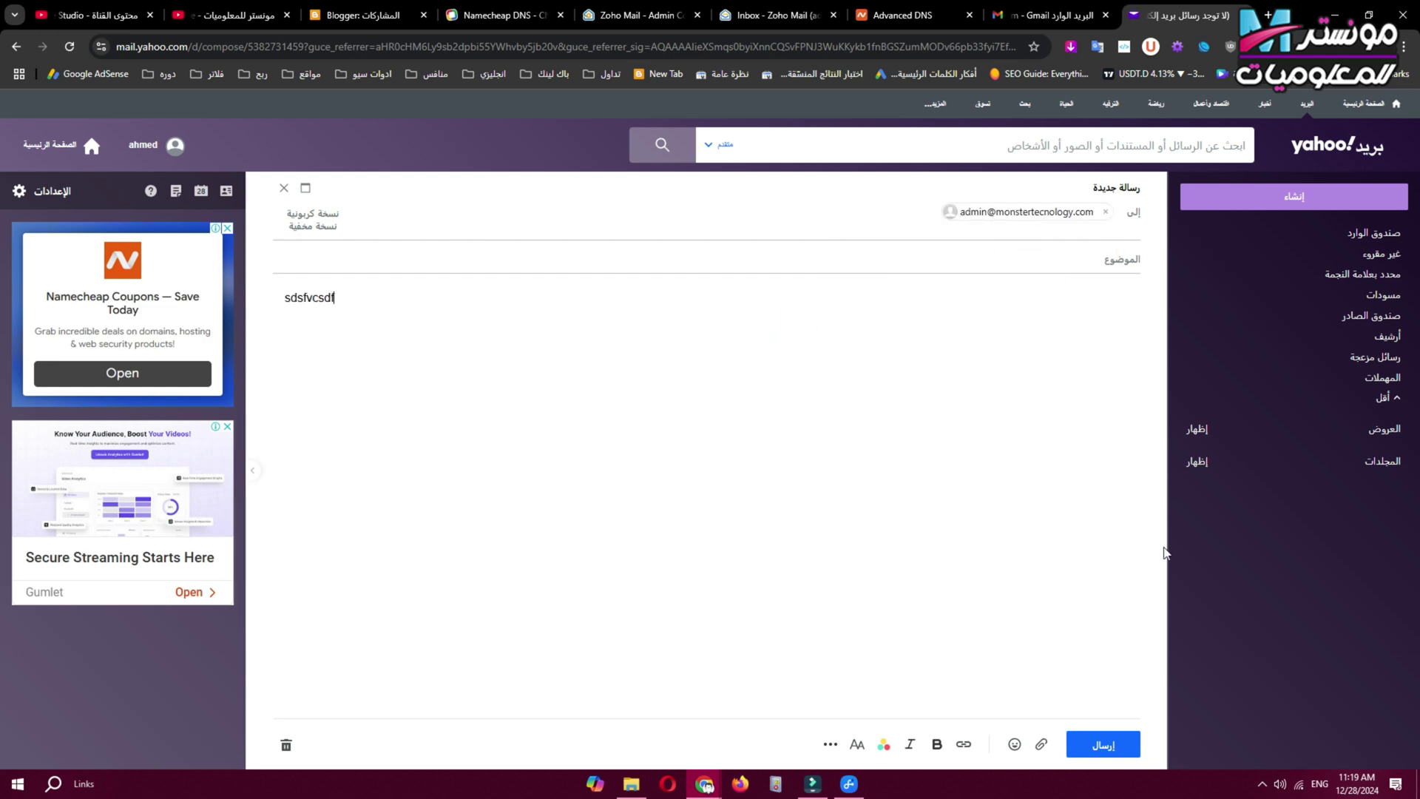
left_click(1100, 745)
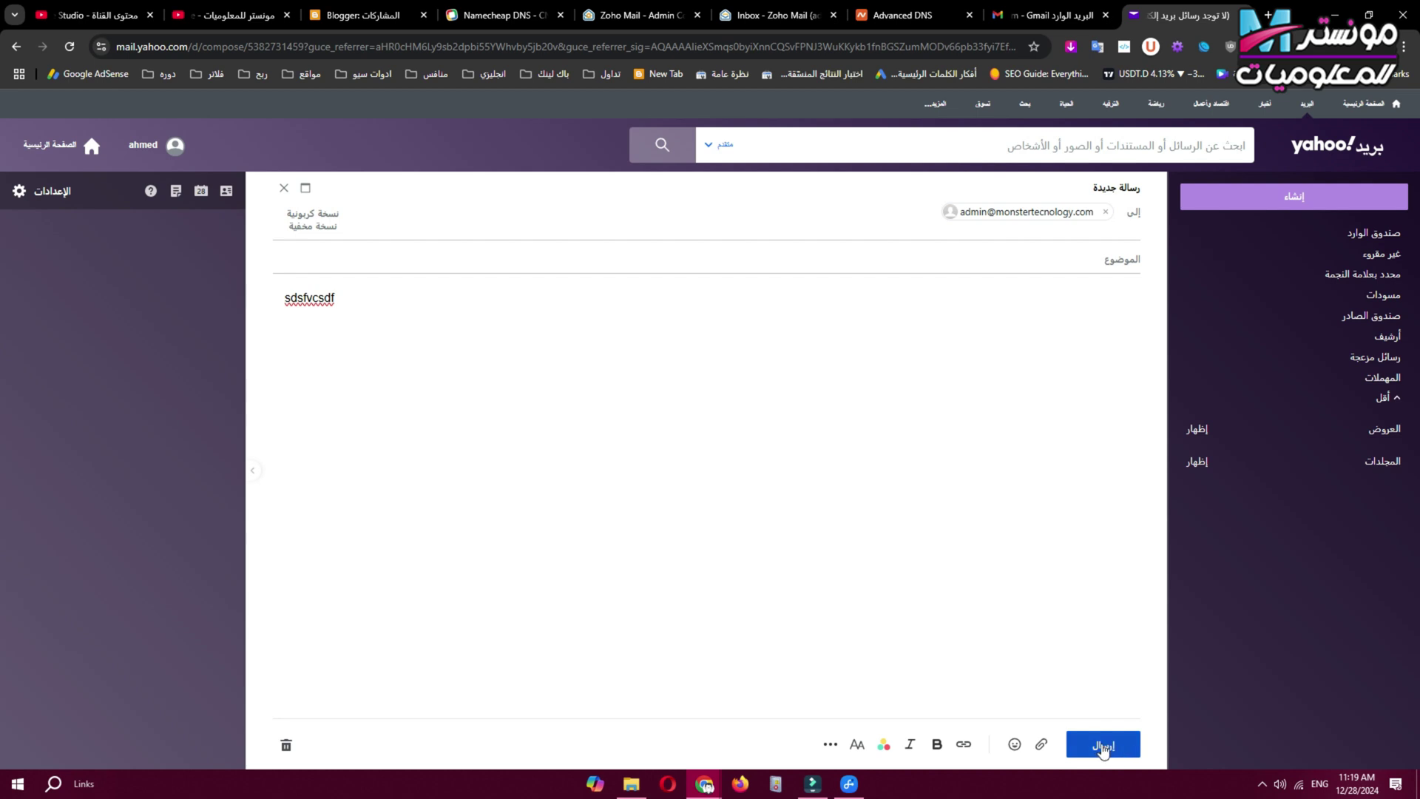
left_click(841, 454)
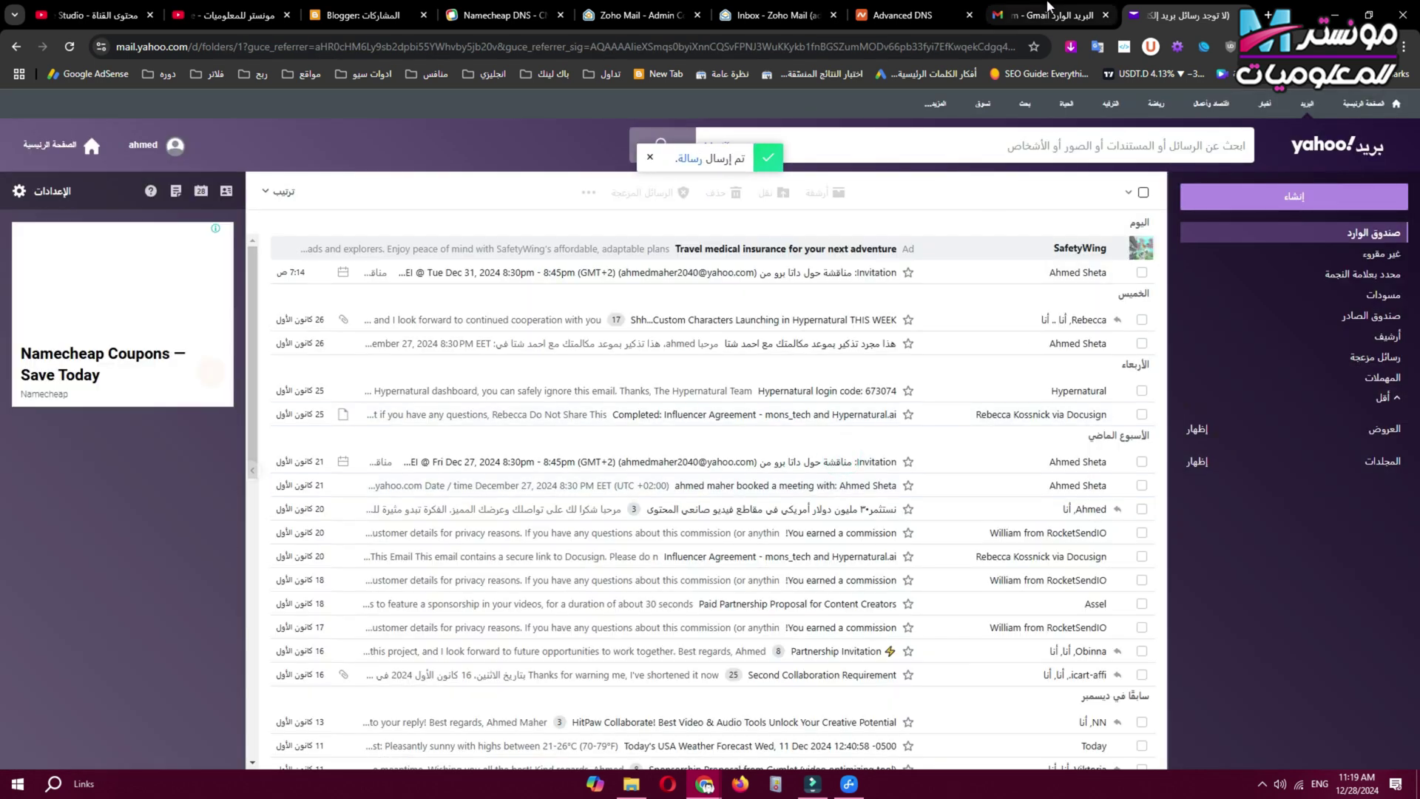
Refresh the Zoho Mail inbox, open the newly arrived email, then close the reading pane.
left_click(787, 10)
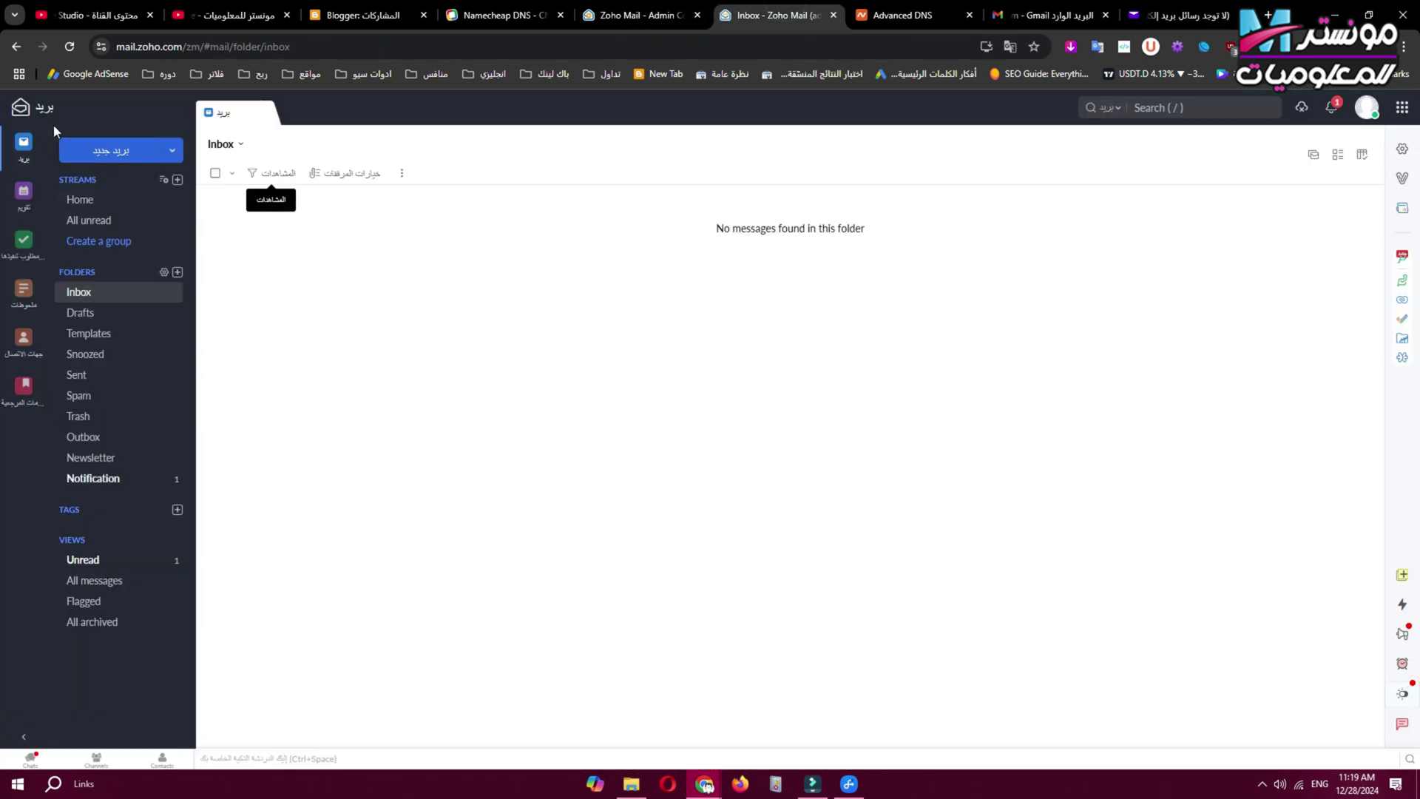
left_click(69, 46)
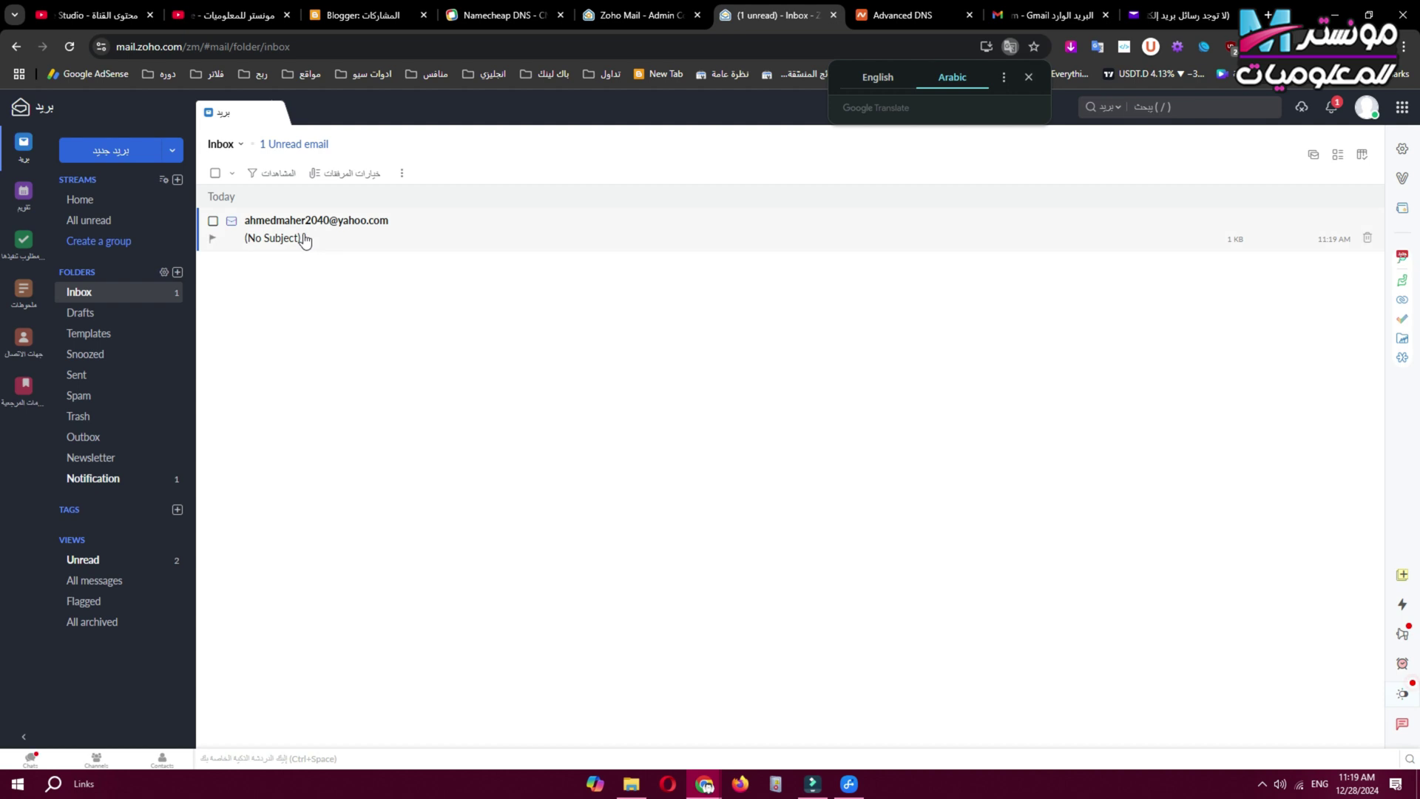
left_click(303, 238)
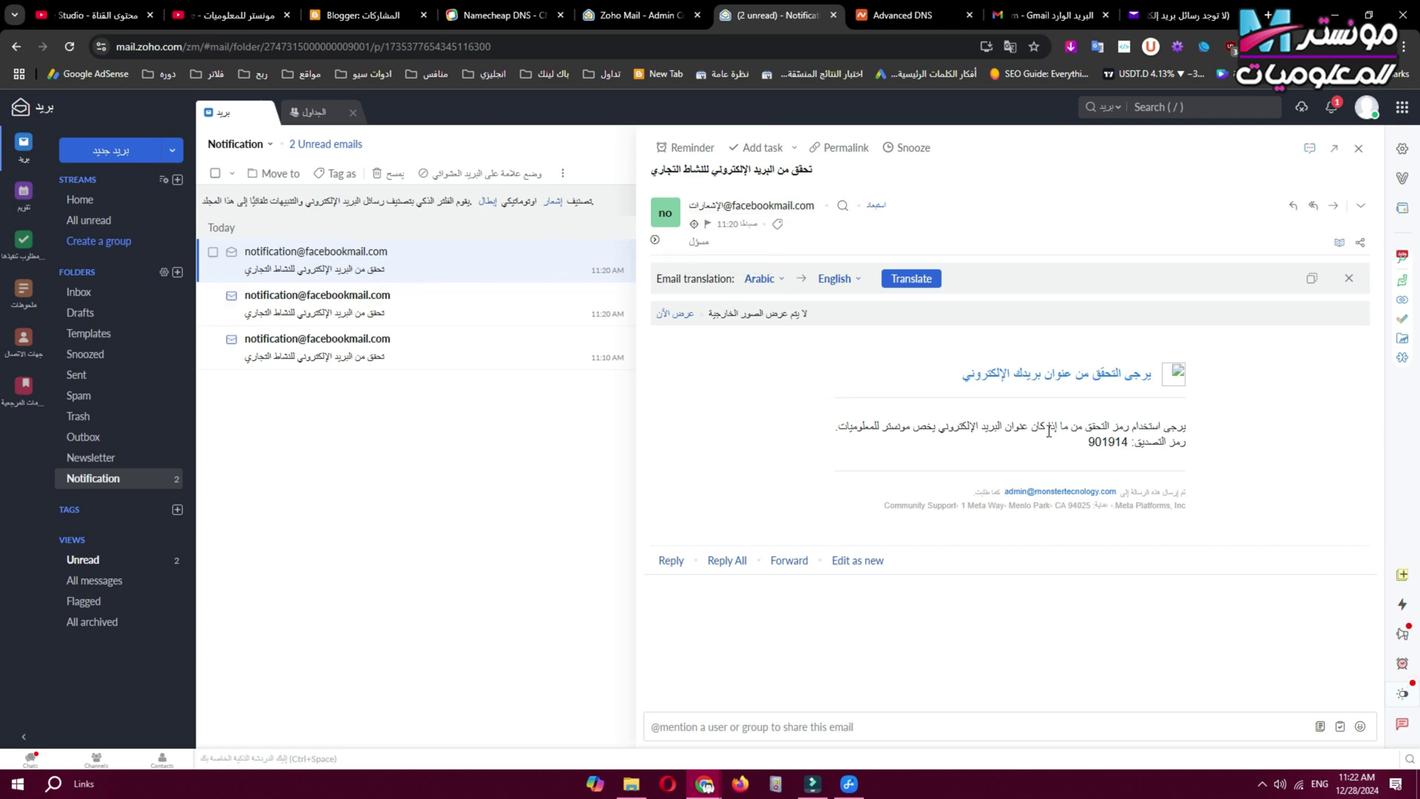
left_click(1358, 148)
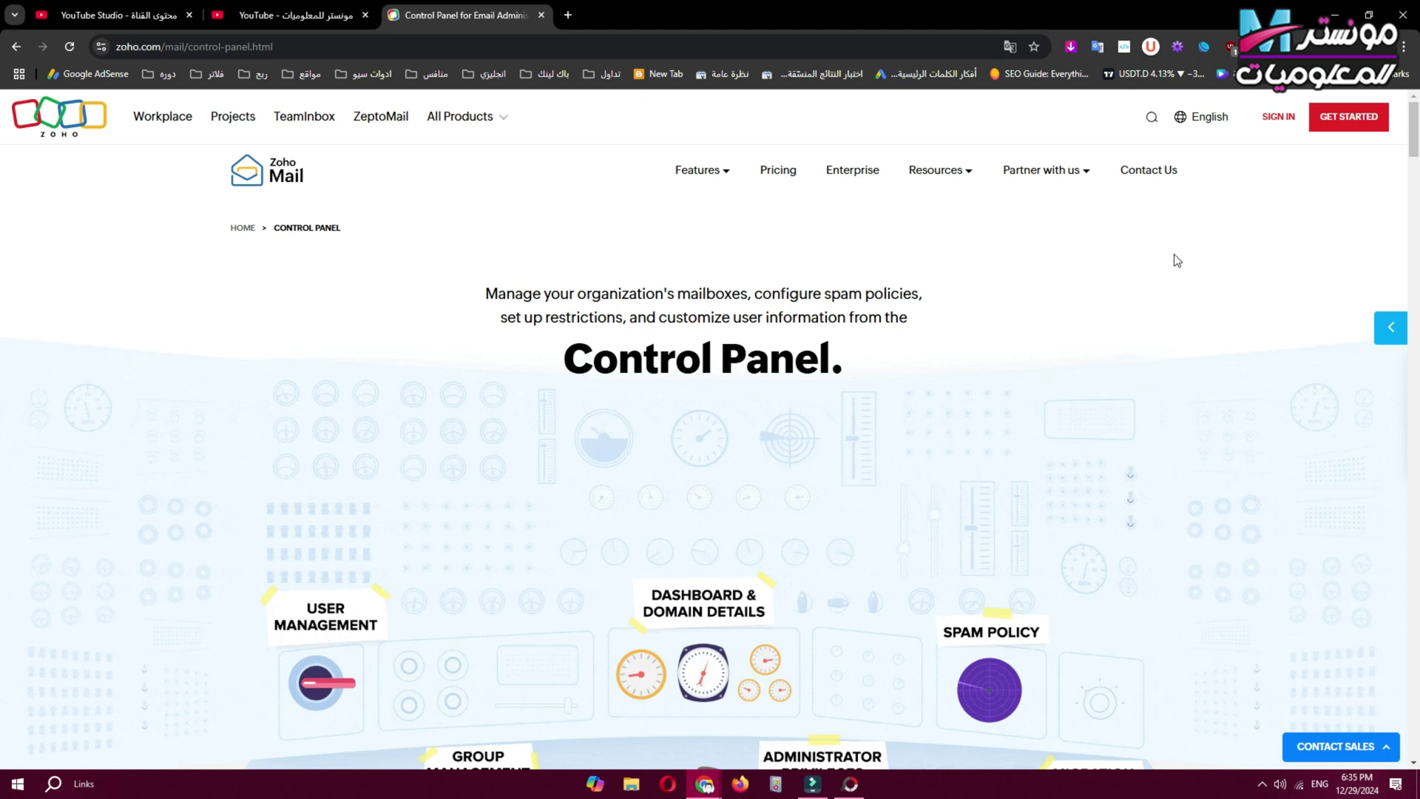
Sign in to the Zoho account from the Control Panel page to reach the Admin Console dashboard.
left_click_drag(556, 363, 1033, 353)
left_click(1033, 353)
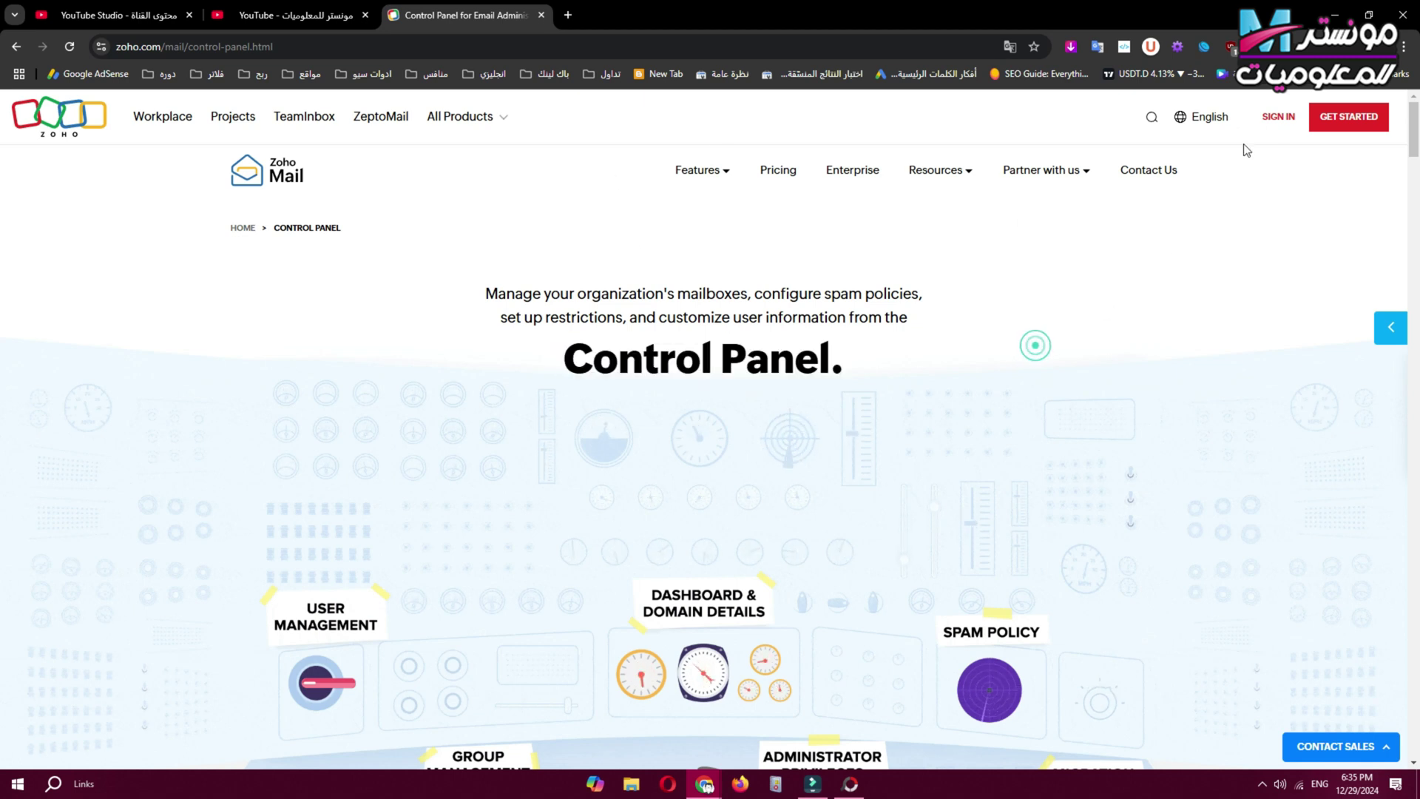
left_click(1276, 117)
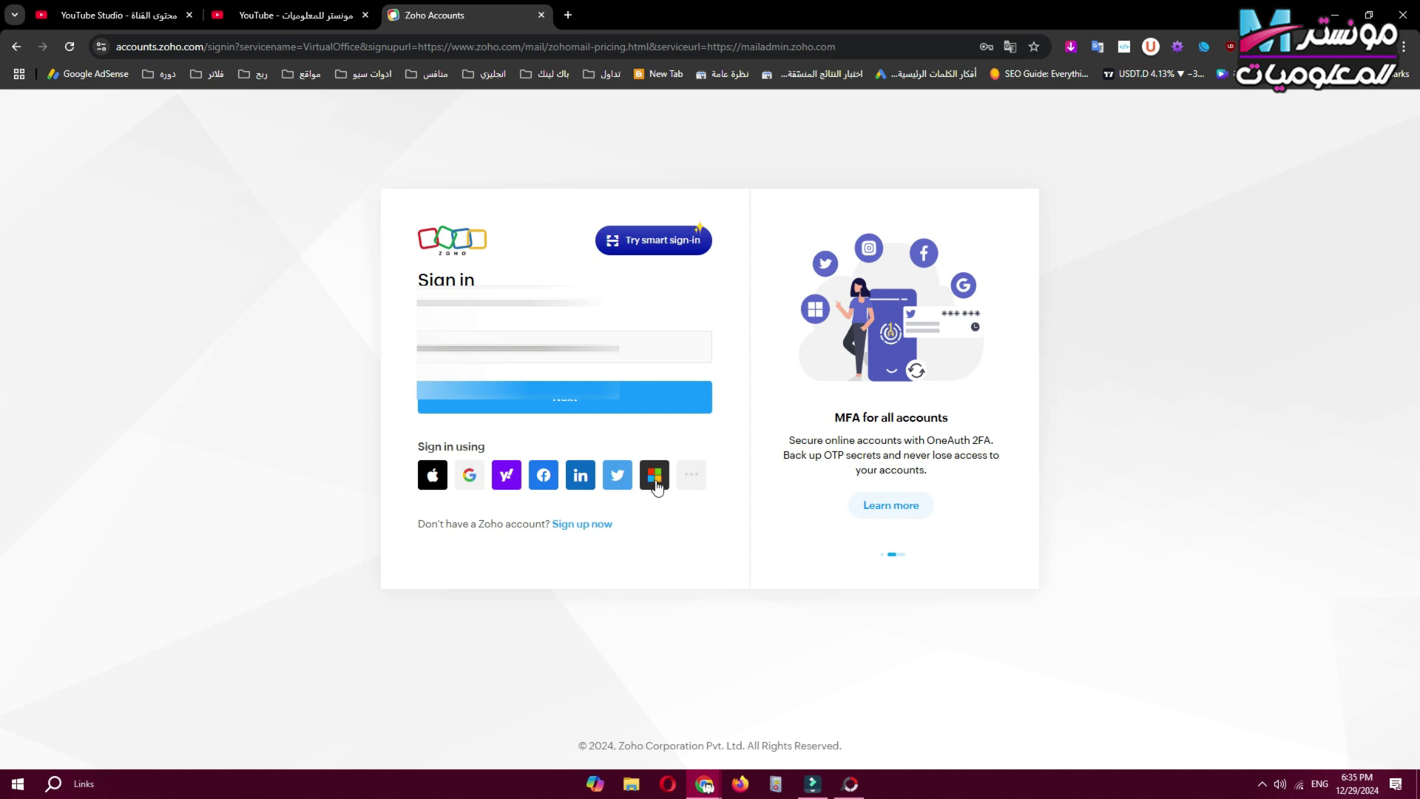
left_click(563, 413)
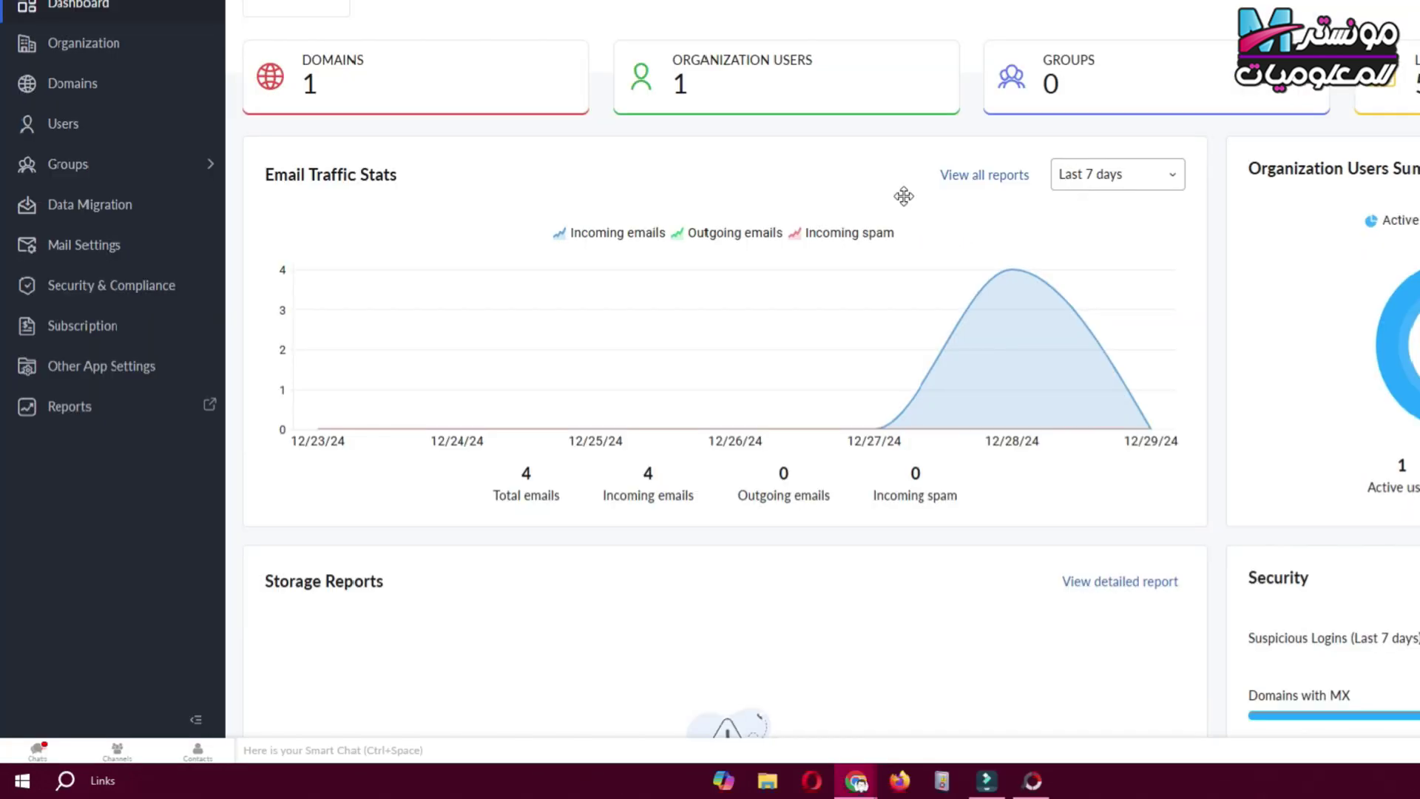
Open Zoho Mail home in a new tab from the dashboard, then return to the Admin Console.
scroll(367, 239, "down", 1)
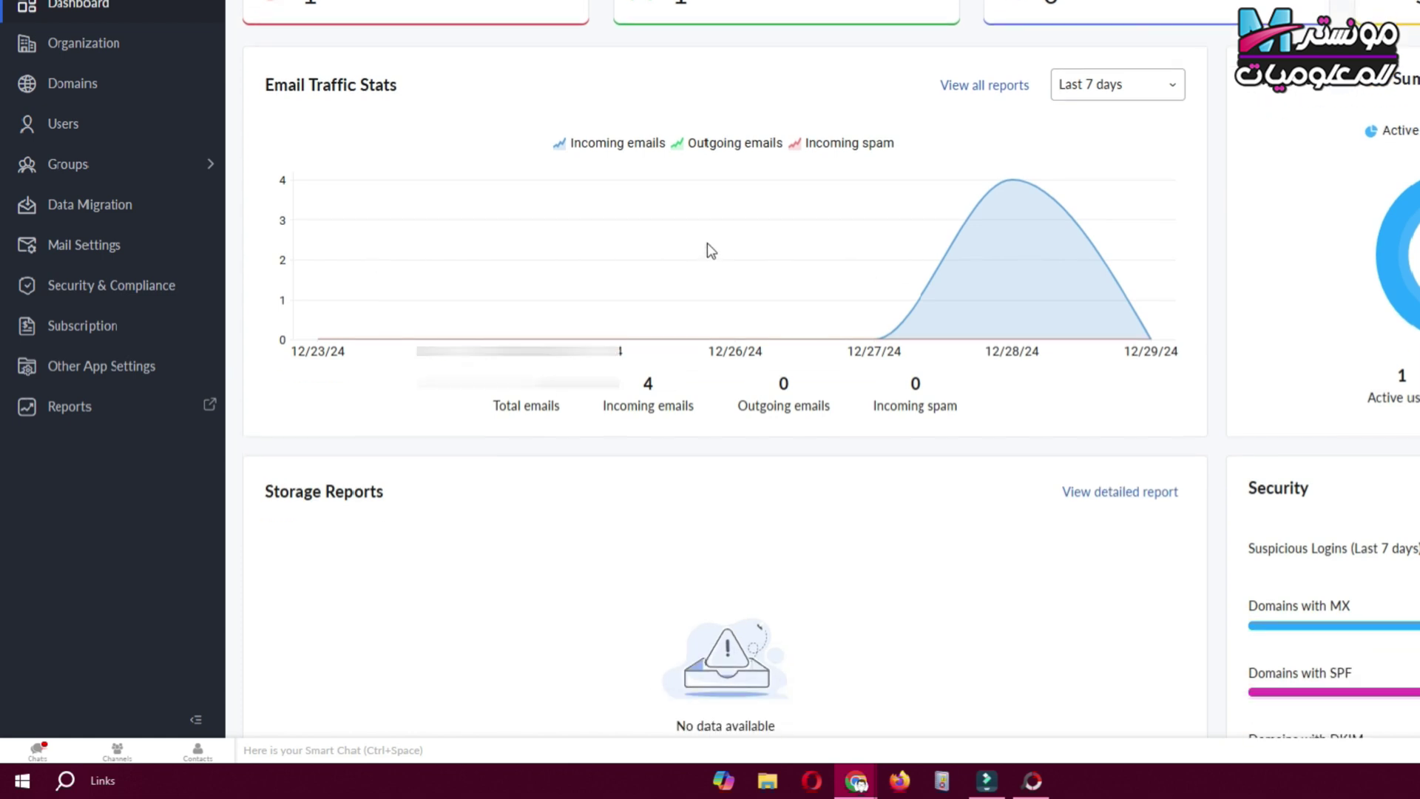
scroll(707, 243, "down", 2)
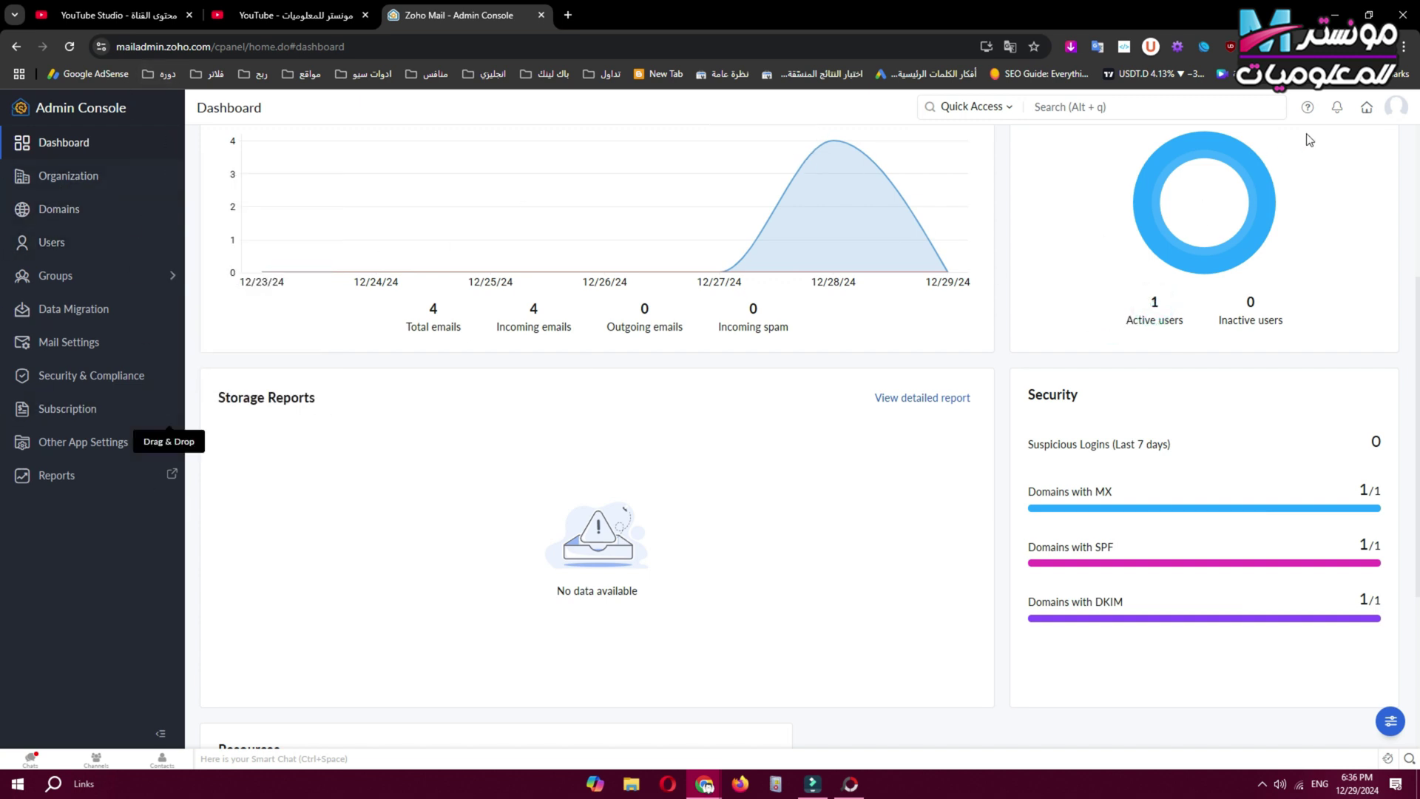
right_click(1365, 115)
left_click(1365, 115)
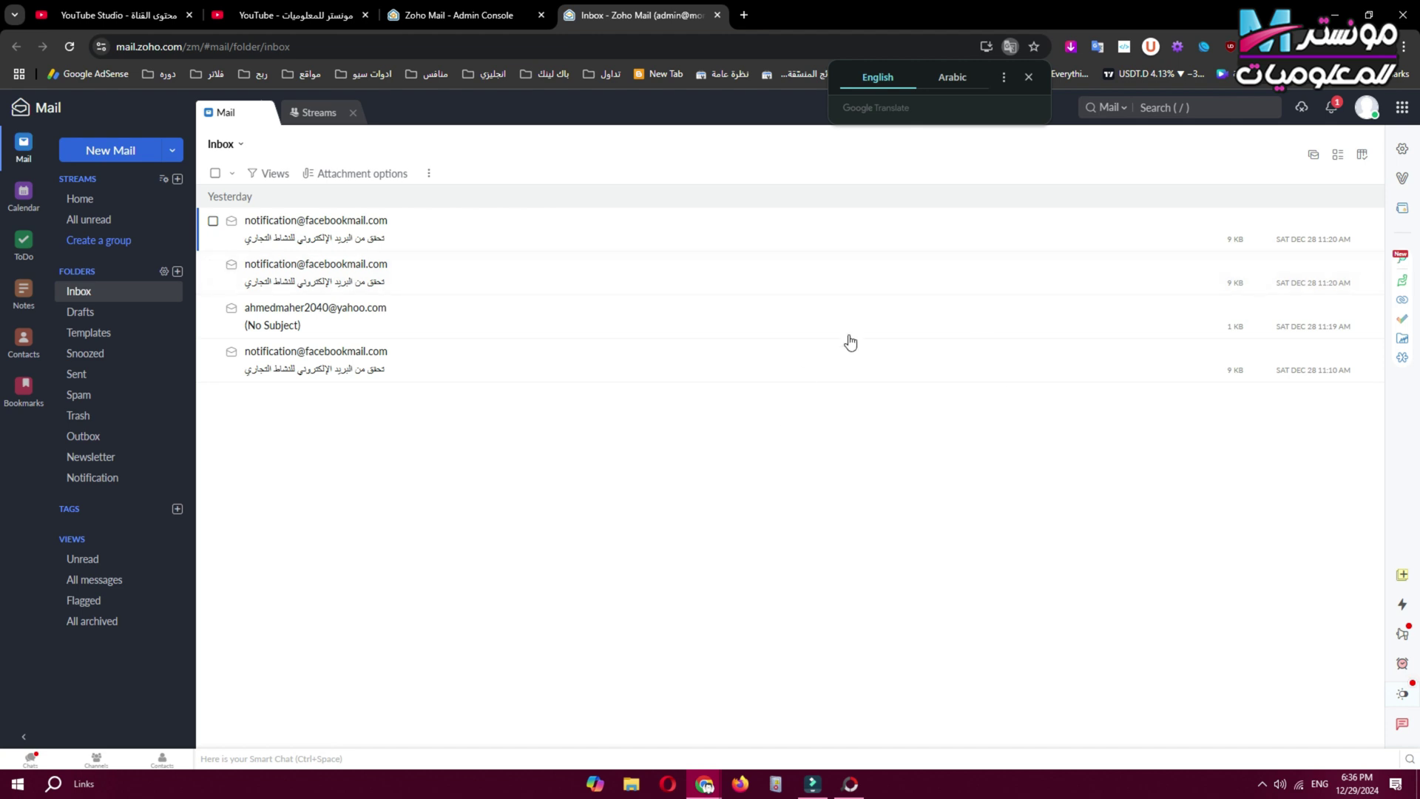
left_click(458, 15)
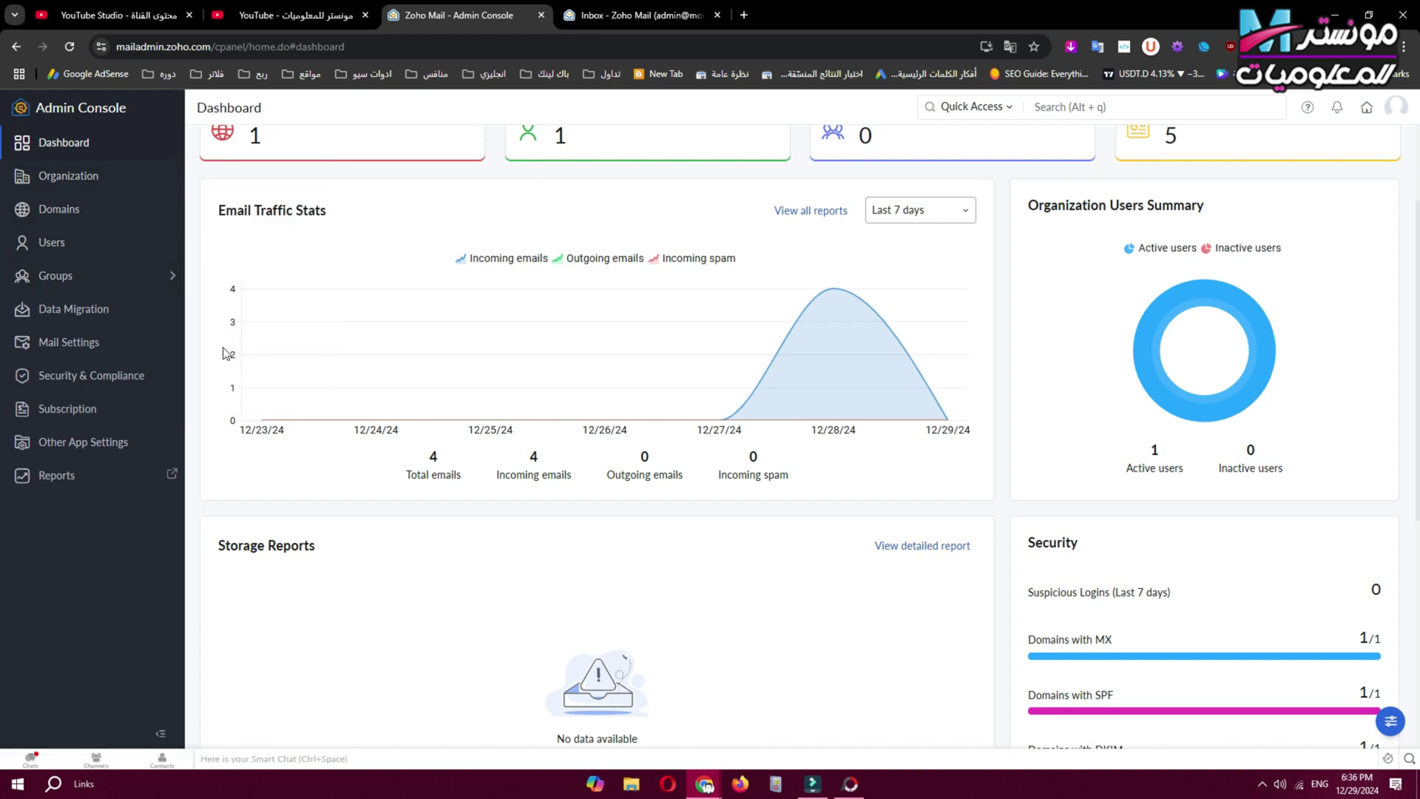
mouse_move(152, 346)
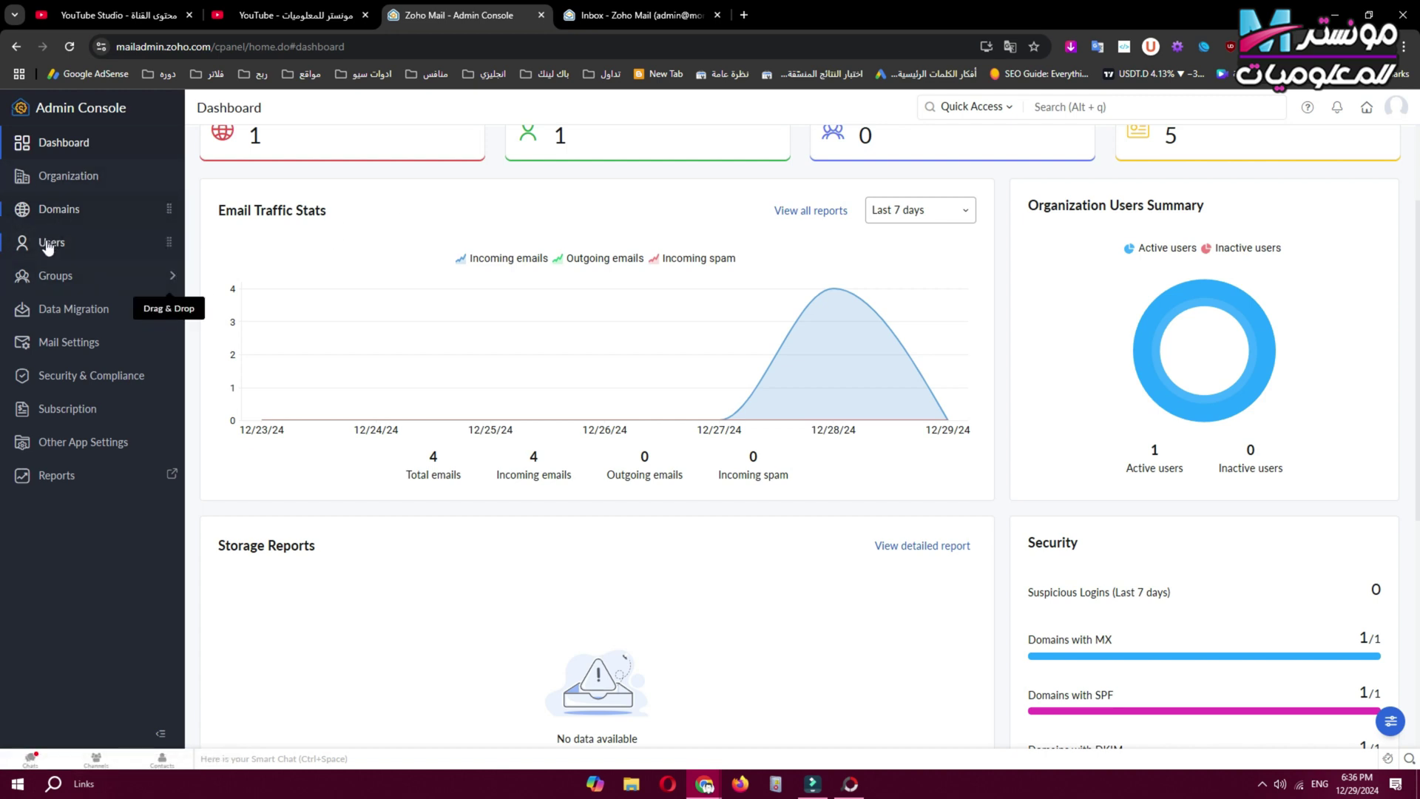
Look over the Add user form's First Name field, then go back to the single-user Users list.
left_click(104, 242)
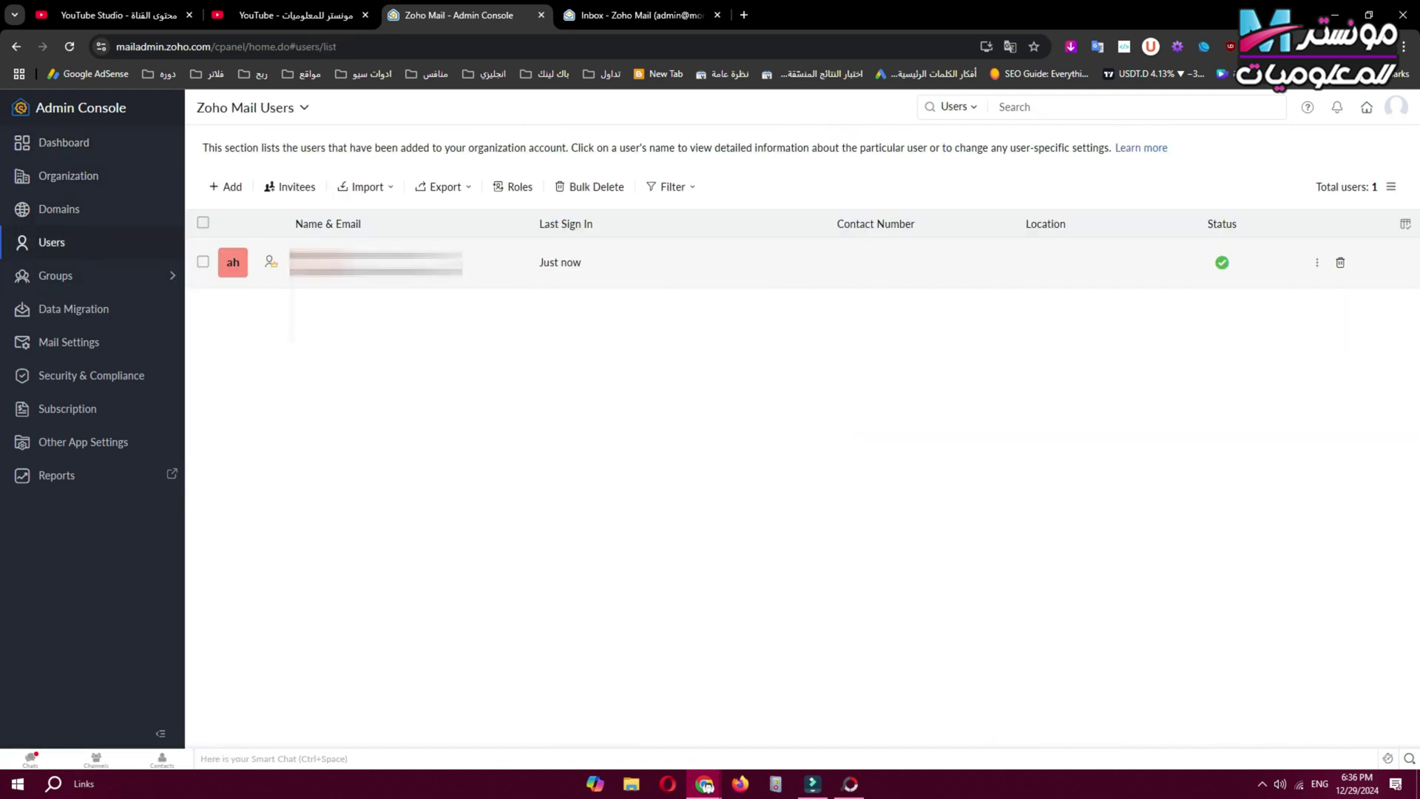
left_click(225, 191)
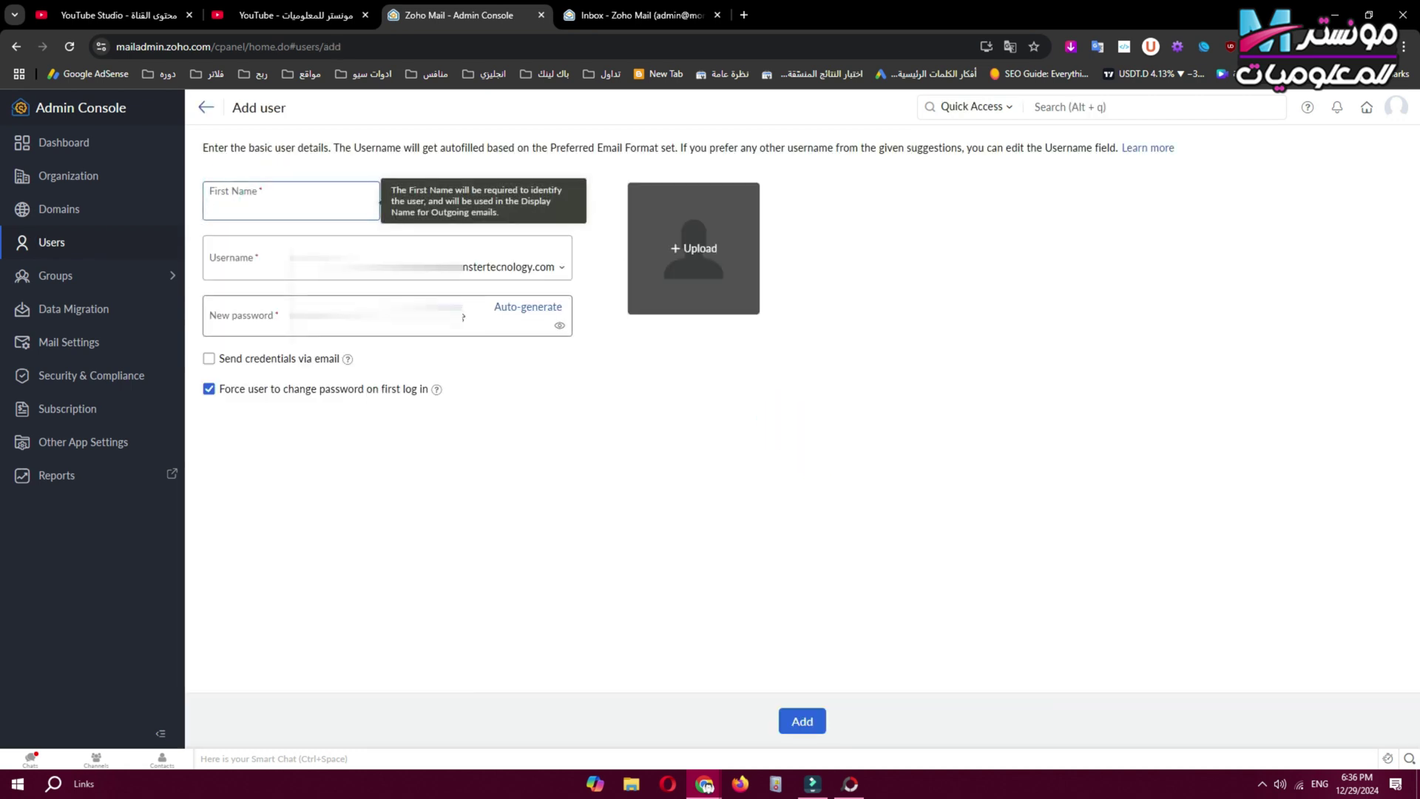
left_click(541, 411)
left_click(307, 208)
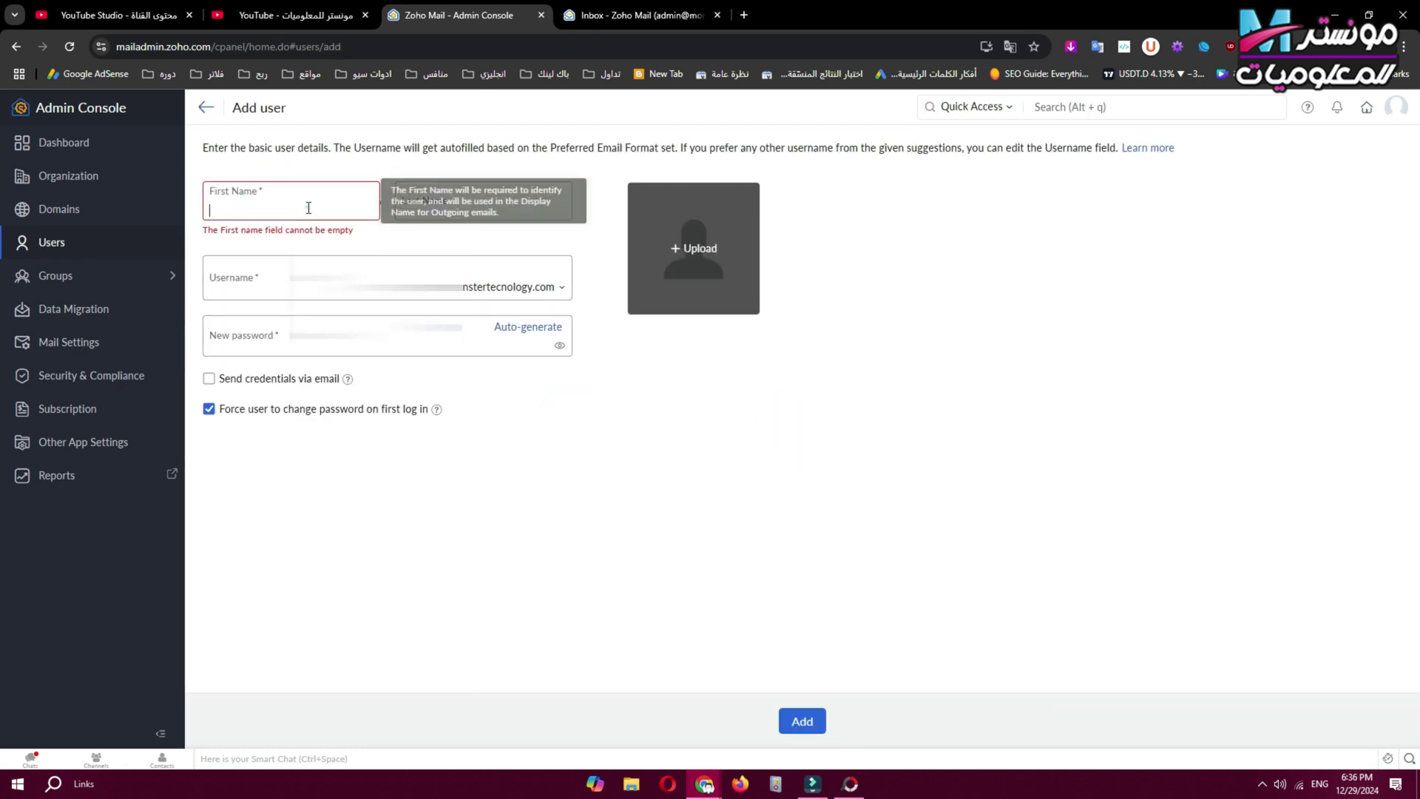
left_click(517, 233)
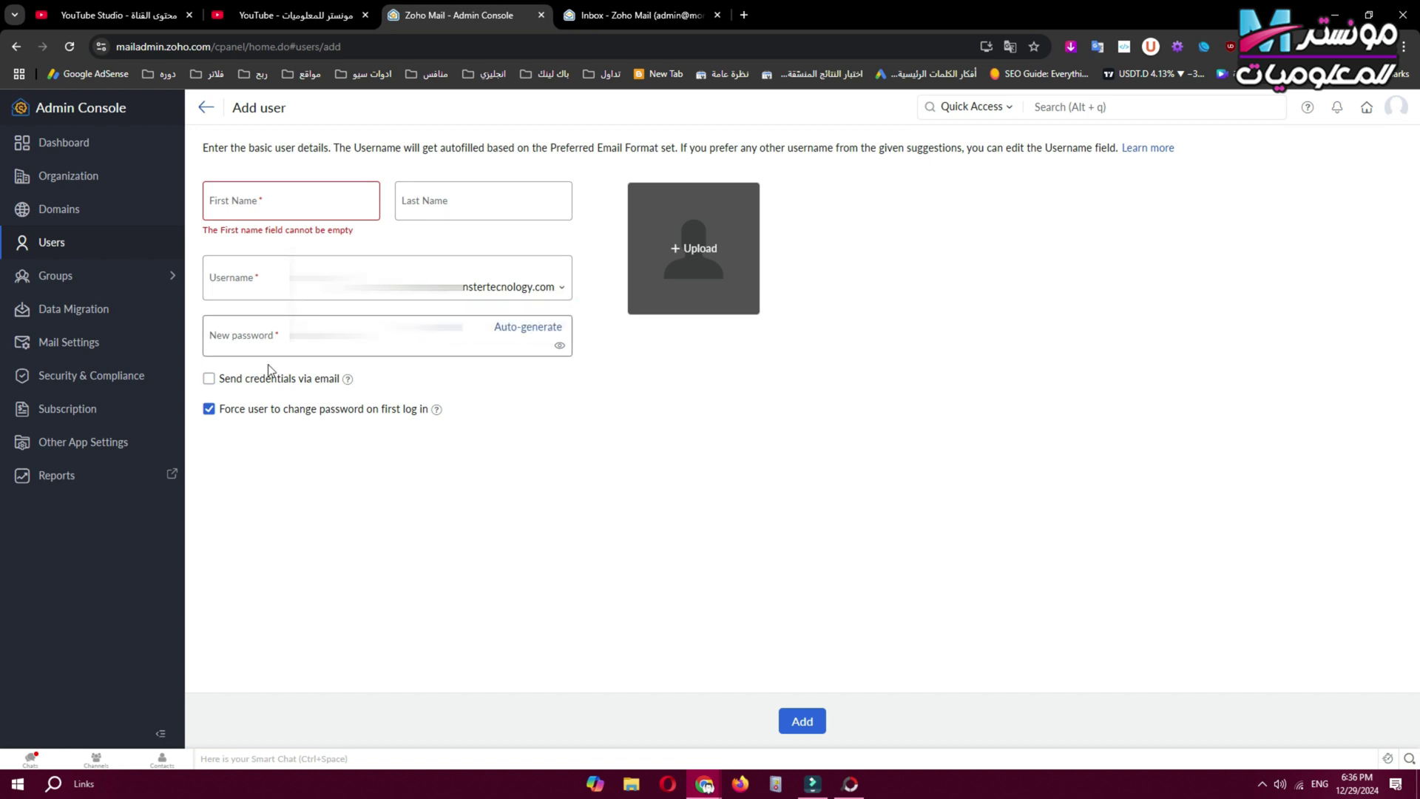
left_click(206, 109)
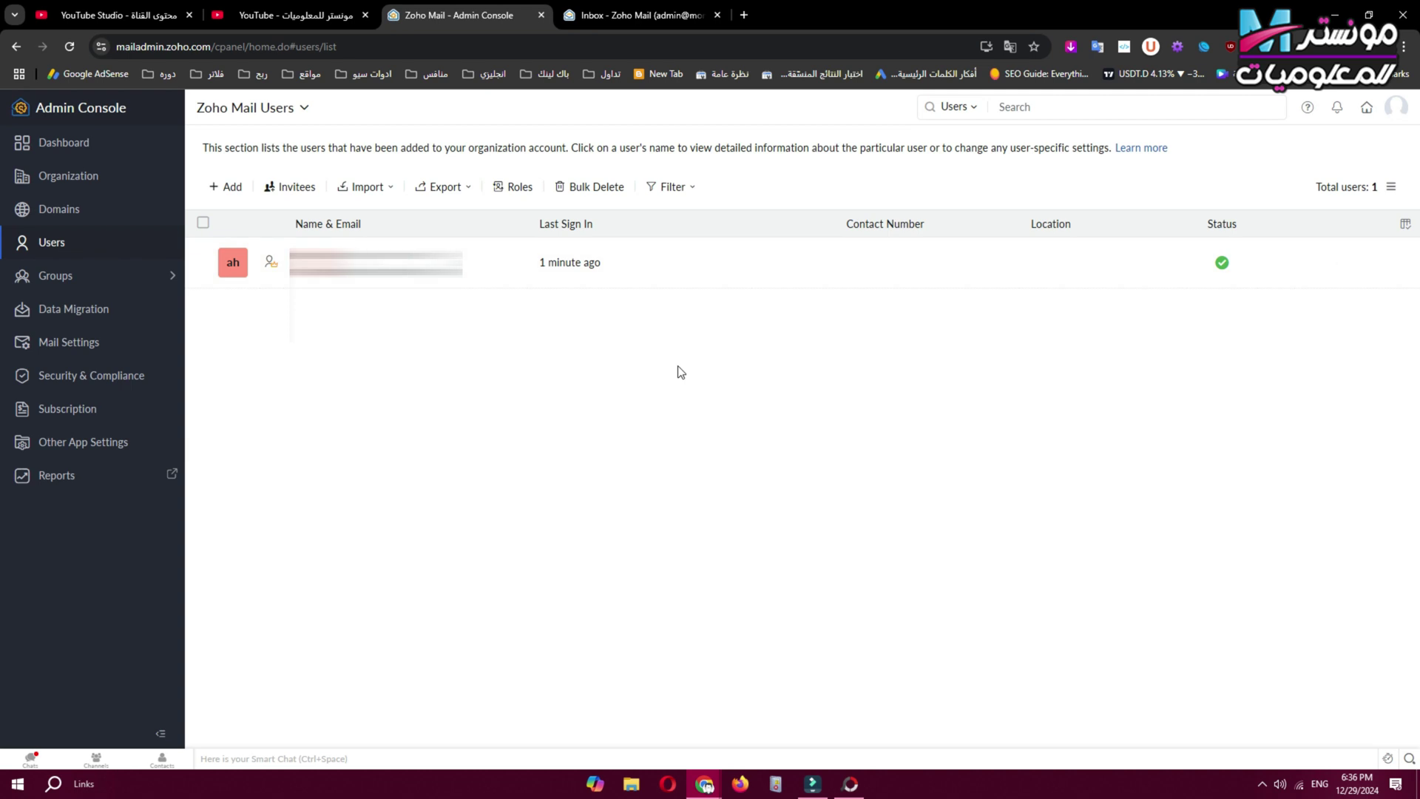
key("alt+Left")
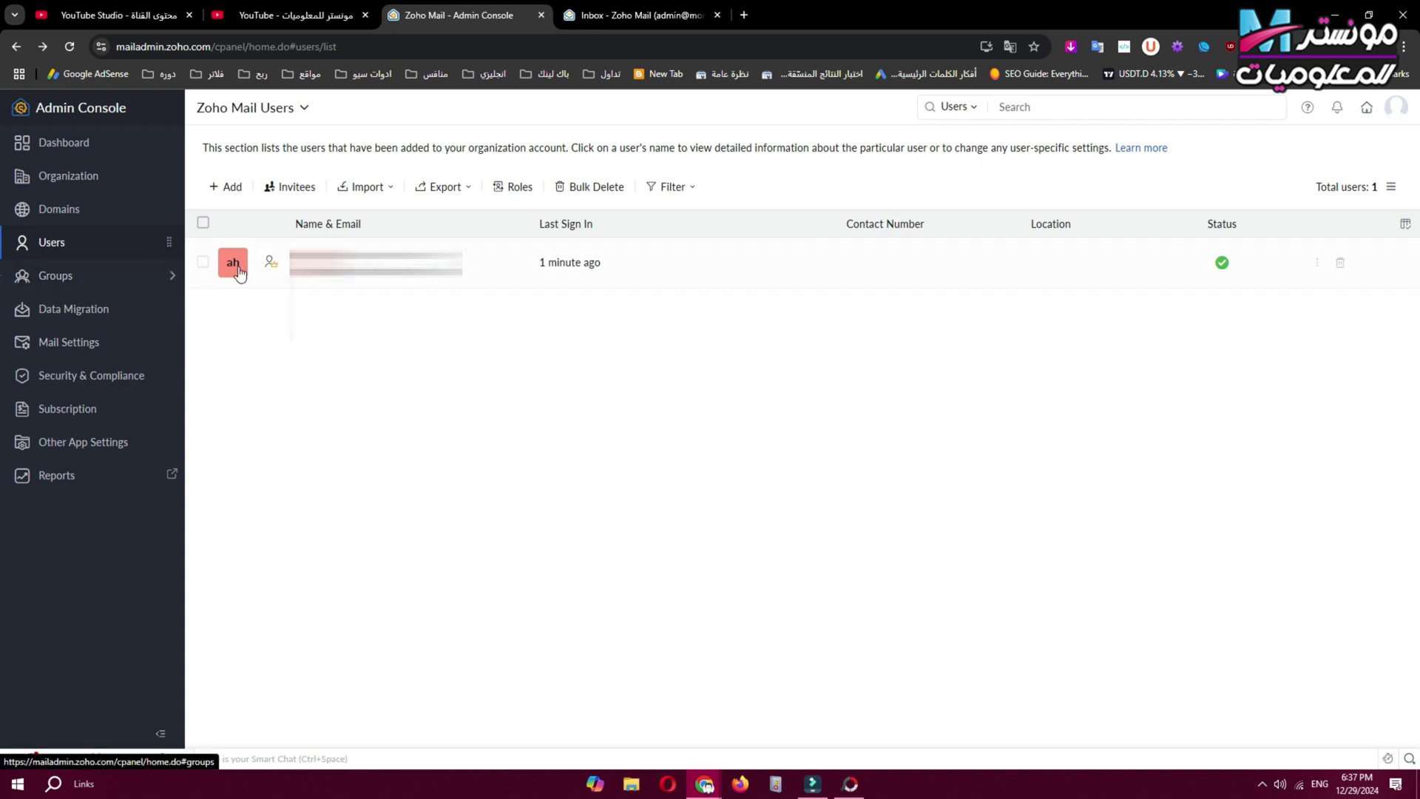
Open the user's Add email alias form, close it without saving, and open mail home in a new tab.
left_click(1316, 267)
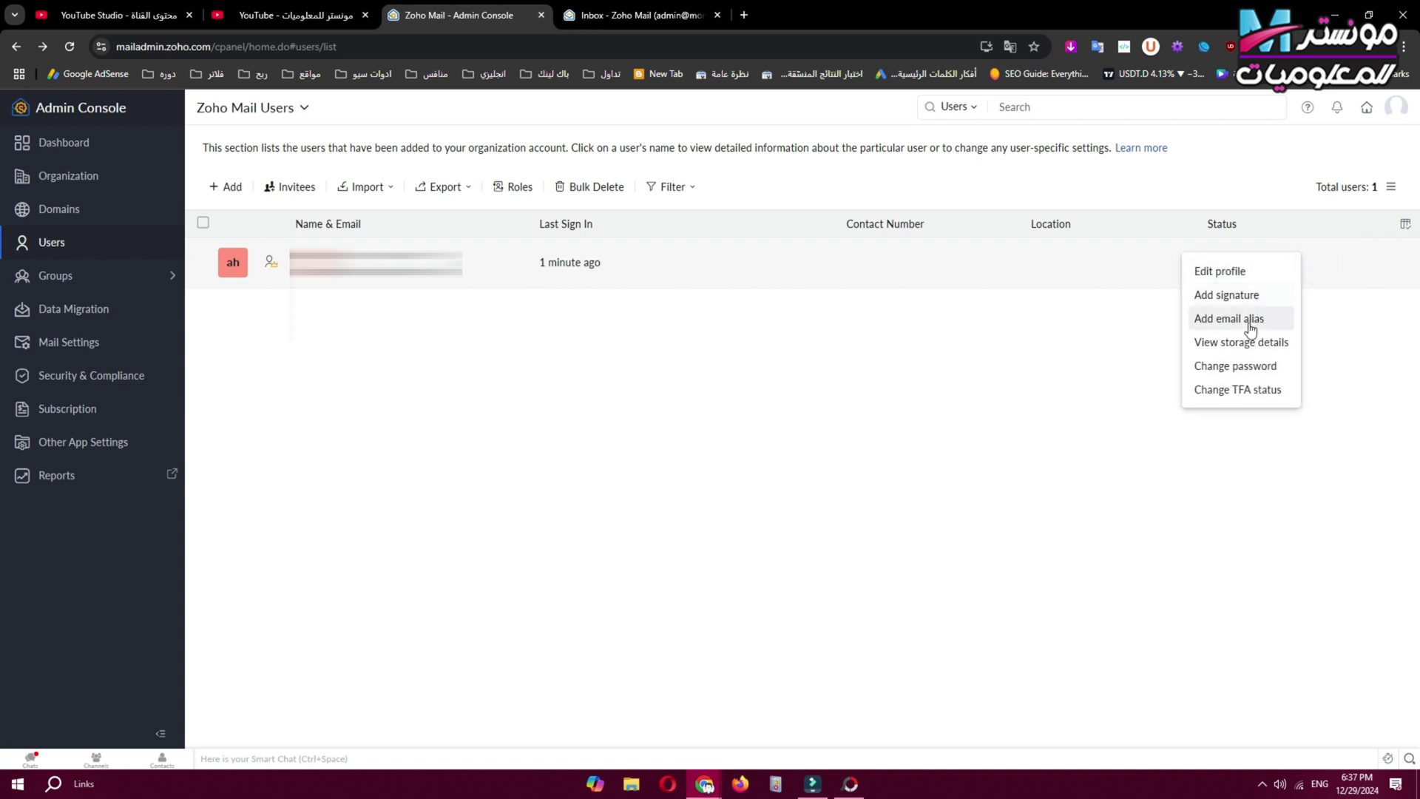
left_click(1260, 319)
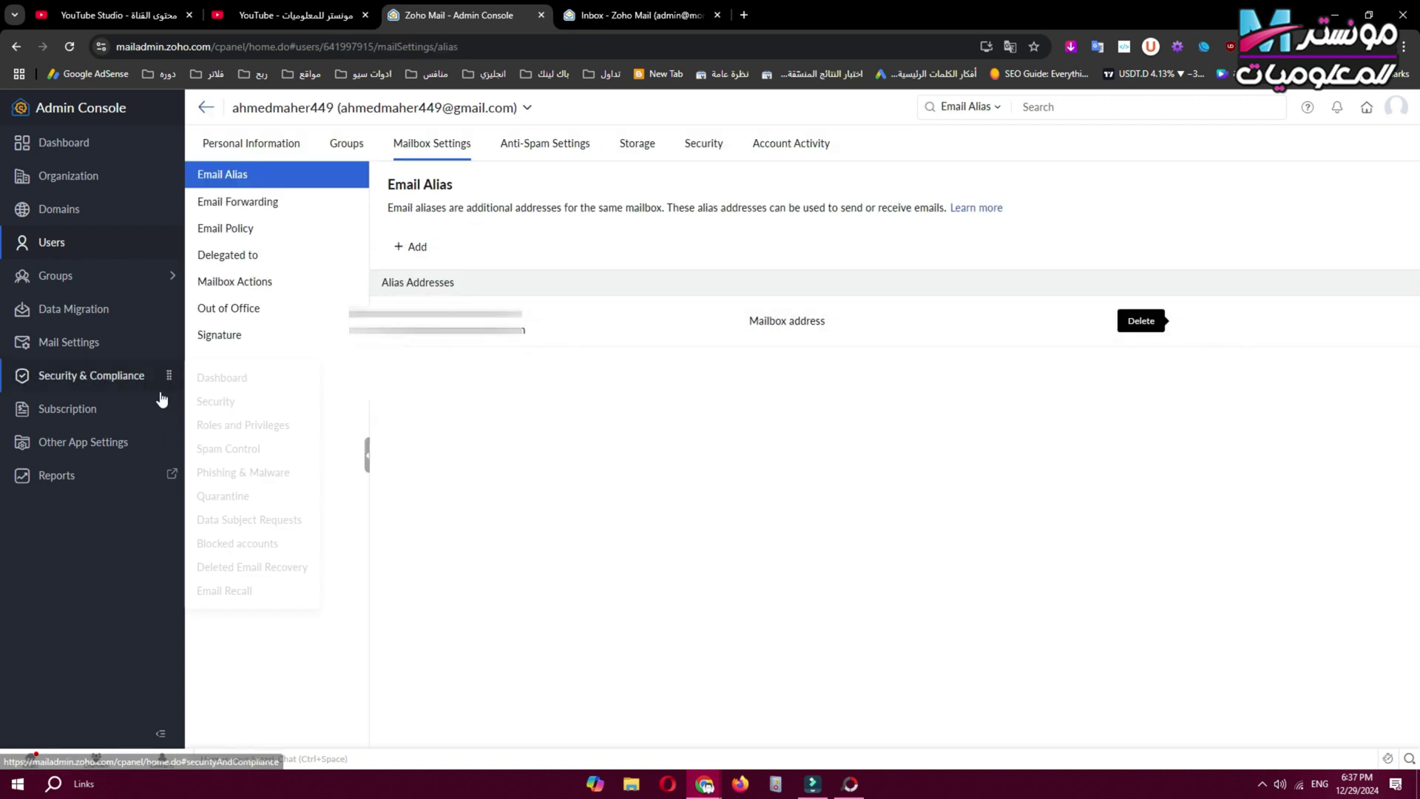
left_click(421, 255)
left_click(675, 441)
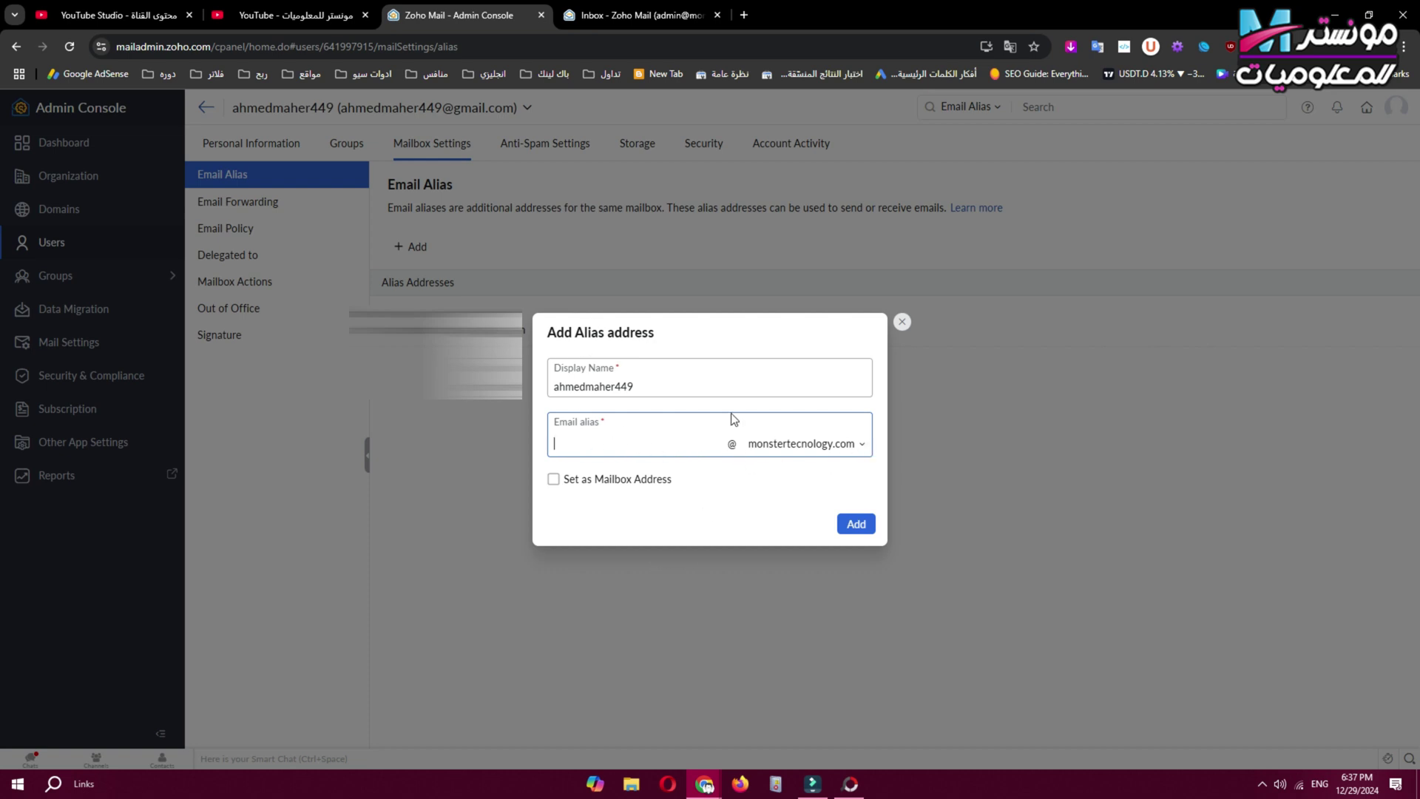
left_click(901, 324)
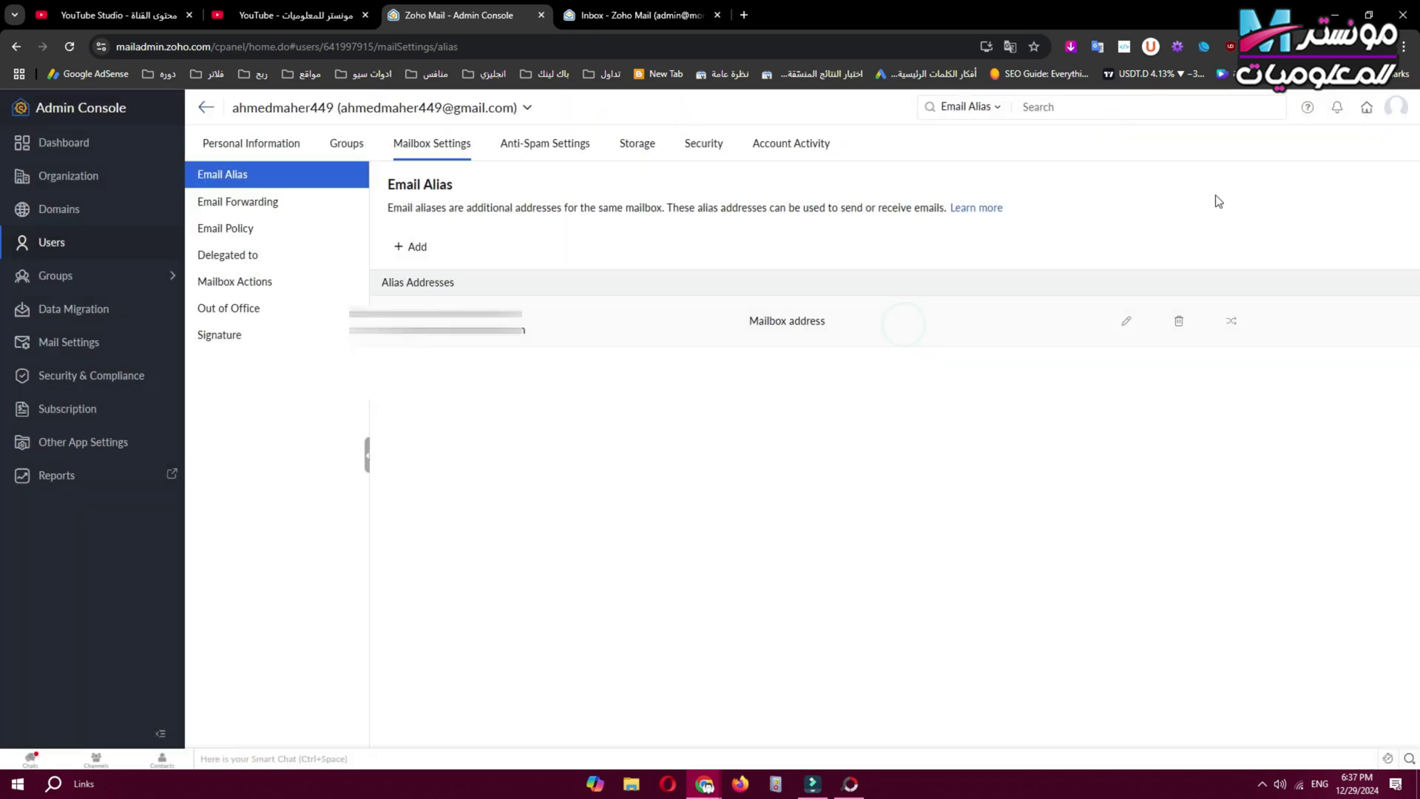
left_click(1367, 110)
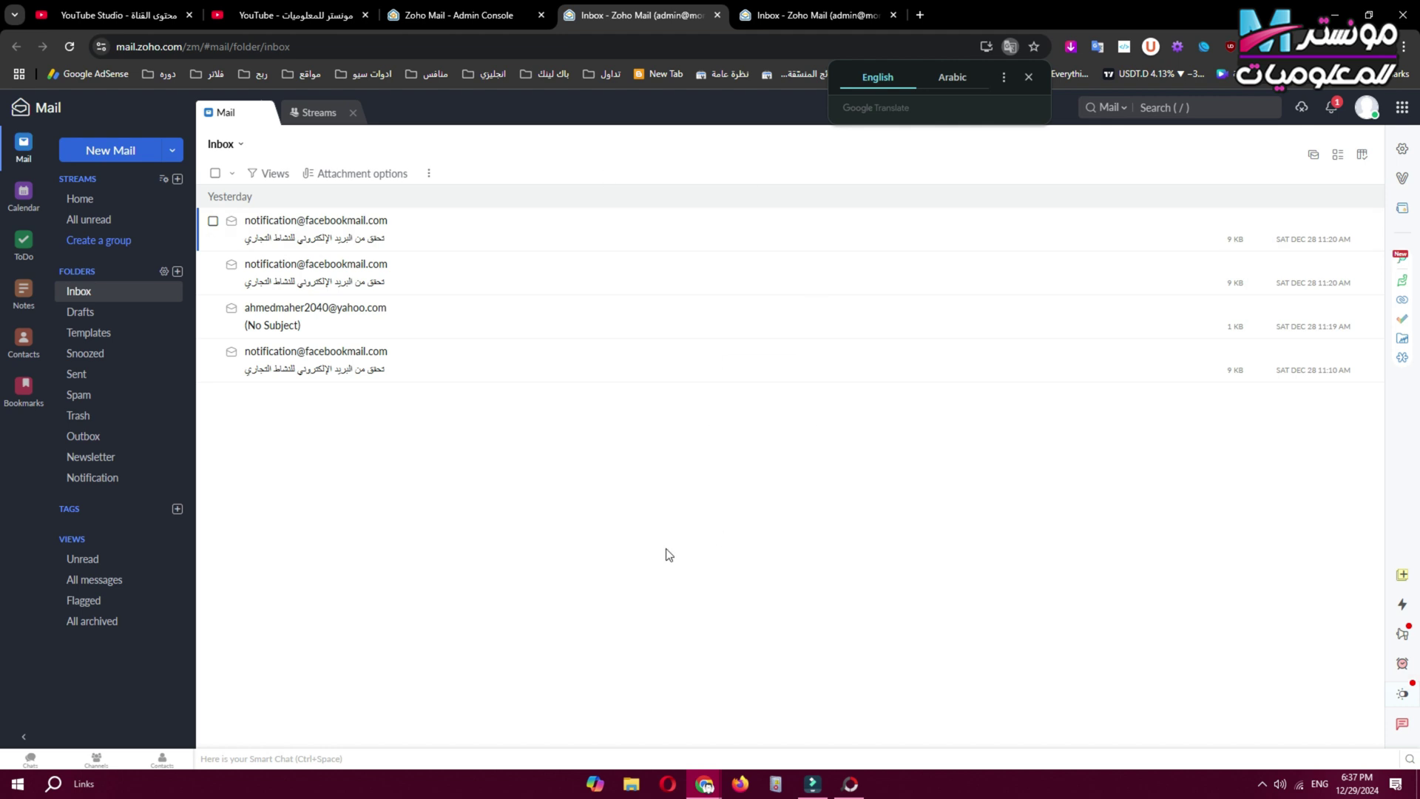
Open a blank New Mail draft, then show the YouTube channel's Videos page.
left_click(102, 159)
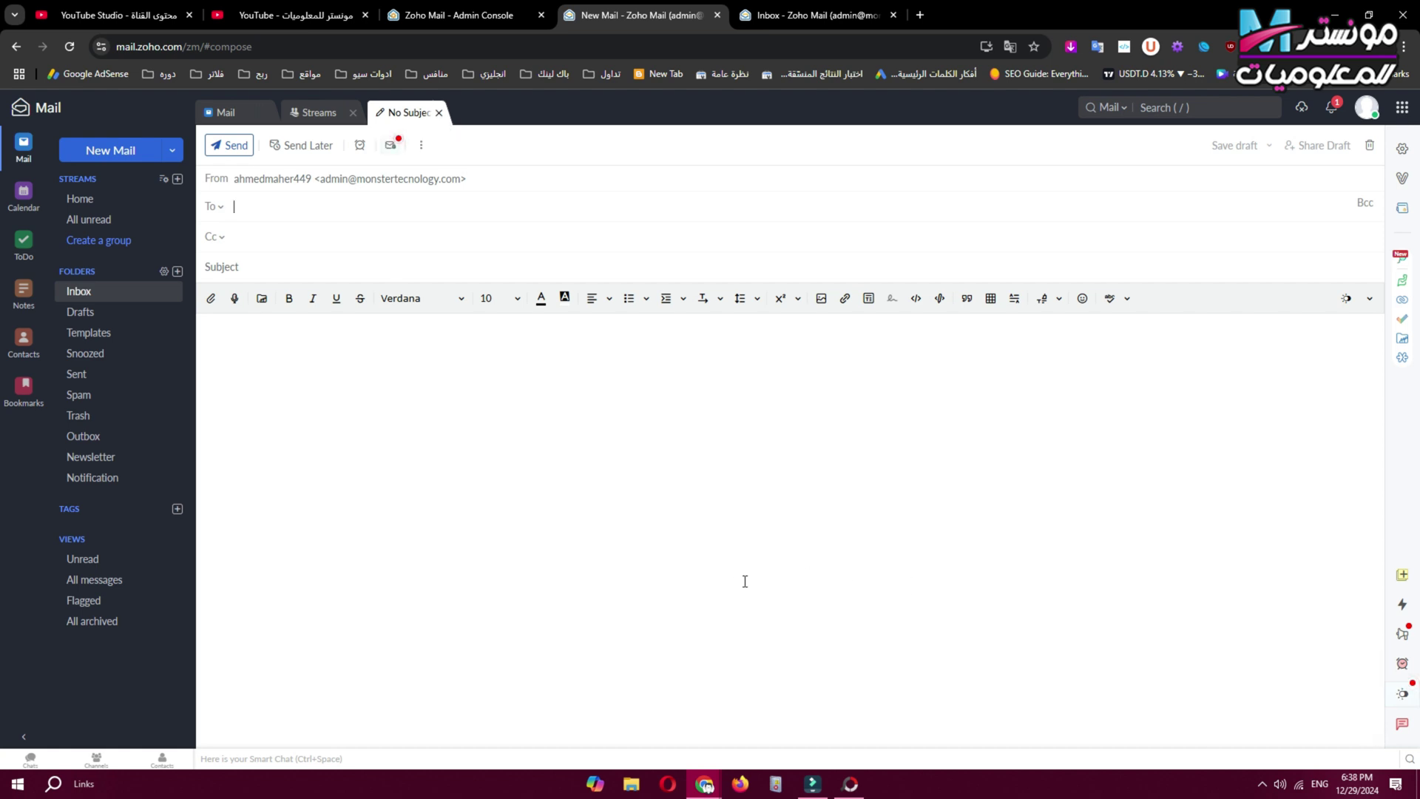
left_click(296, 15)
left_click(1053, 454)
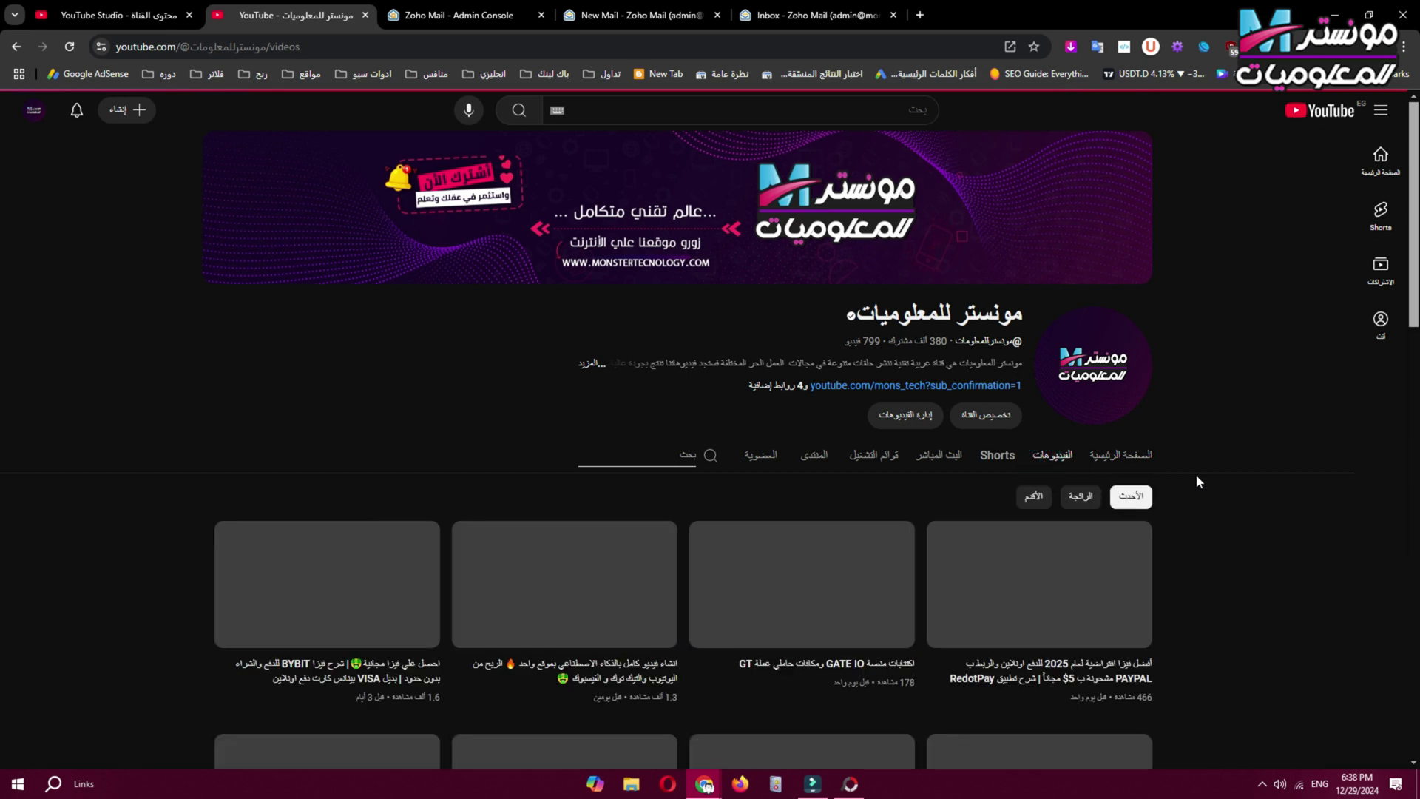
left_click(1211, 447)
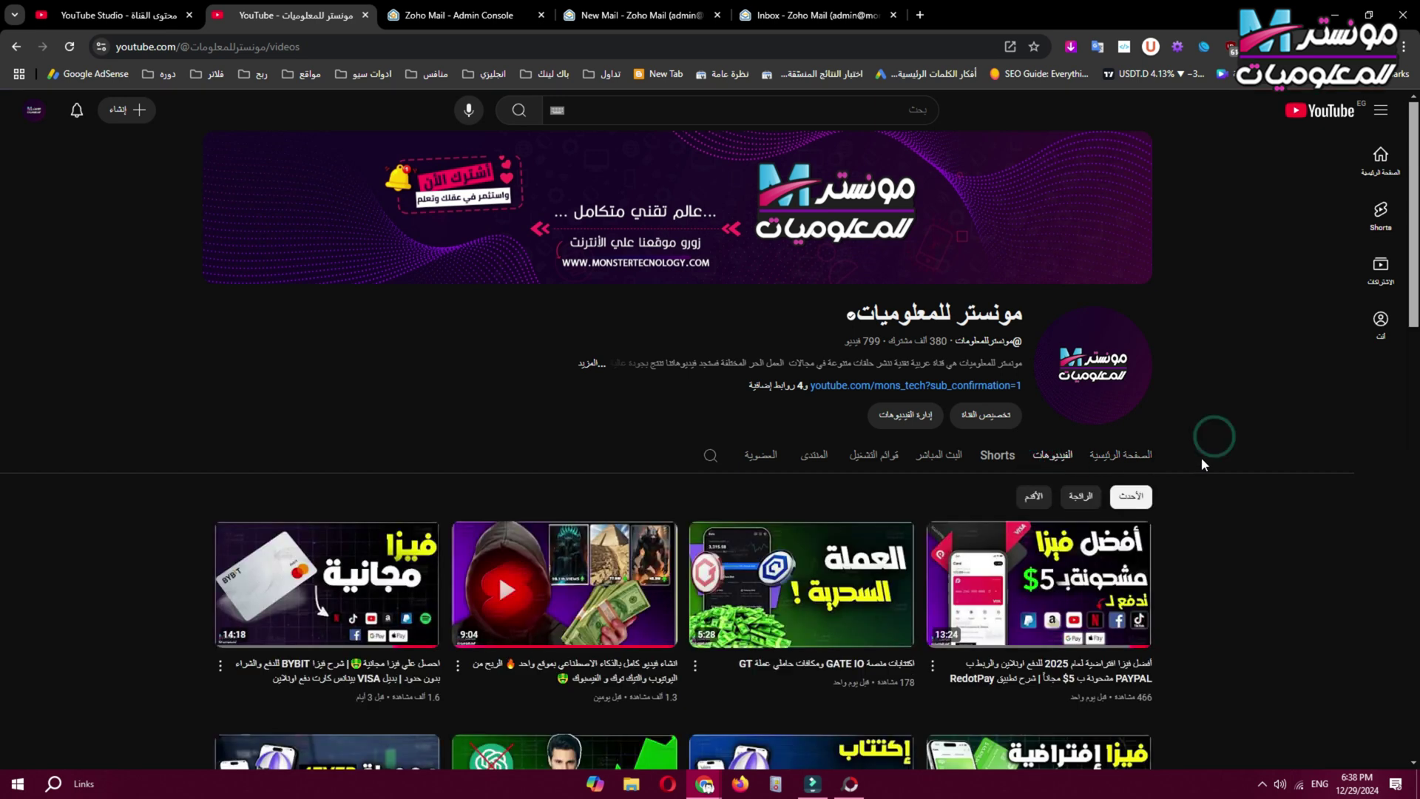